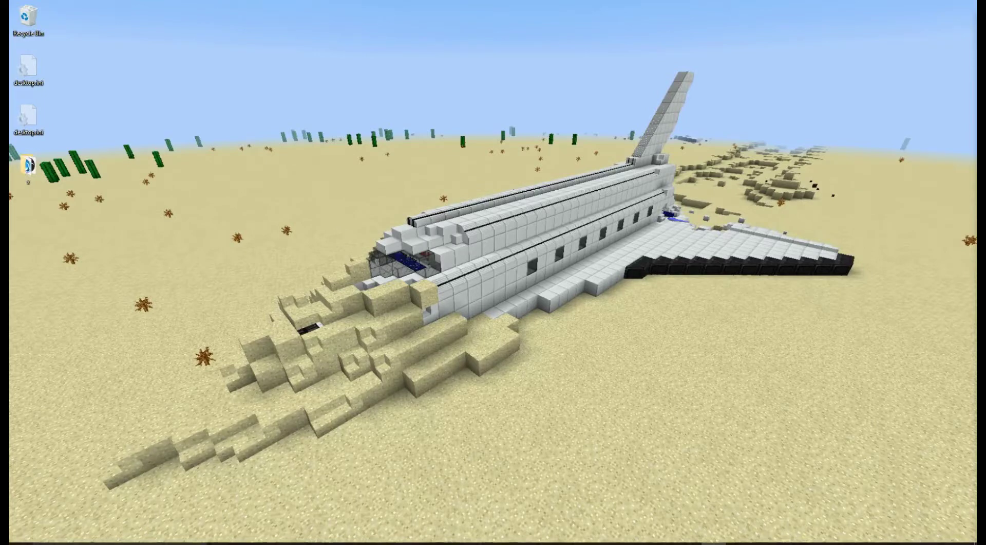
- Open a new Google Chrome window from the taskbar icon
click(245, 534)
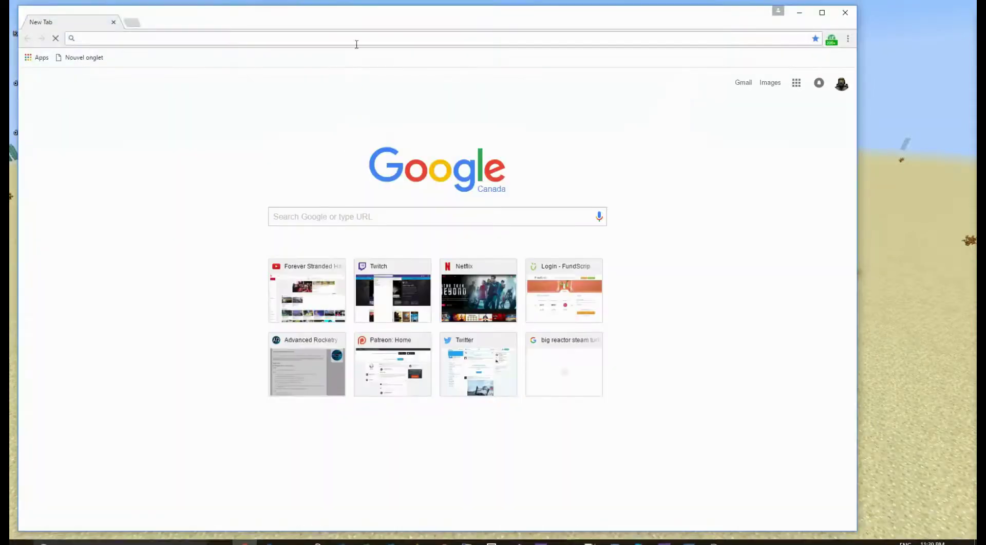
- Search Google for 'twitch curse client' and open the Curse Twitch Client page
click(387, 213)
text(twitch cu)
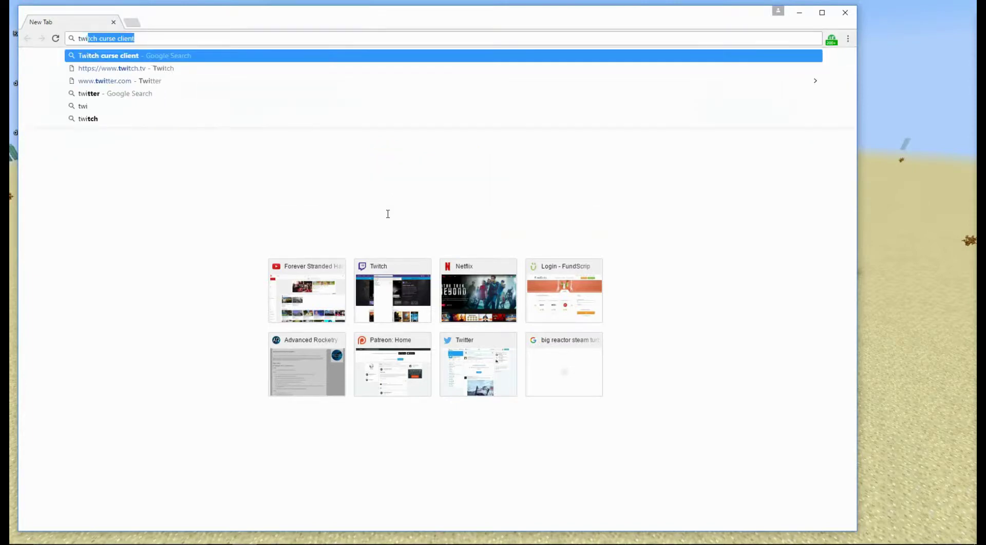
text(rse client)
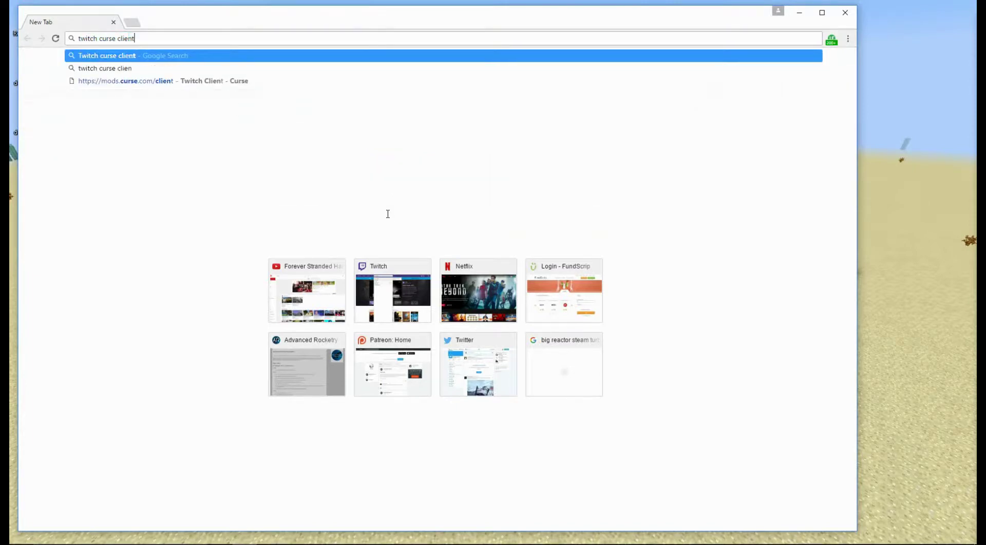
key(Return)
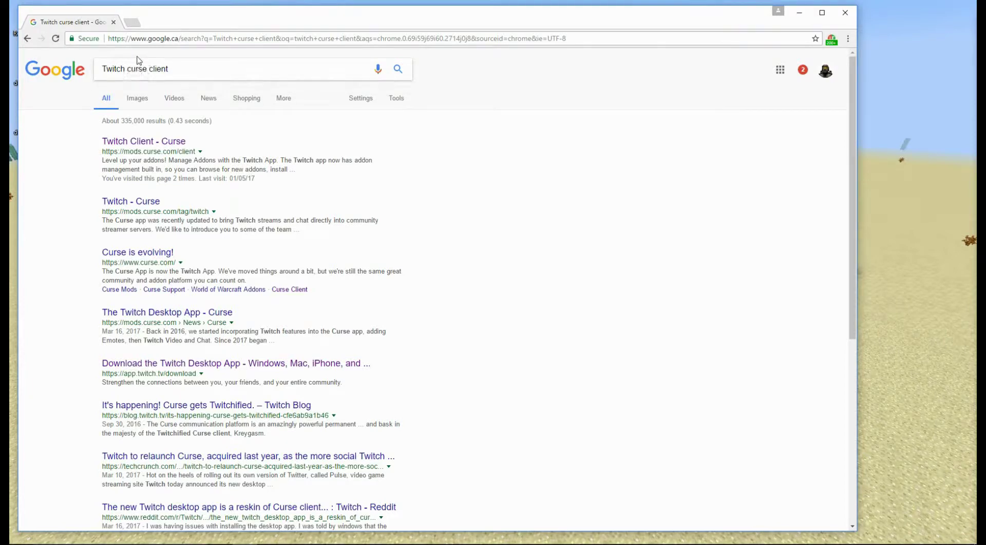
click(136, 146)
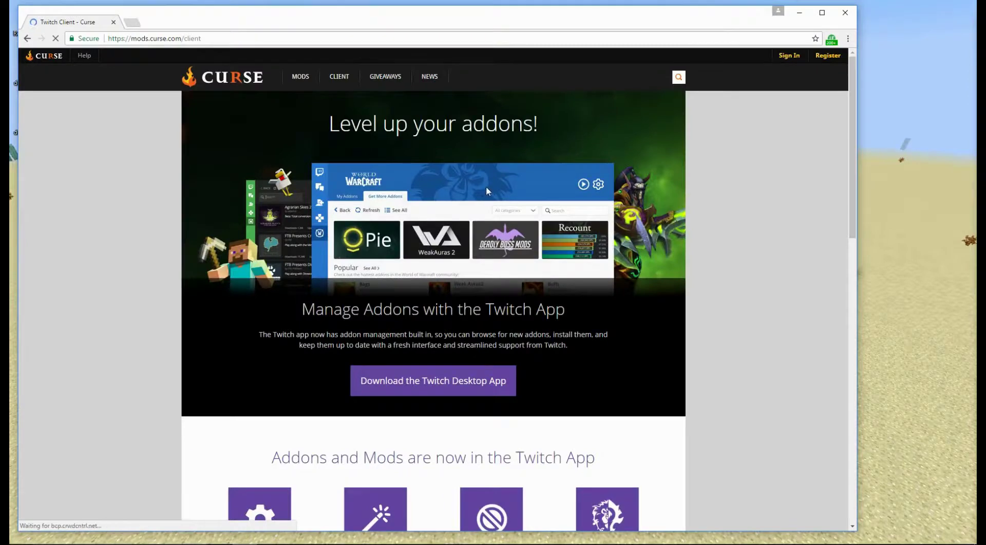
- Start downloading the Twitch Desktop App installer, then close Chrome, cancelling the download
click(412, 389)
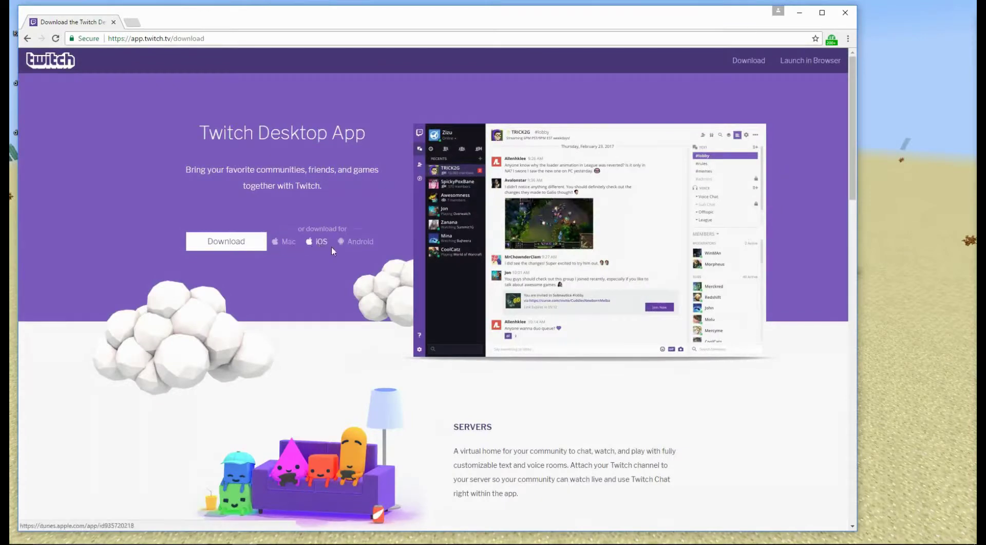
click(224, 245)
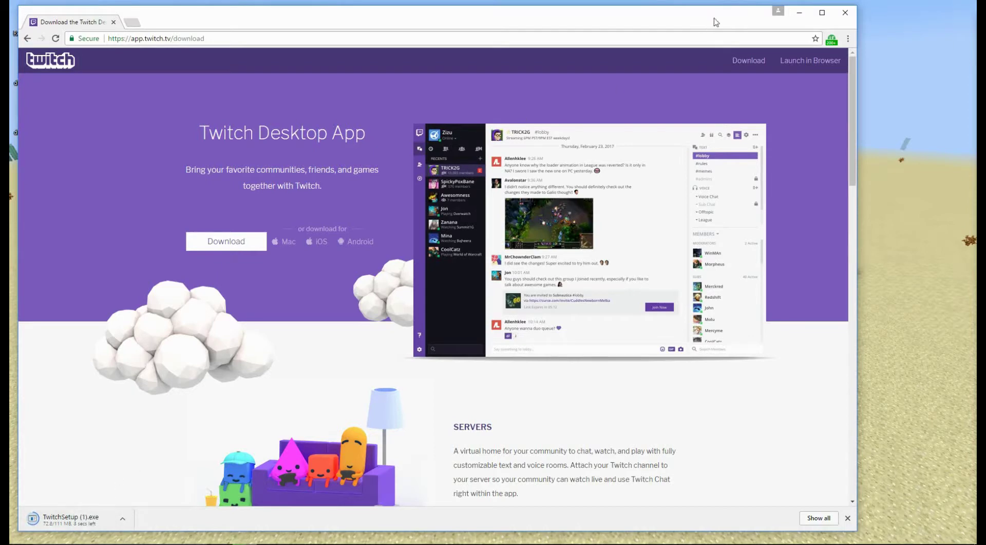
click(845, 13)
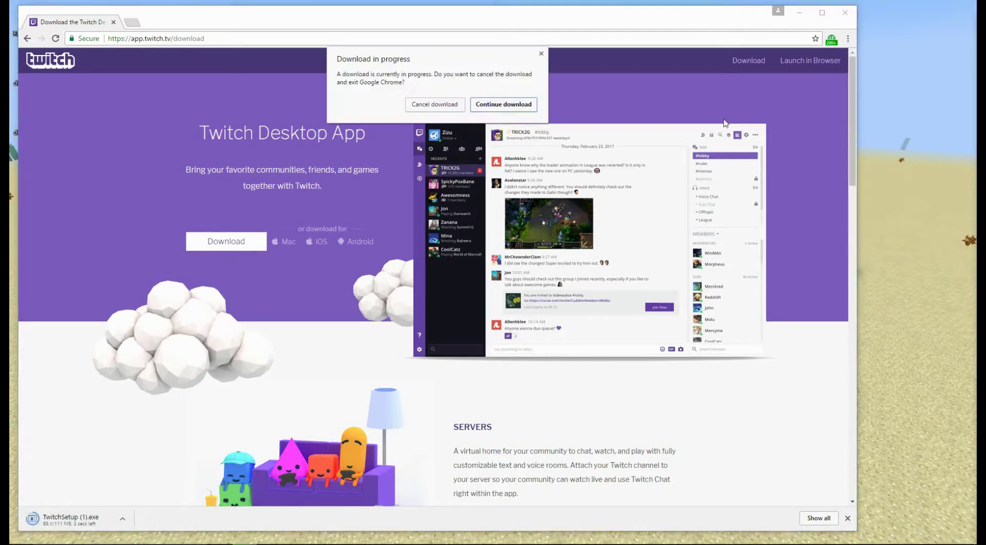
click(435, 104)
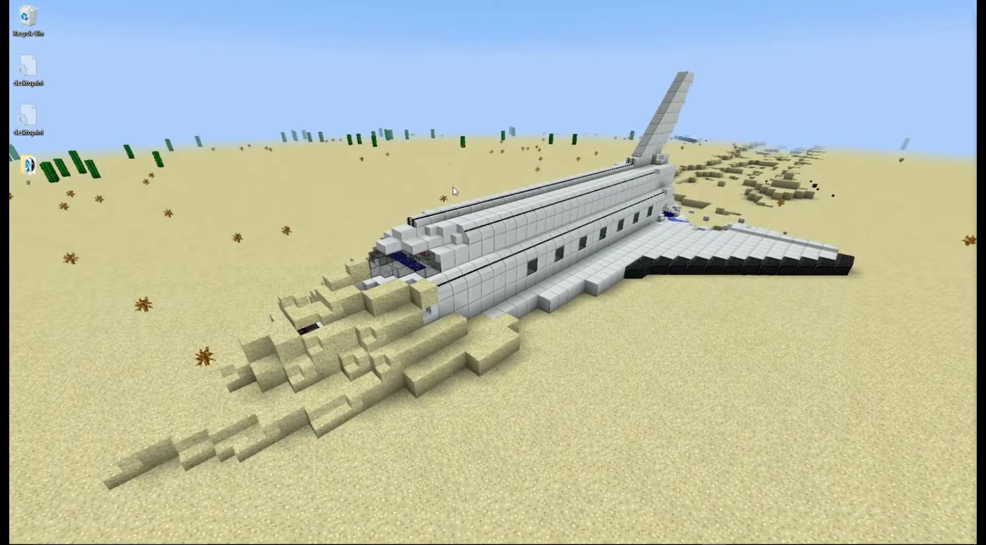
- Launch the Twitch Desktop App from the taskbar
mouse_move(562, 510)
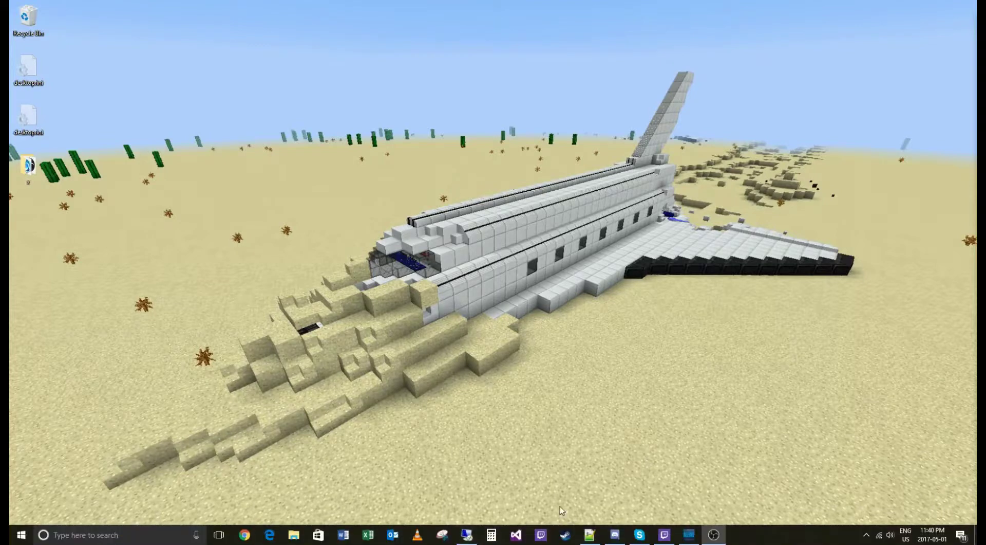
click(664, 535)
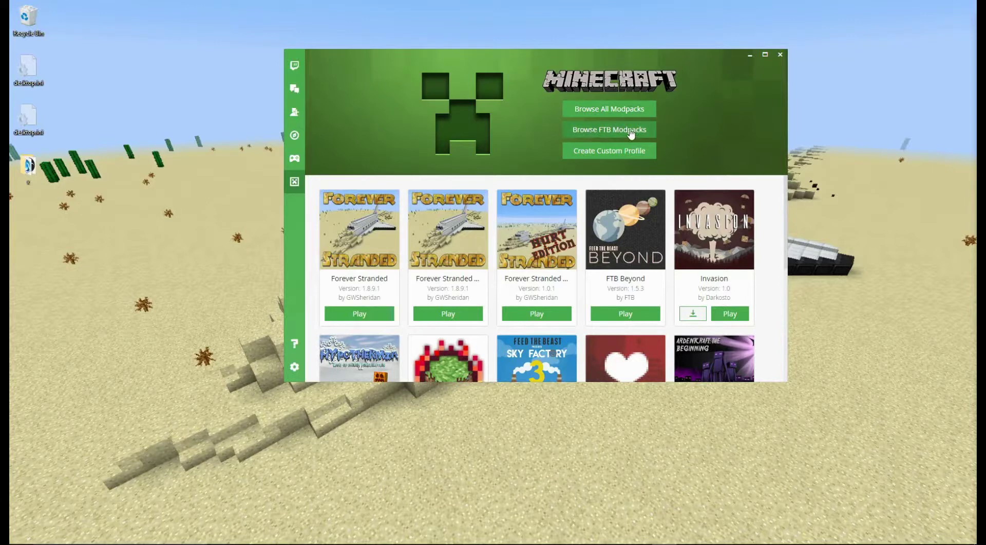
- Browse all Minecraft modpacks, search 'F' and view the Forever Stranded modpack details
click(611, 109)
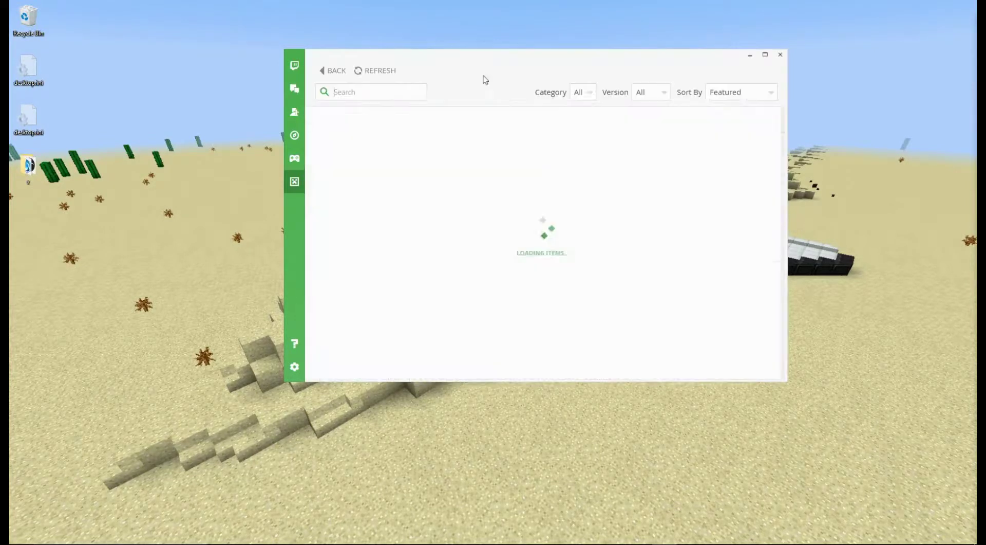
click(534, 92)
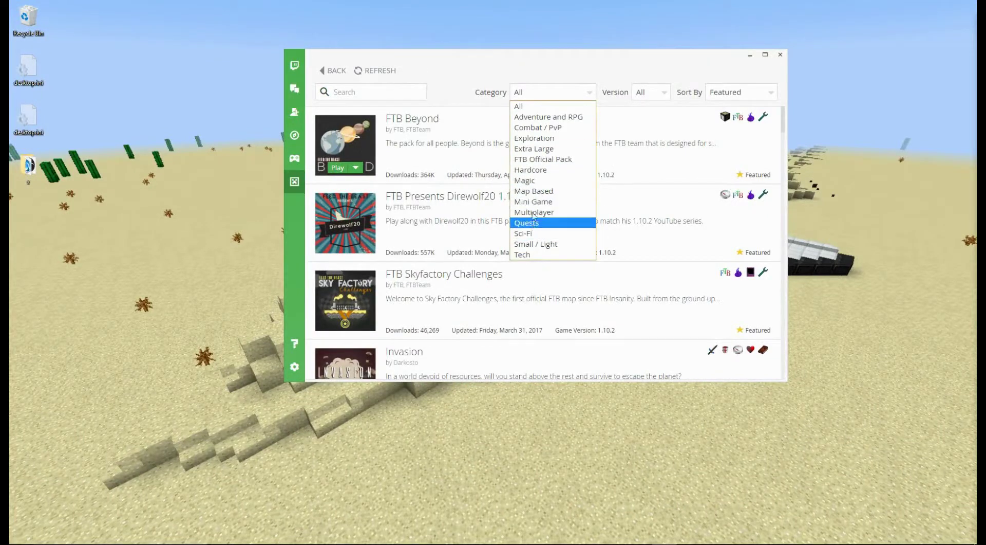
click(394, 105)
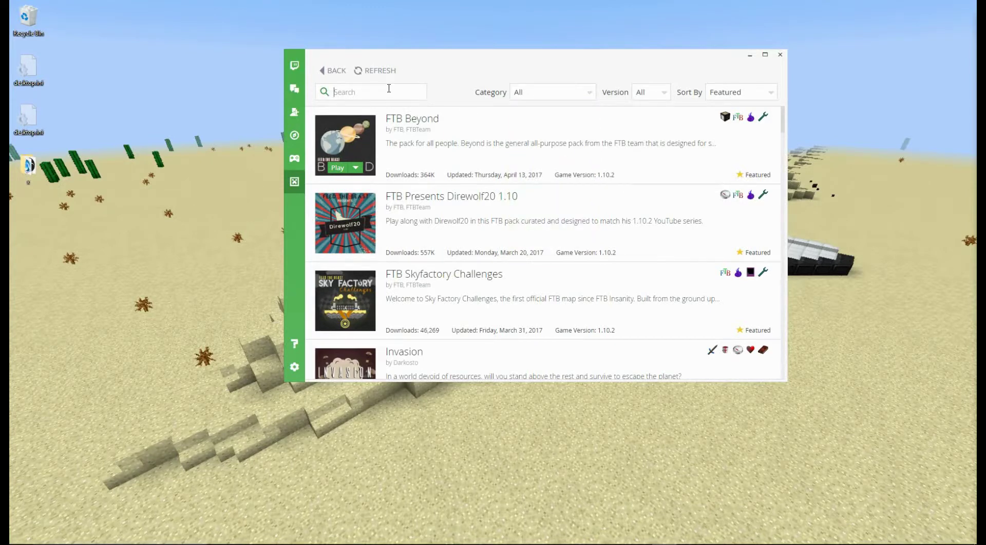
text(Forever)
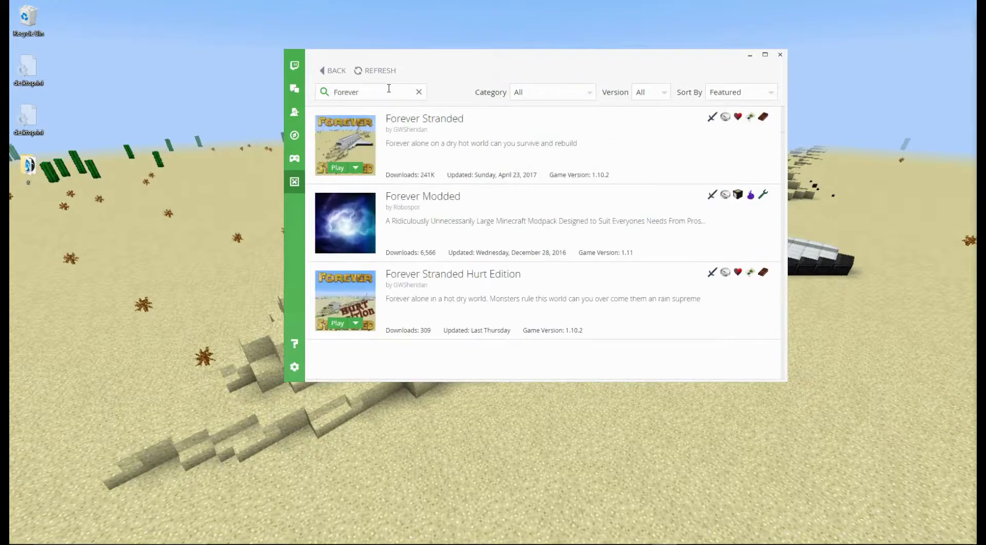
click(344, 143)
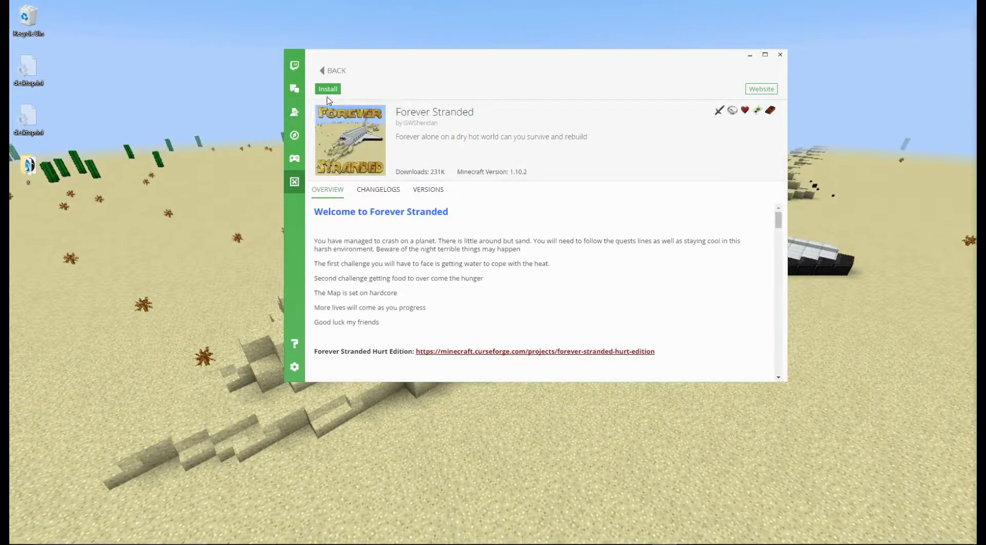
- Go back to the Minecraft modpacks home and open the Forever Stranded (1) profile
click(334, 69)
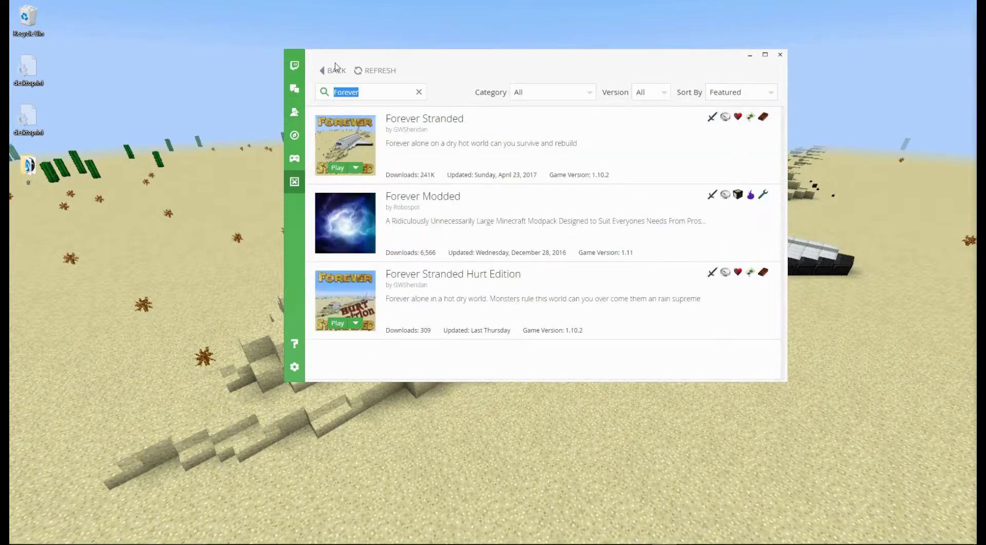
click(339, 69)
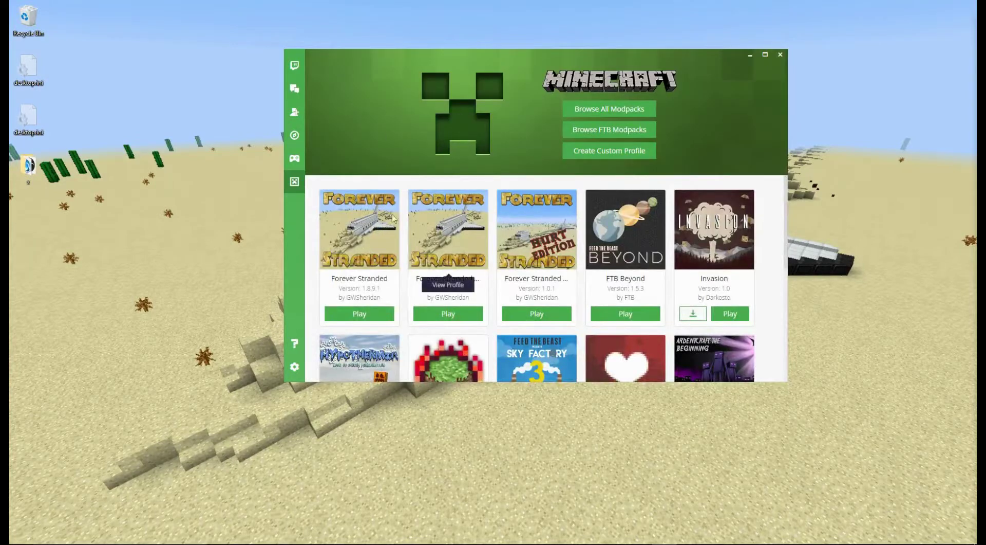
click(457, 210)
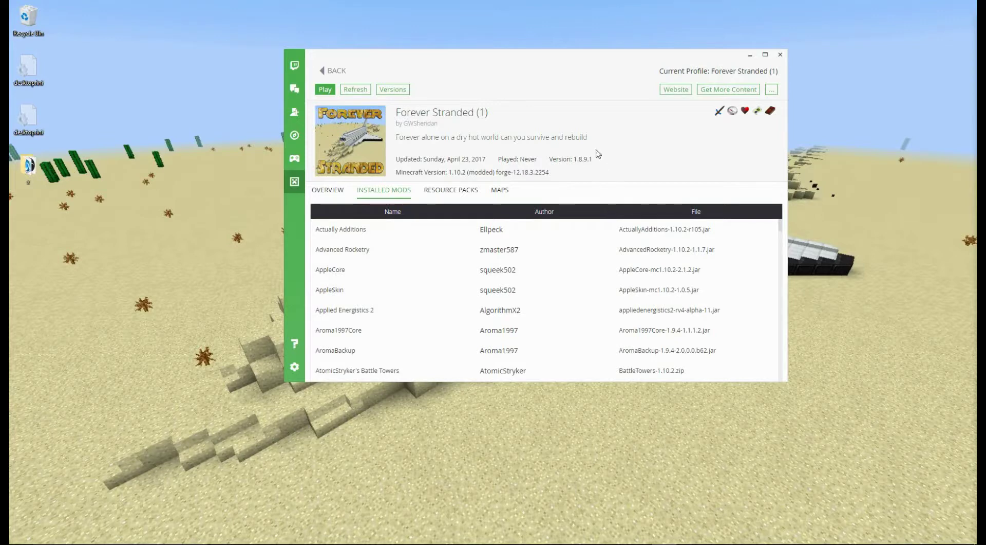
- Switch the profile to Forever Stranded V-1.8.6.5 (Beta) from the Versions dropdown and continue
click(402, 91)
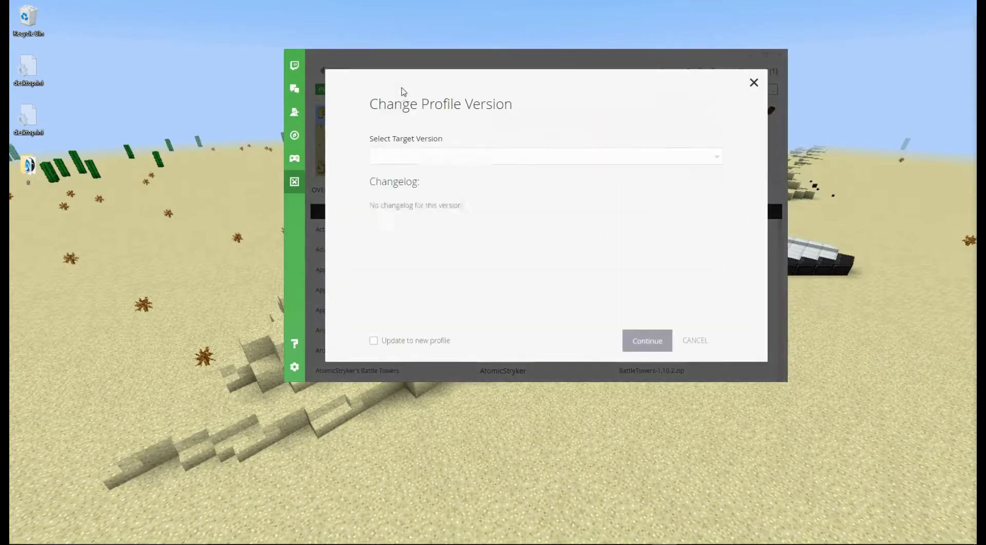
click(500, 157)
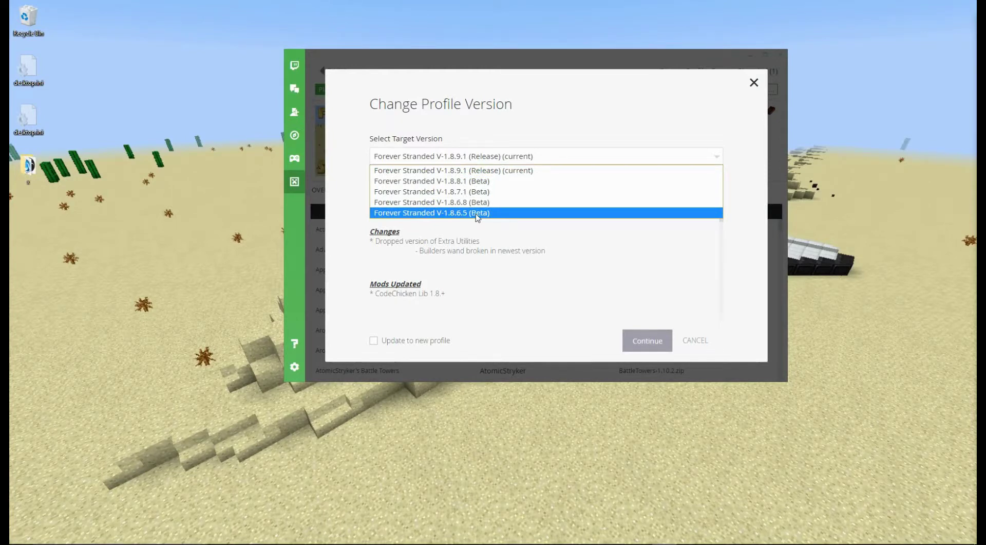
click(477, 213)
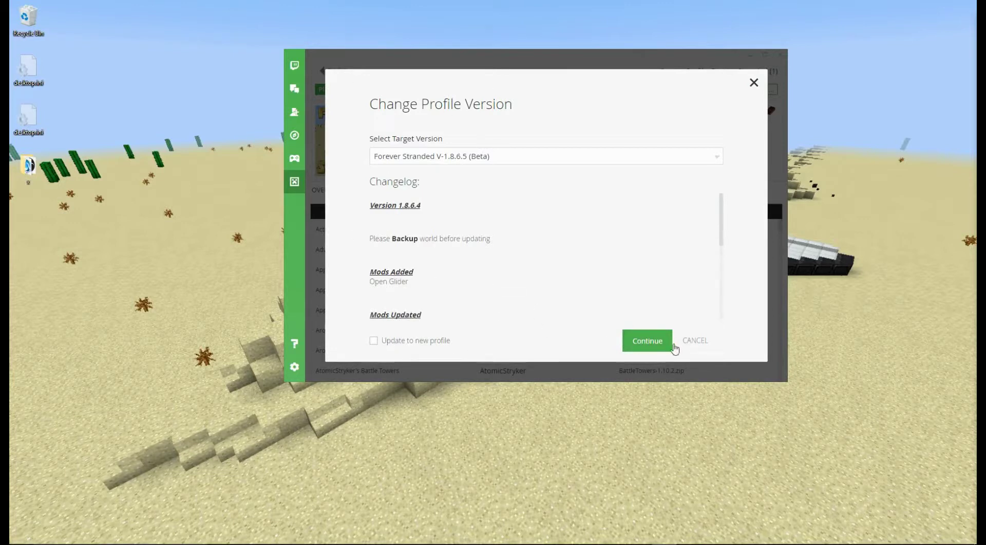
click(642, 339)
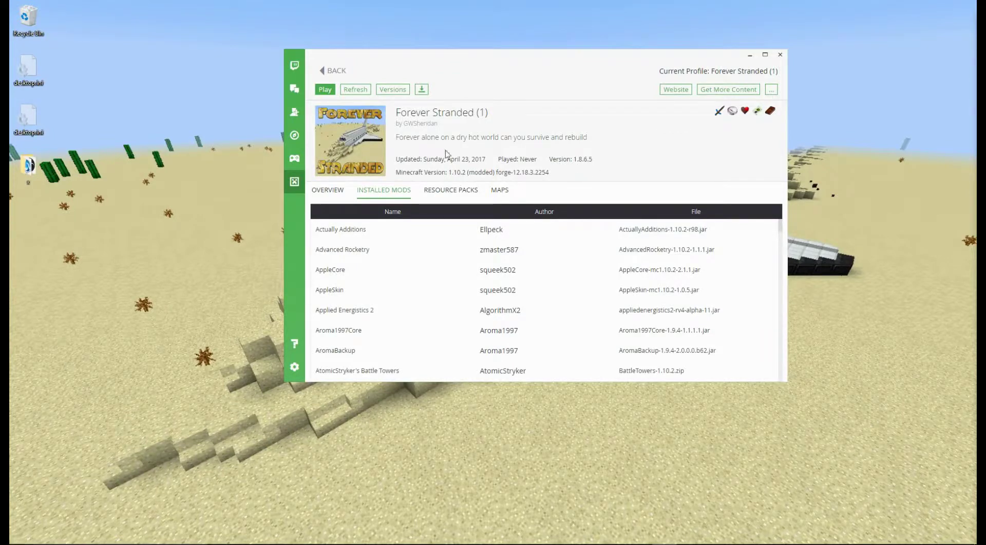
- Check the Versions dropdown marks 1.8.6.5 (Beta) as current, then cancel without changes
click(403, 91)
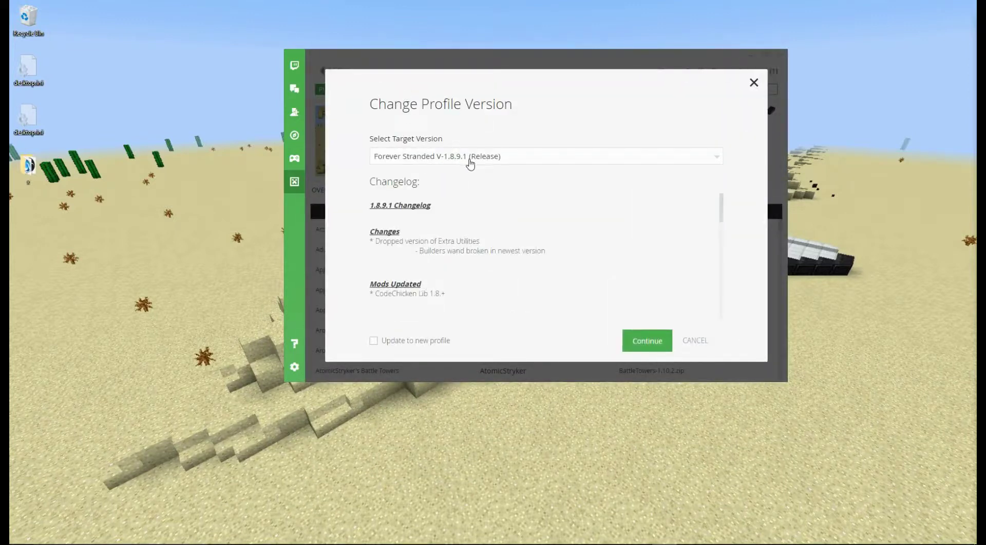
click(469, 162)
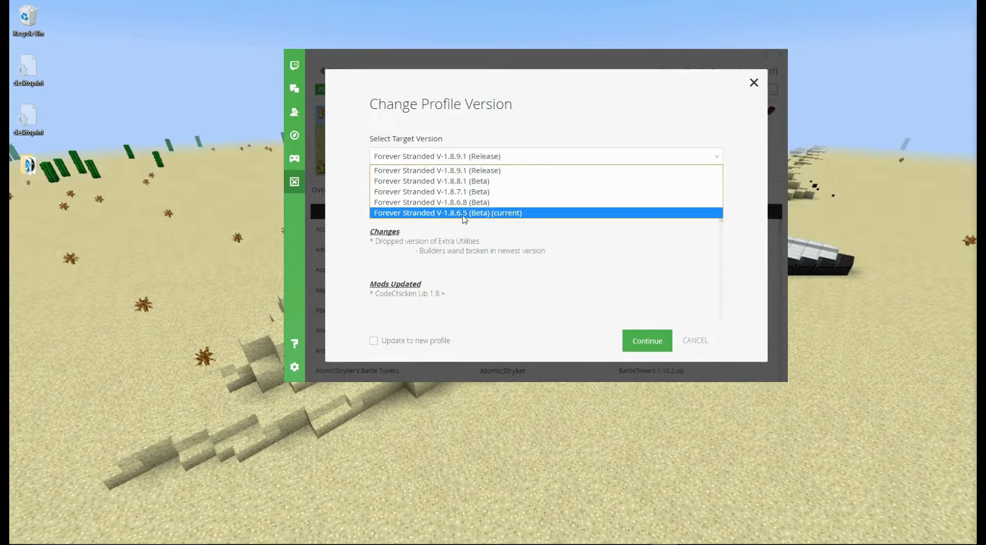
click(695, 342)
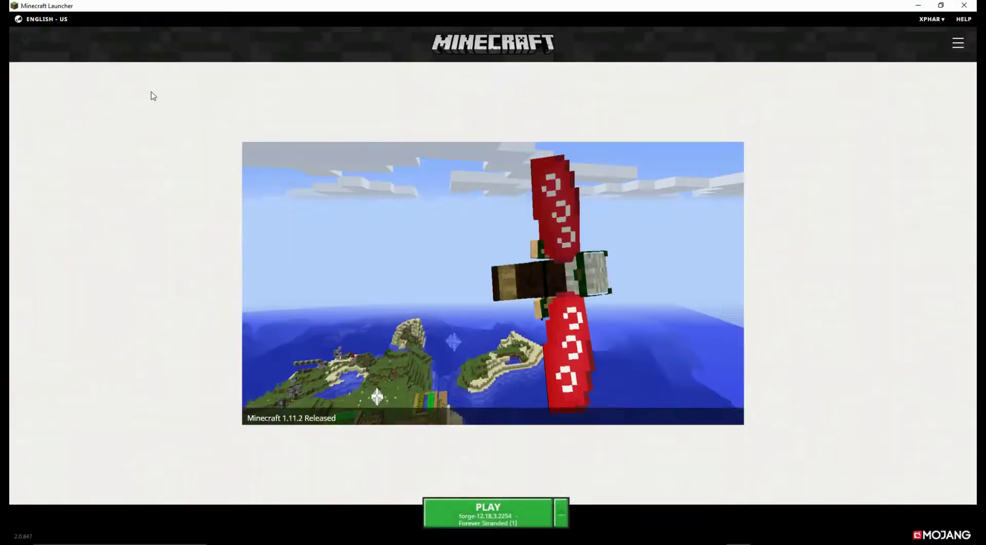
- Press PLAY in the Minecraft Launcher with the forge Forever Stranded (1) profile selected
click(521, 511)
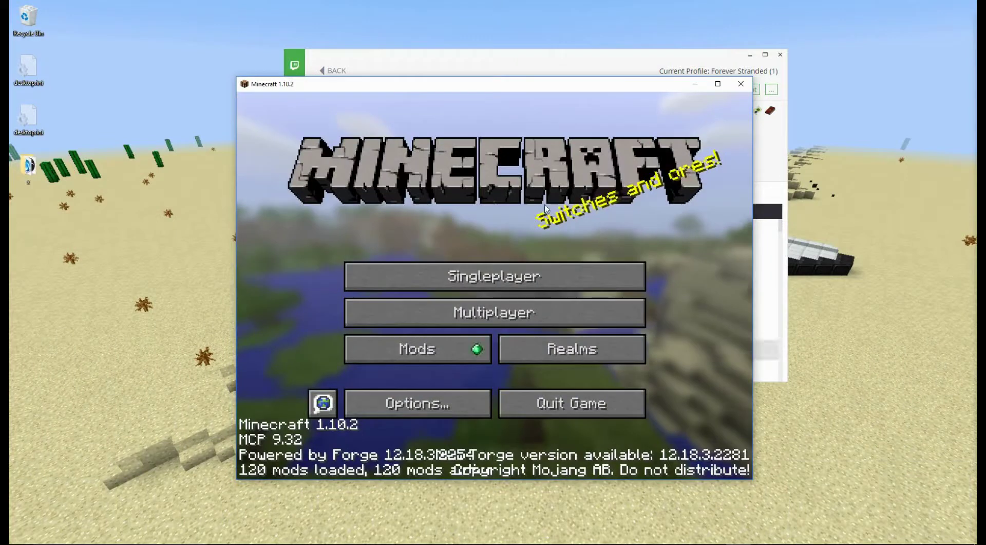
- Create a new singleplayer world keeping the default name 'New World'
click(507, 277)
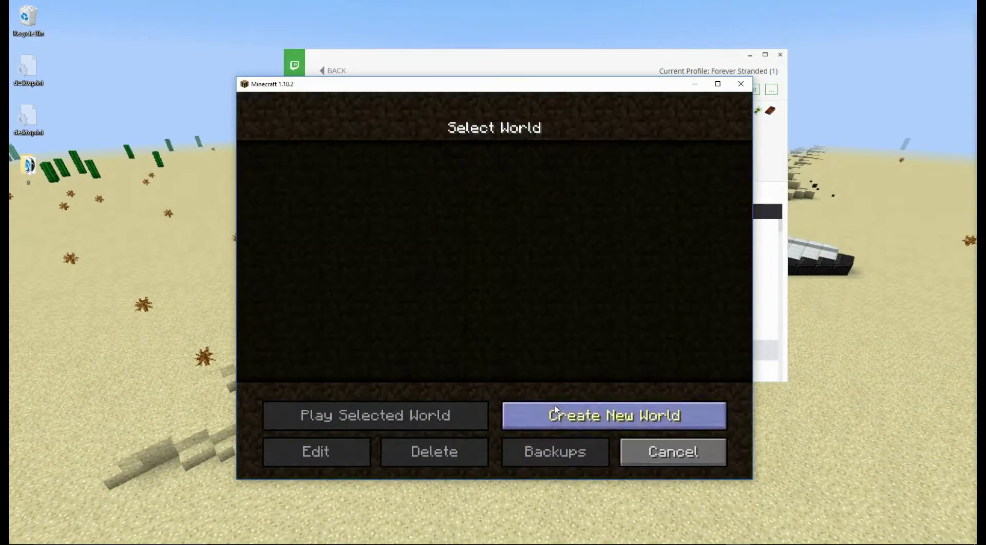
click(558, 420)
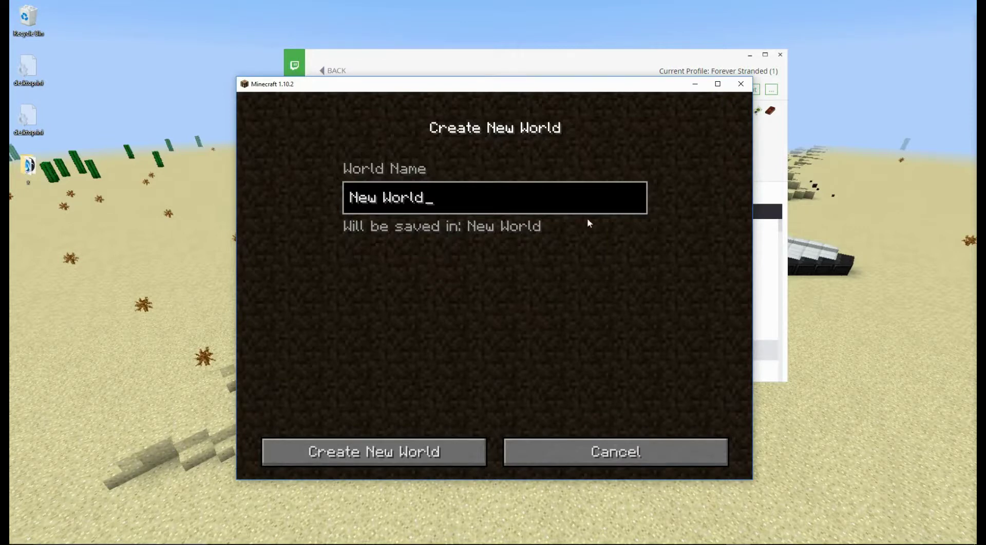
key(Return)
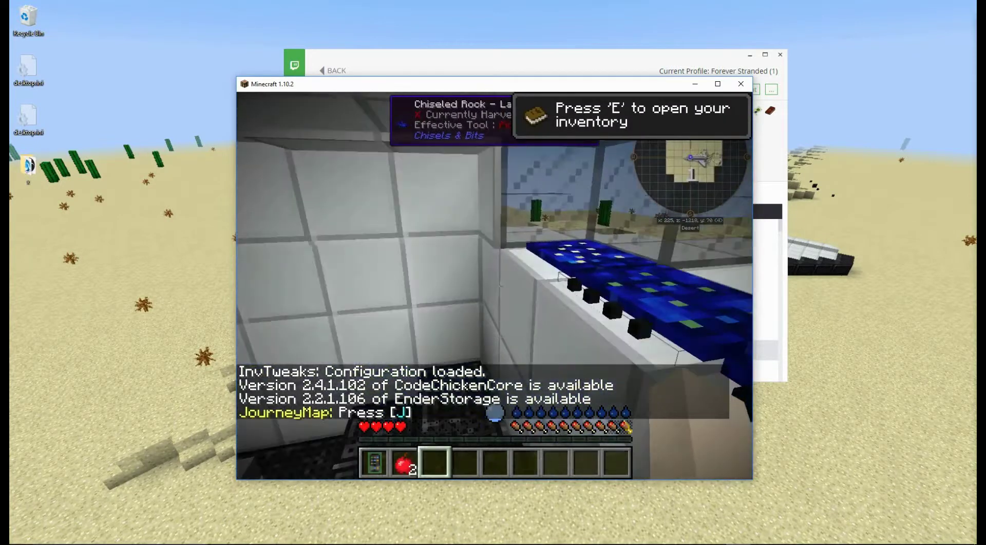
- Walk down the shuttle corridor and out into the desert
key(w)
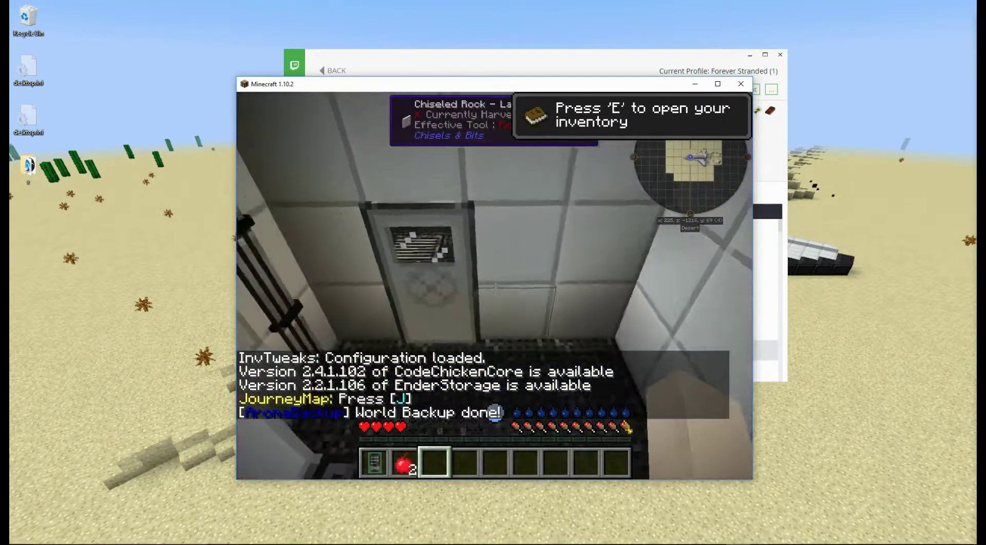
key(w)
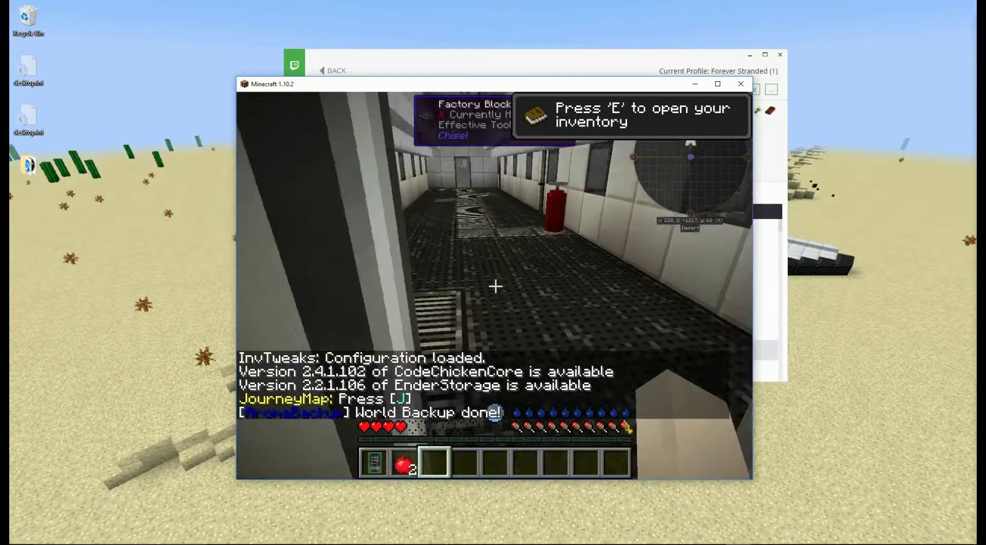
key(w)
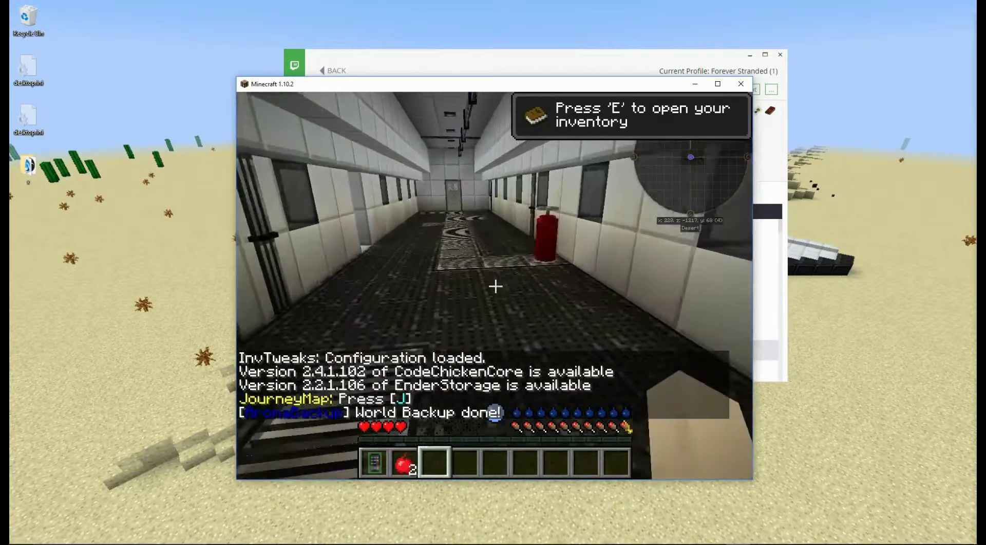
key(w)
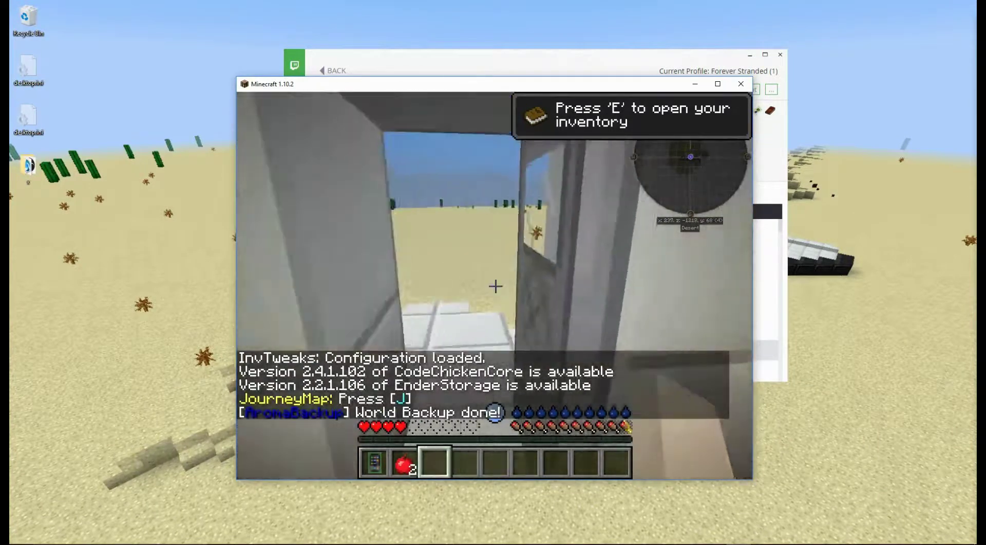
key(w)
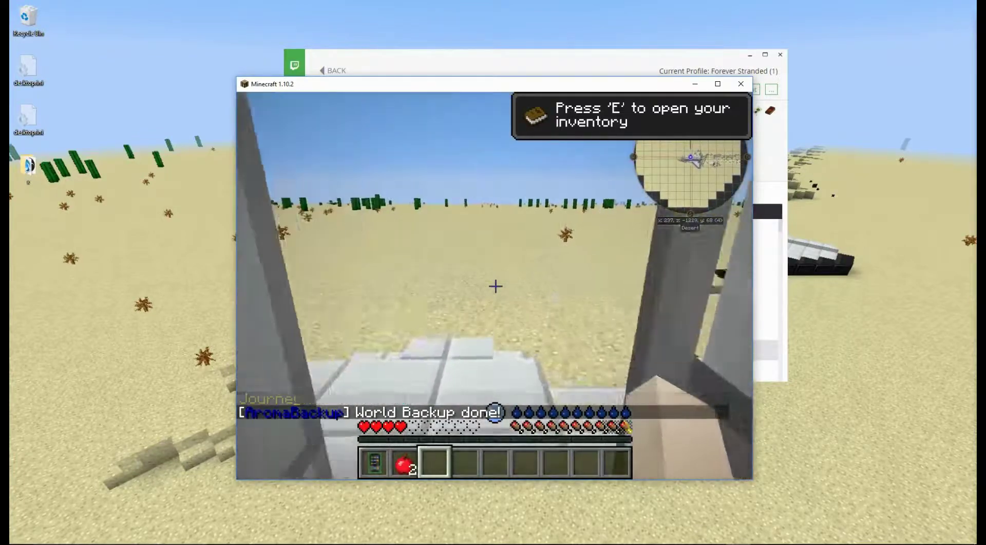
- Open the JourneyMap full-screen map past its About screen and enlarge the game window
key(j)
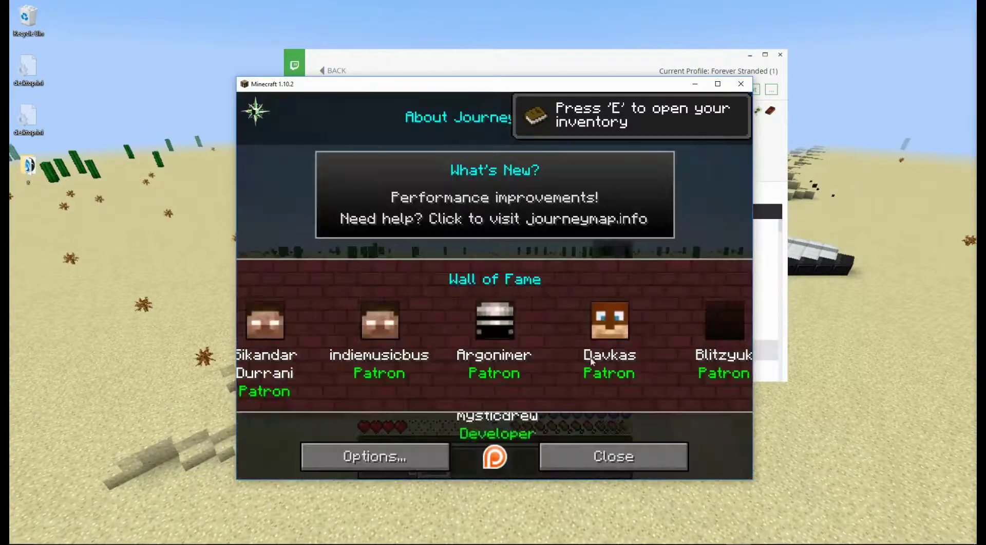
click(581, 448)
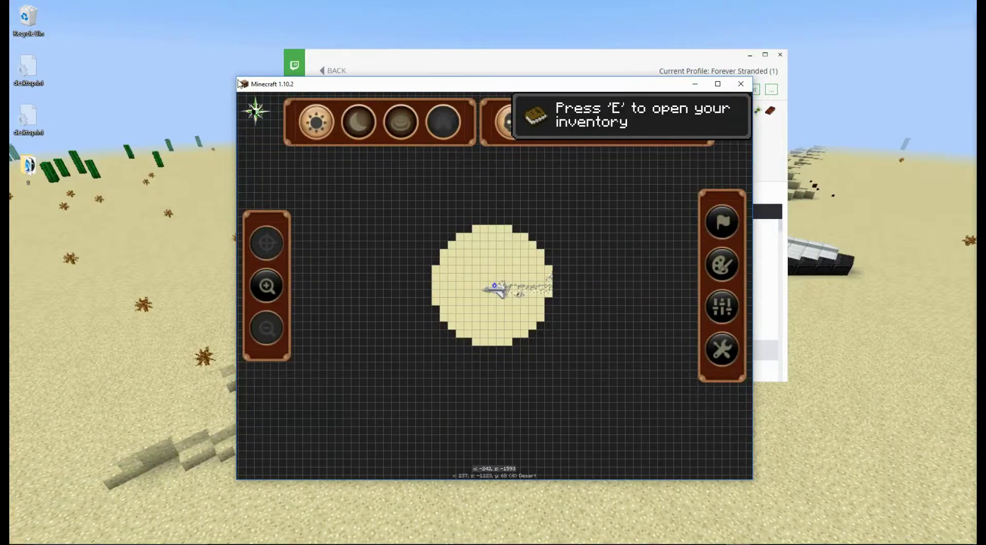
drag(238, 77, 80, 27)
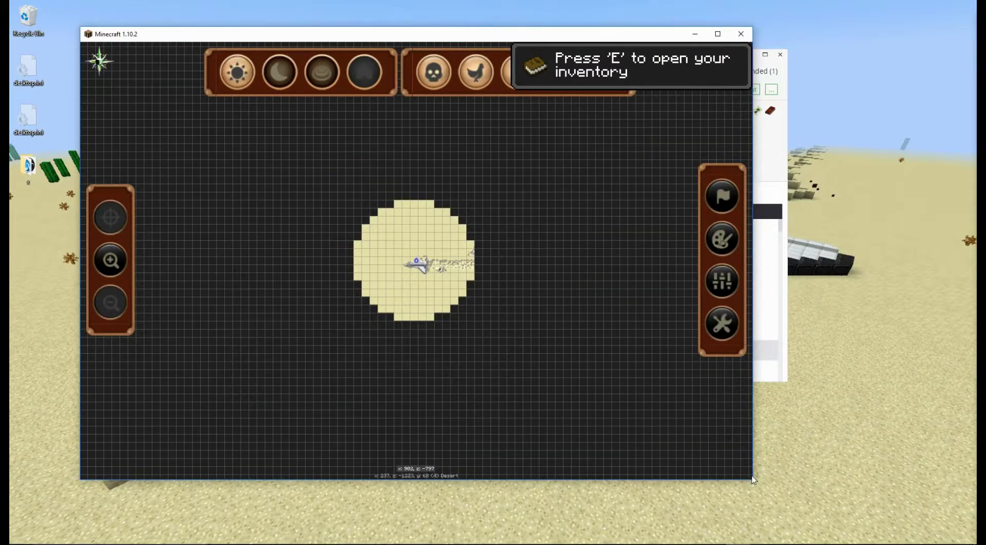
drag(754, 482, 874, 515)
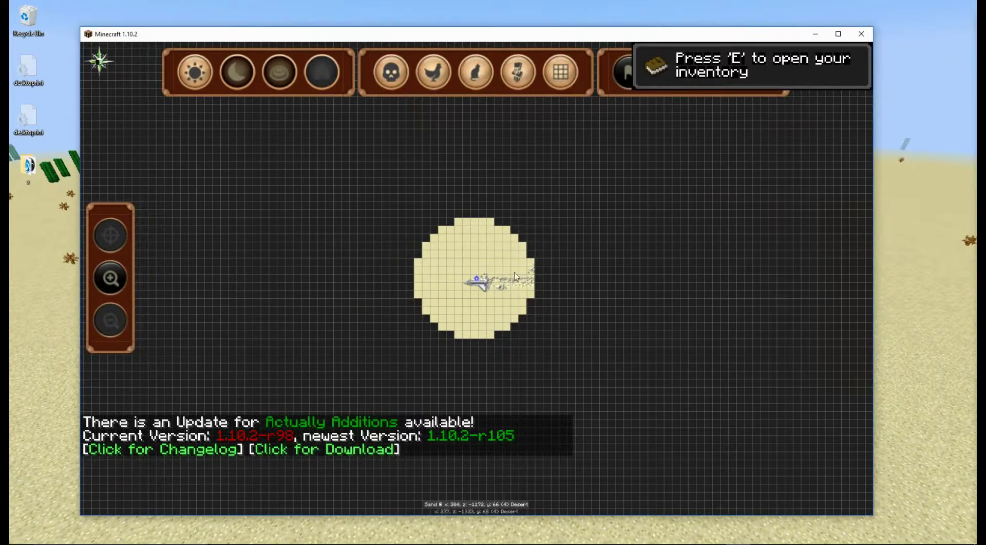
- Close the full-screen JourneyMap and walk forward across the cactus-dotted desert
key(Escape)
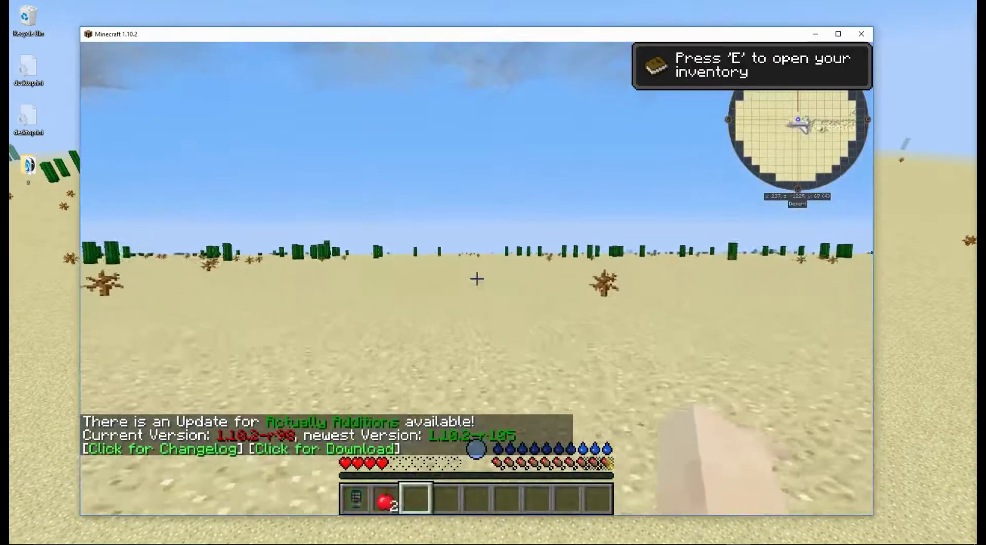
key(w)
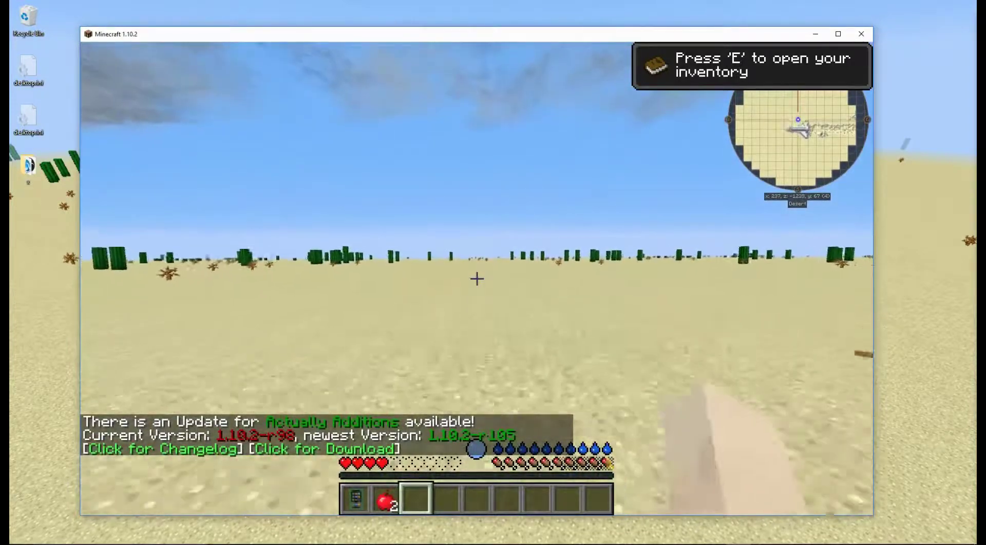
key(w)
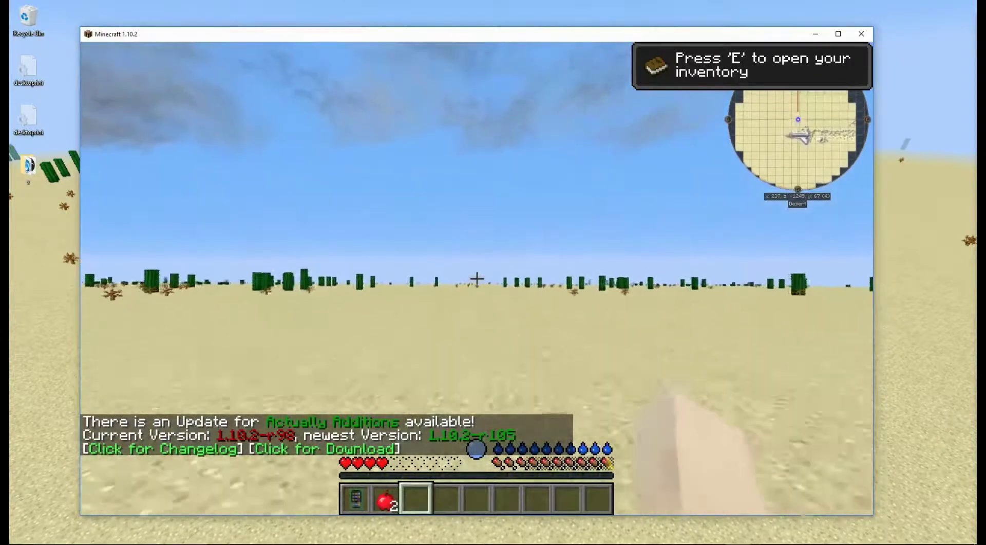
key(w)
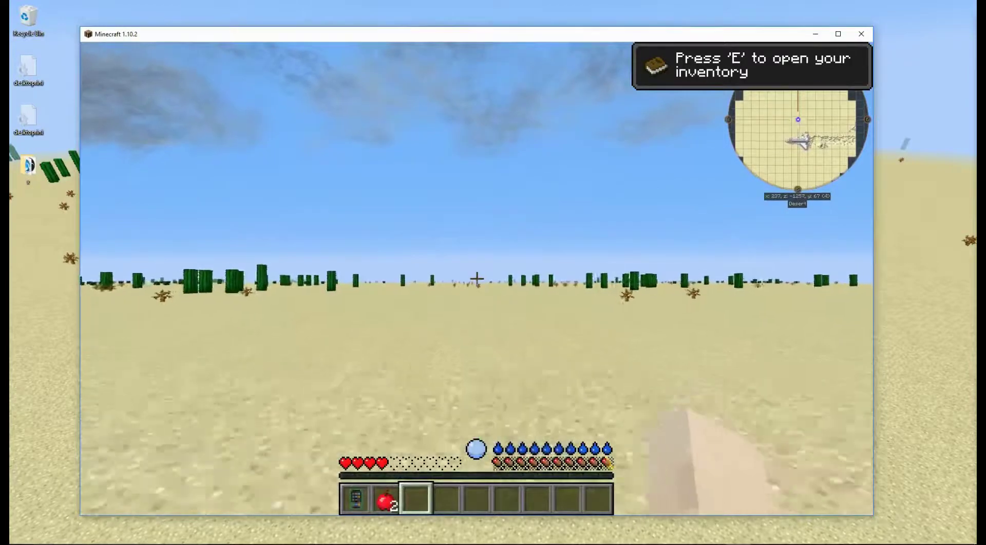
key(w)
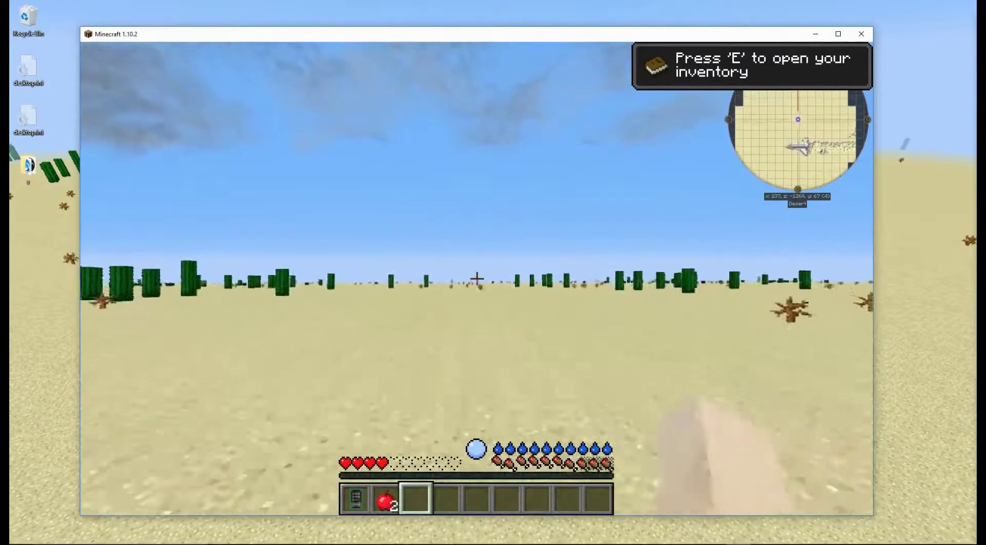
key(w)
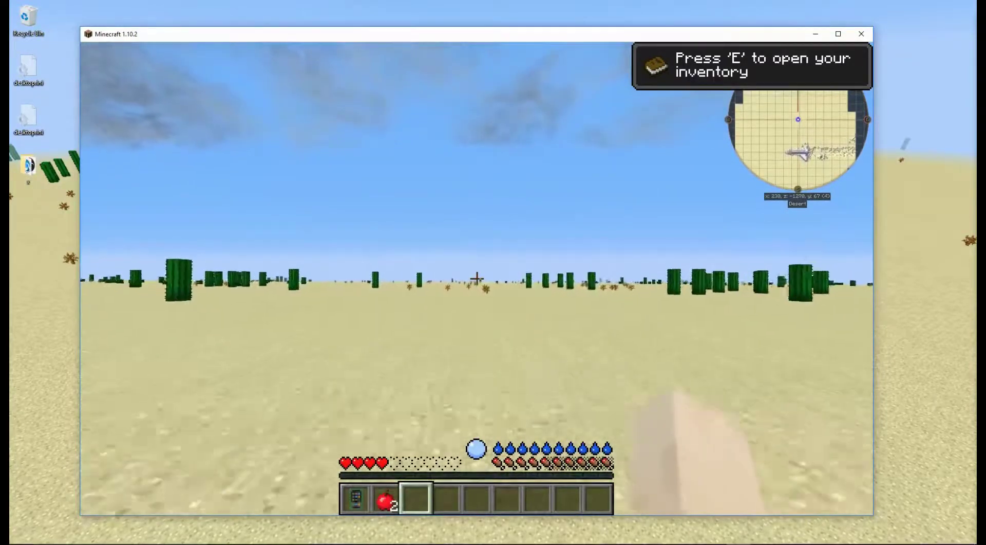
key(w)
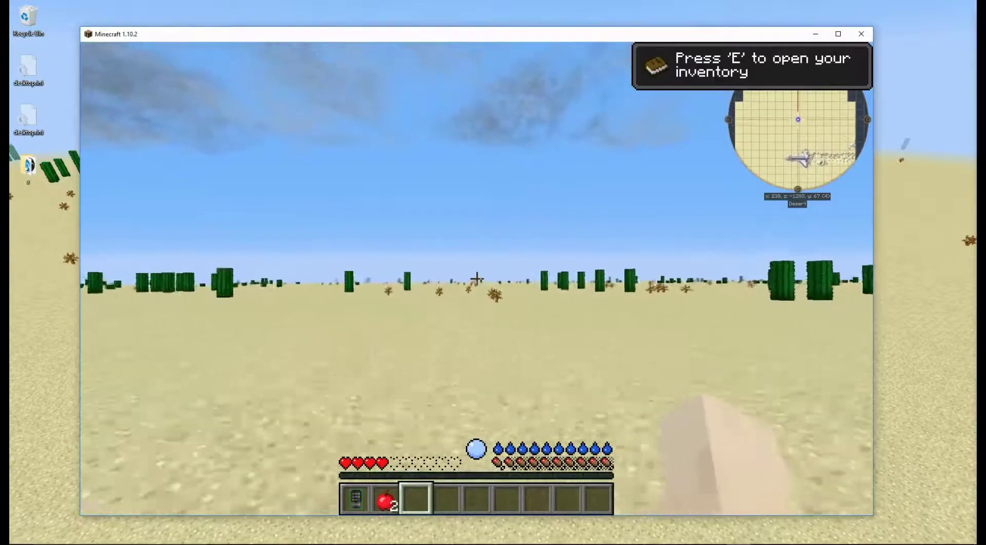
key(w)
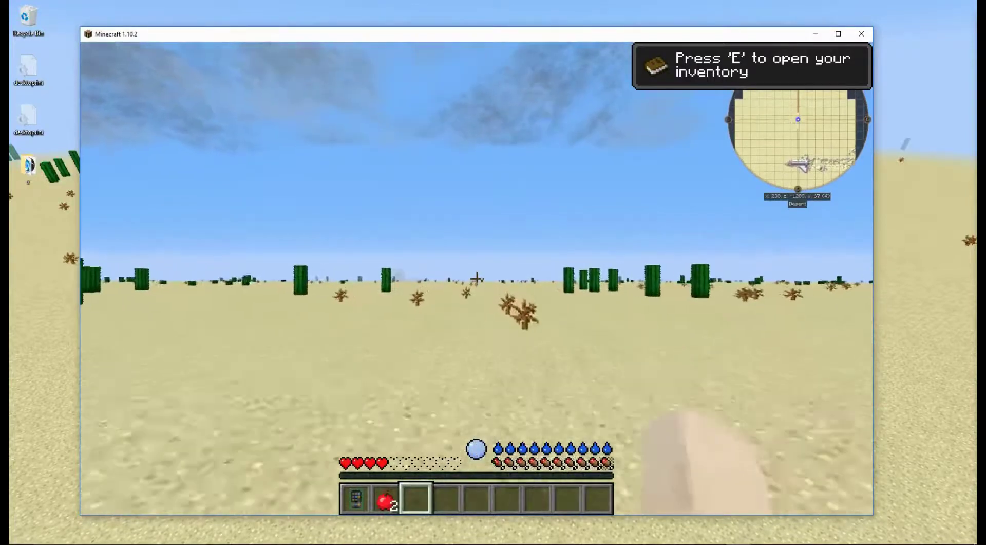
key(w)
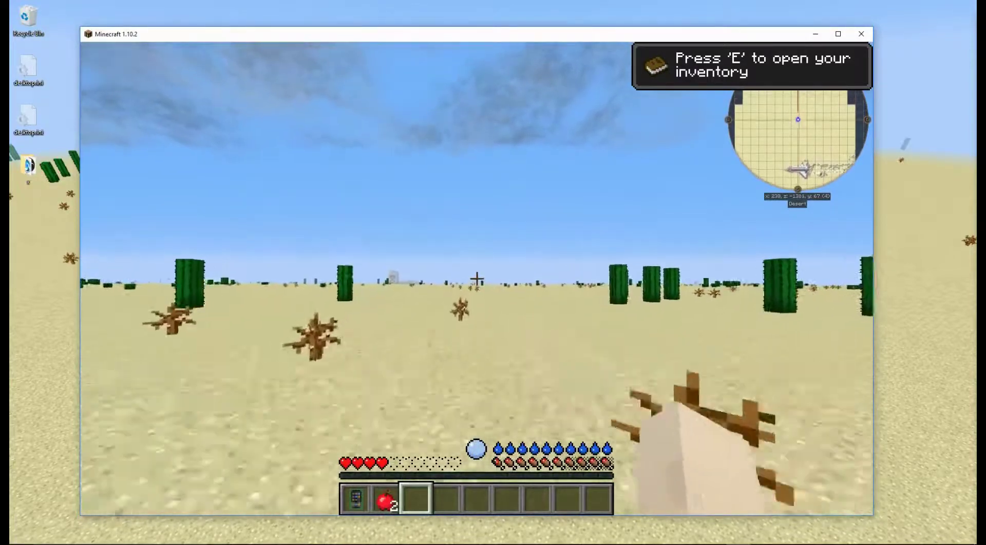
- Stop walking, set Music to OFF under Options > Music & Sounds, and resume play
key(w)
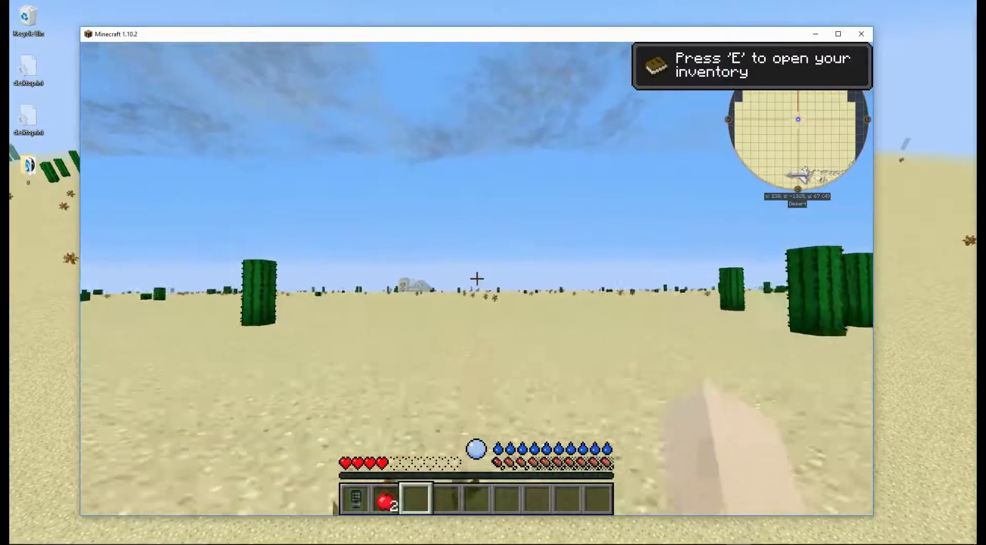
key(w)
key(Escape)
click(384, 302)
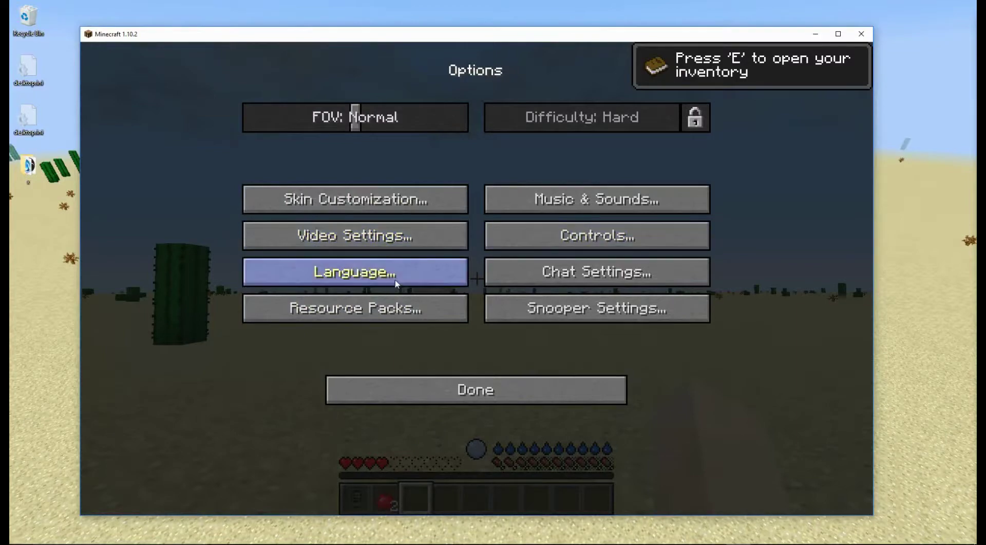
click(658, 198)
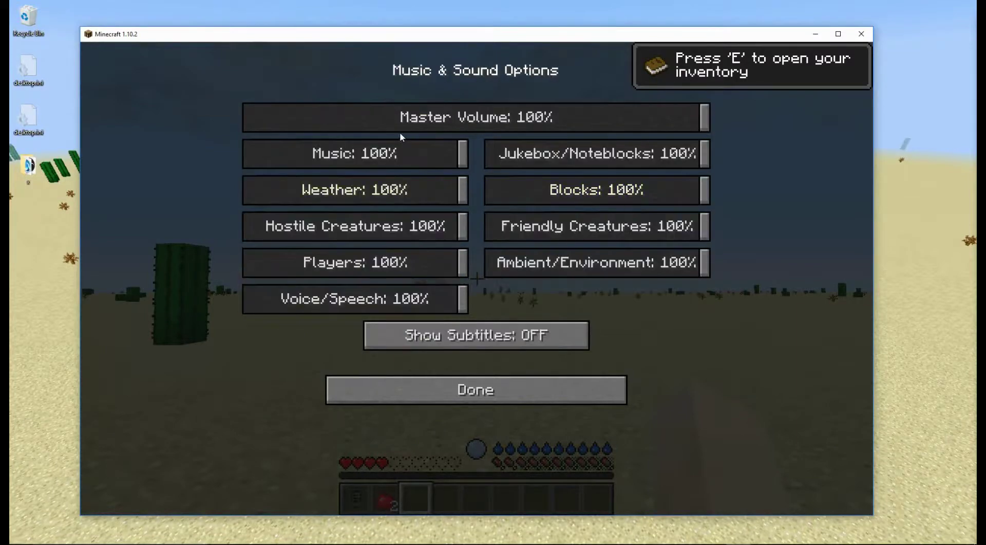
drag(394, 152, 154, 181)
key(Escape)
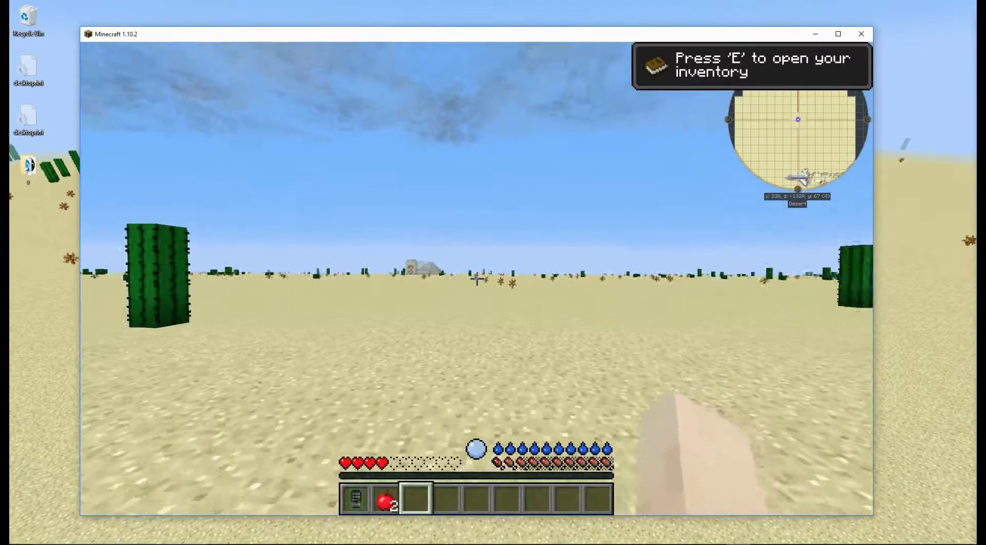
- Walk across the desert until the player is close to the sandstone desert temple
key(w)
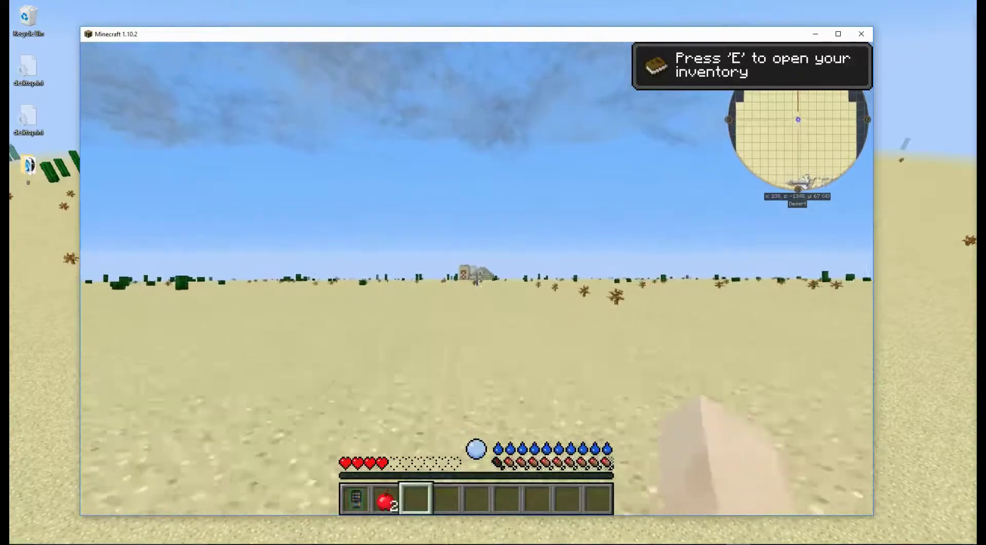
key(w)
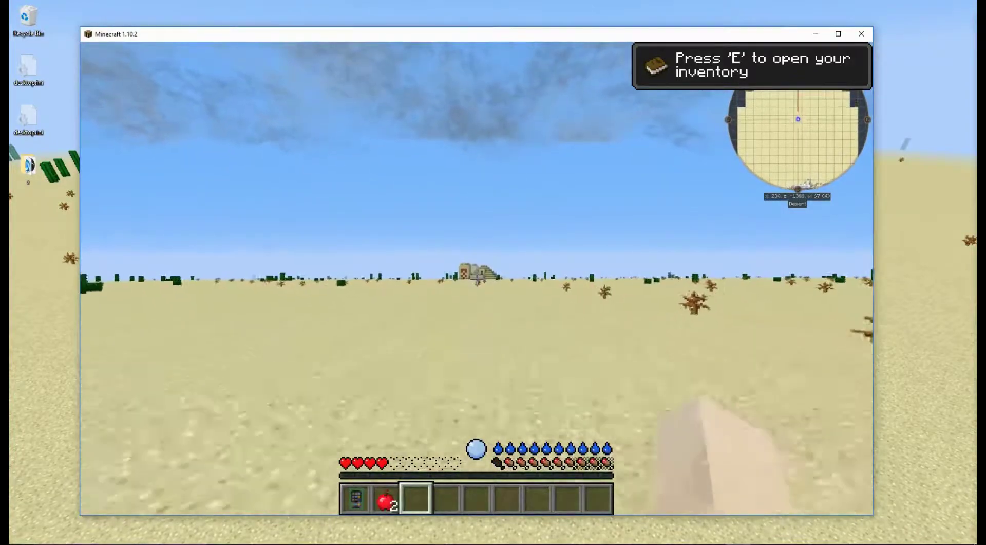
key(w)
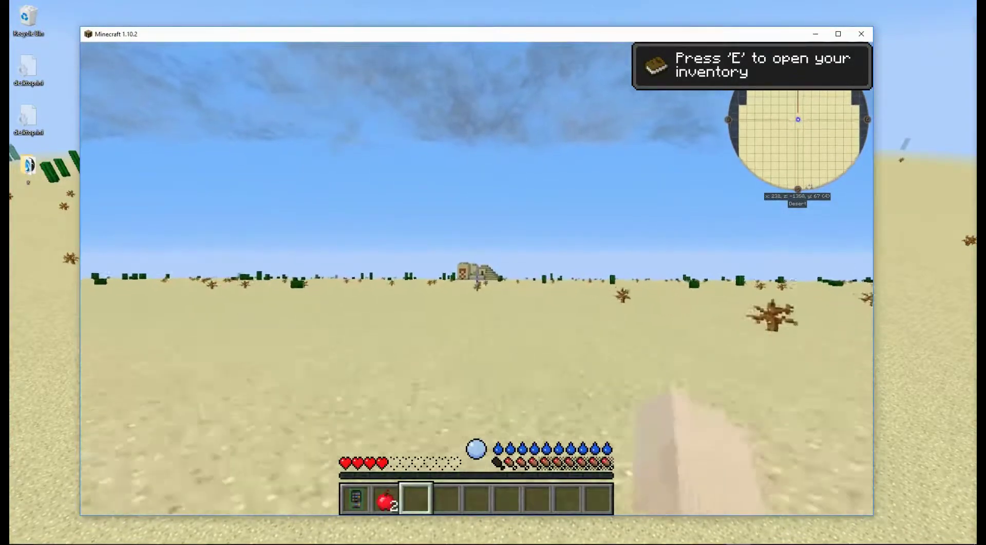
key(w)
key(w)
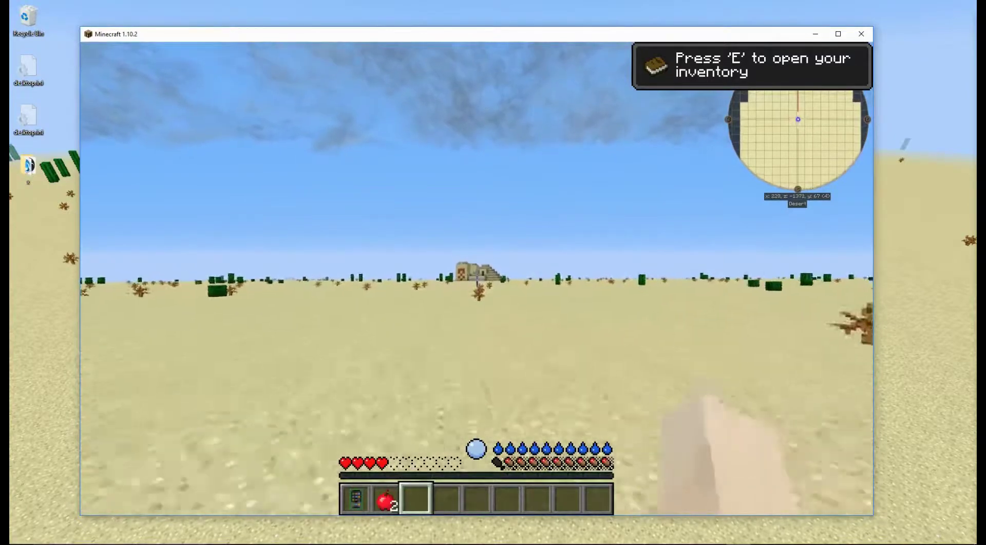
key(w)
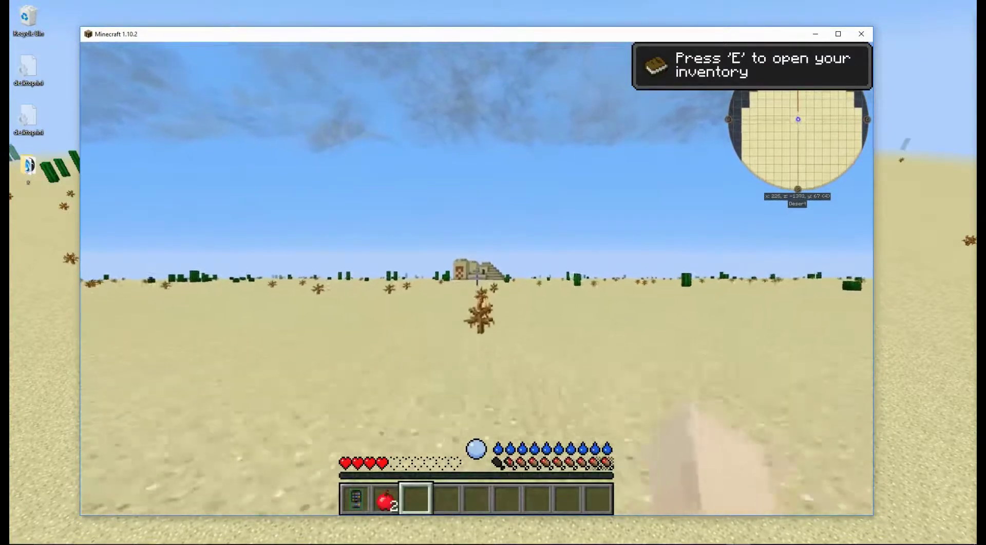
key(w)
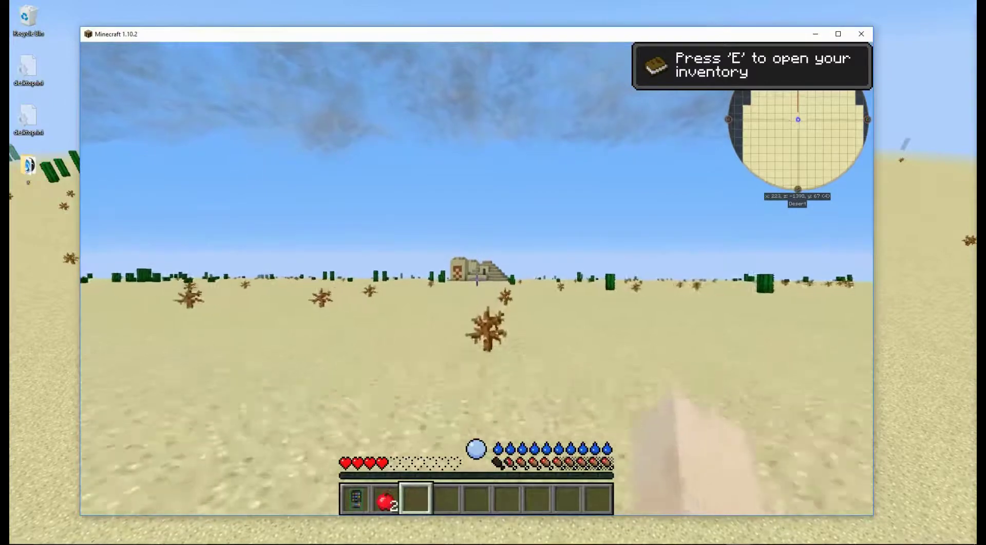
key(w)
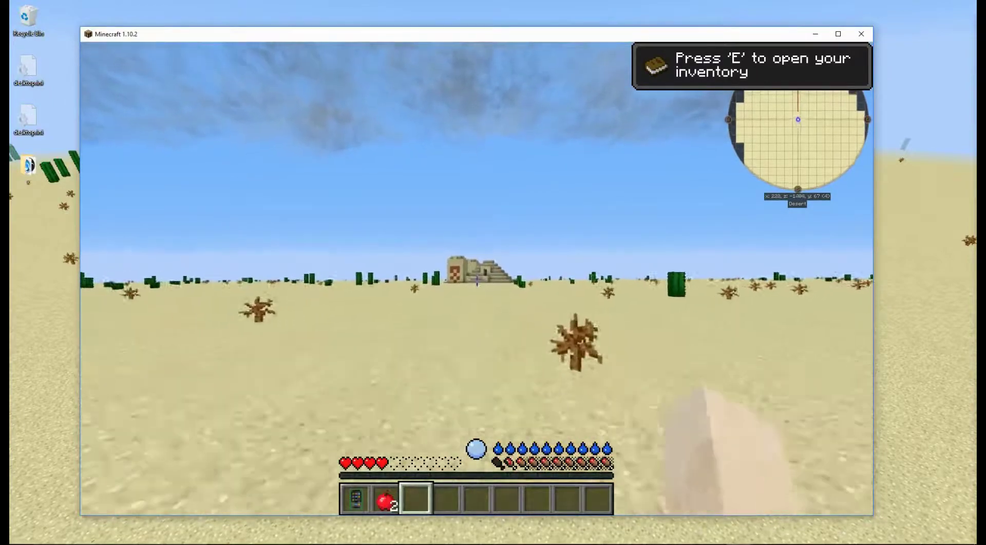
key(w)
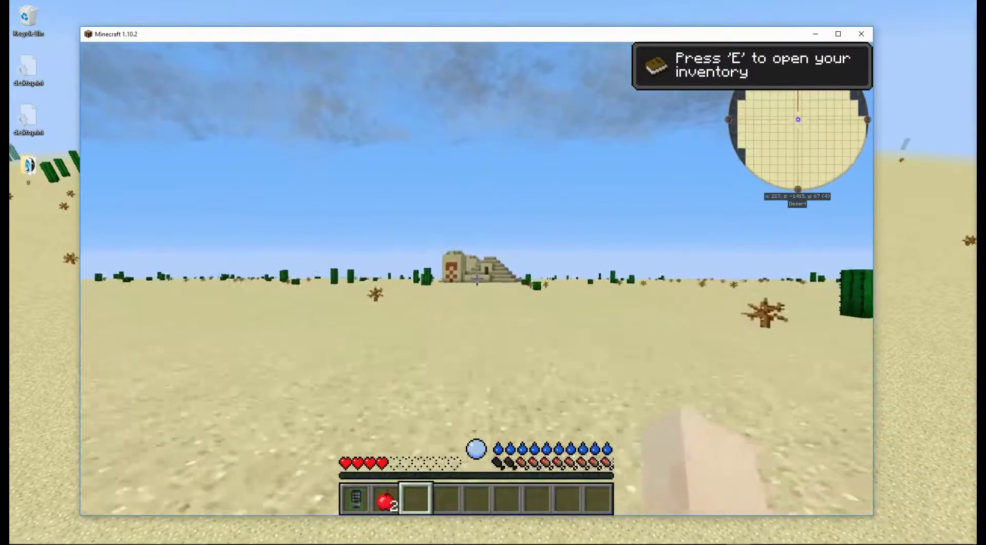
key(w)
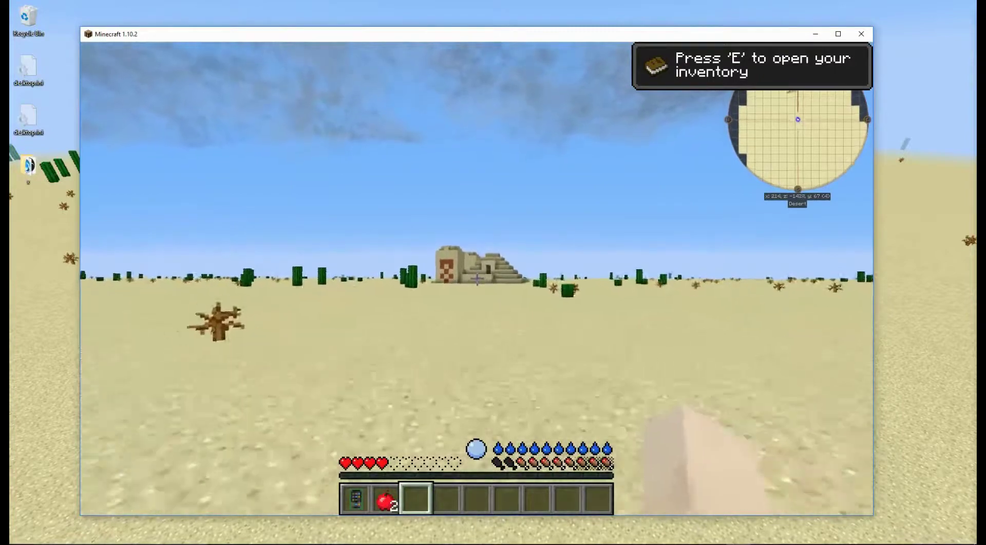
key(w)
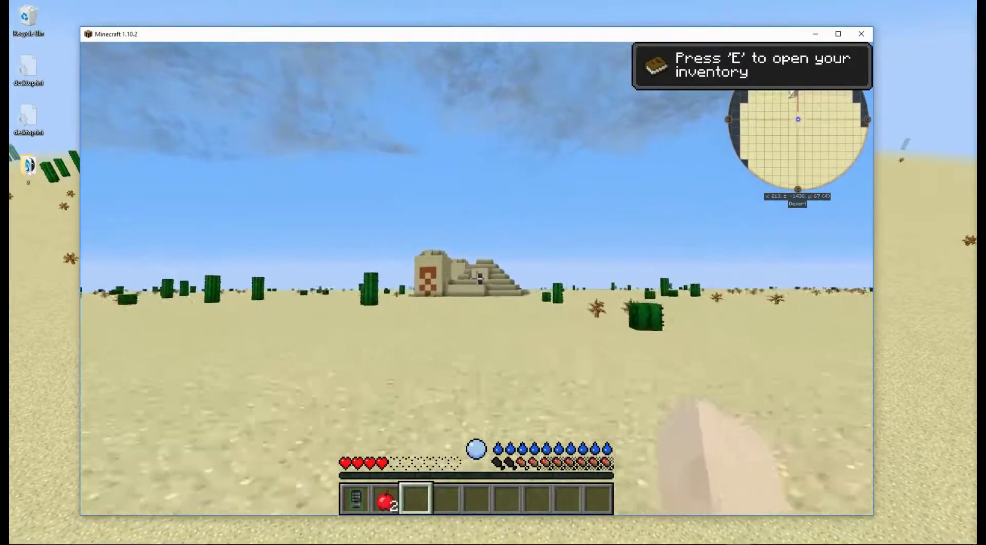
key(w)
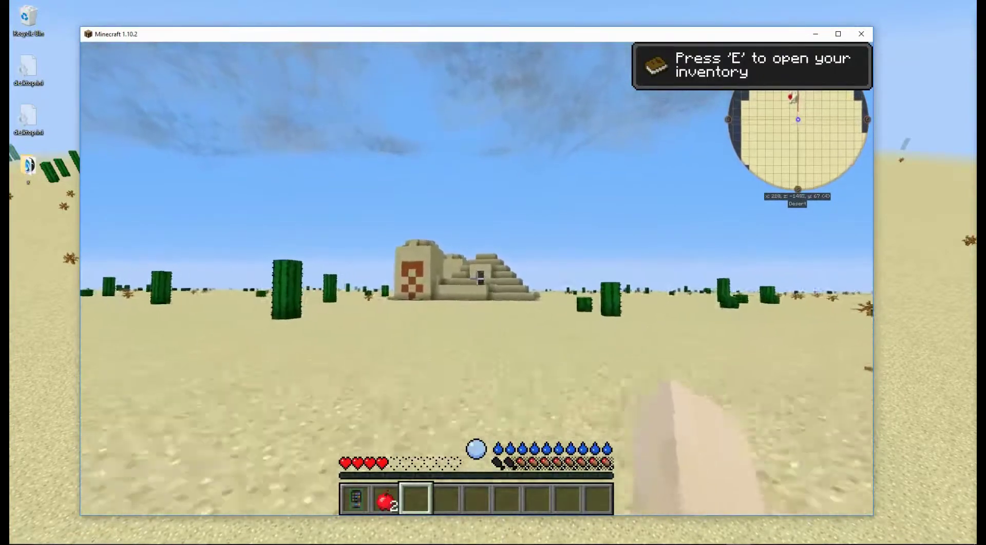
- In the full-screen JourneyMap, mark a waypoint at x 211, z -1200 and teleport to it
key(j)
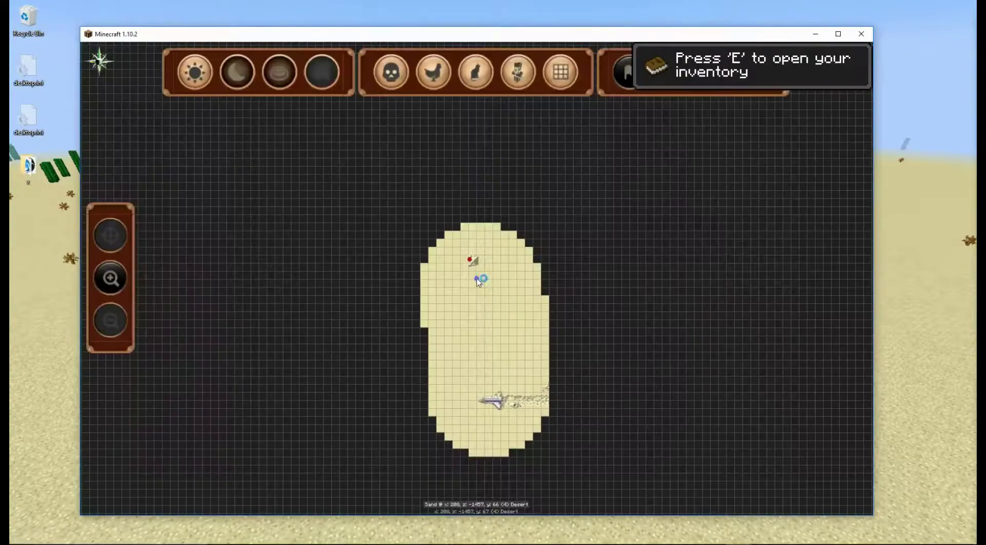
click(478, 408)
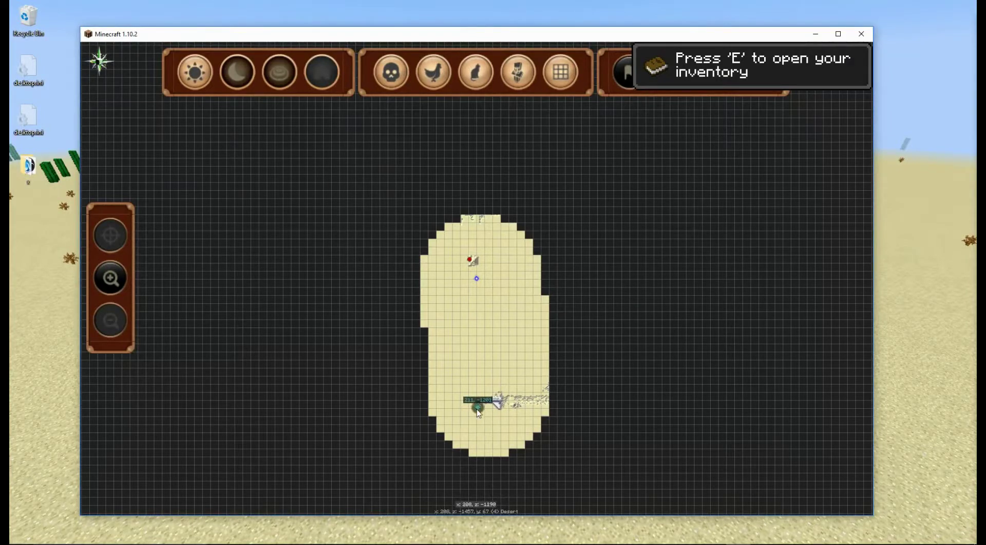
click(628, 76)
click(487, 113)
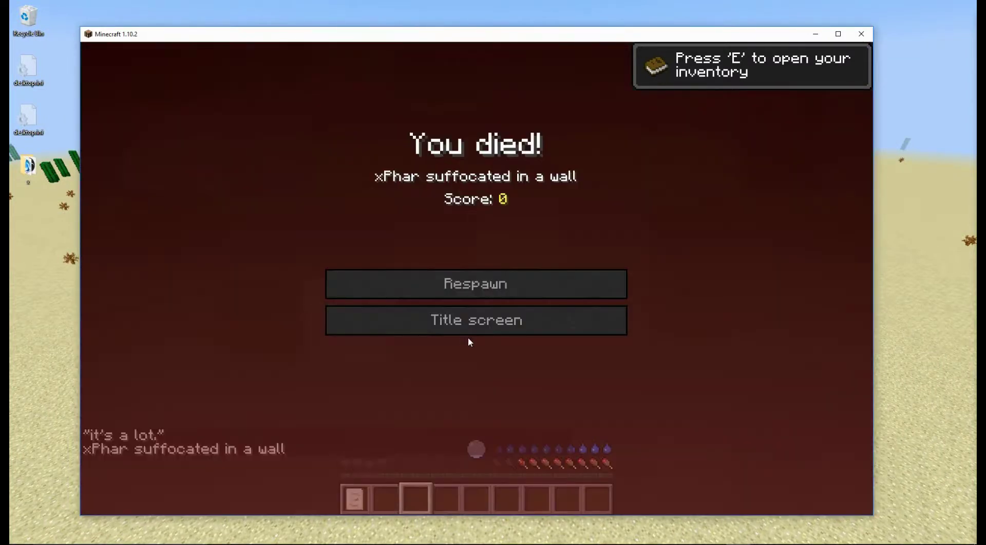
- Respawn, walk along the crashed white plane, and read the death info details
click(476, 284)
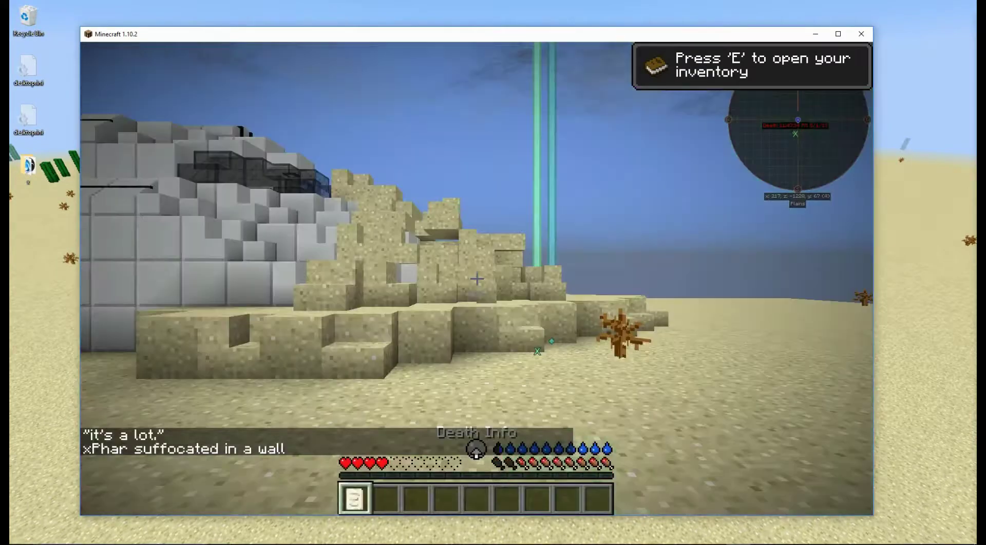
key(w)
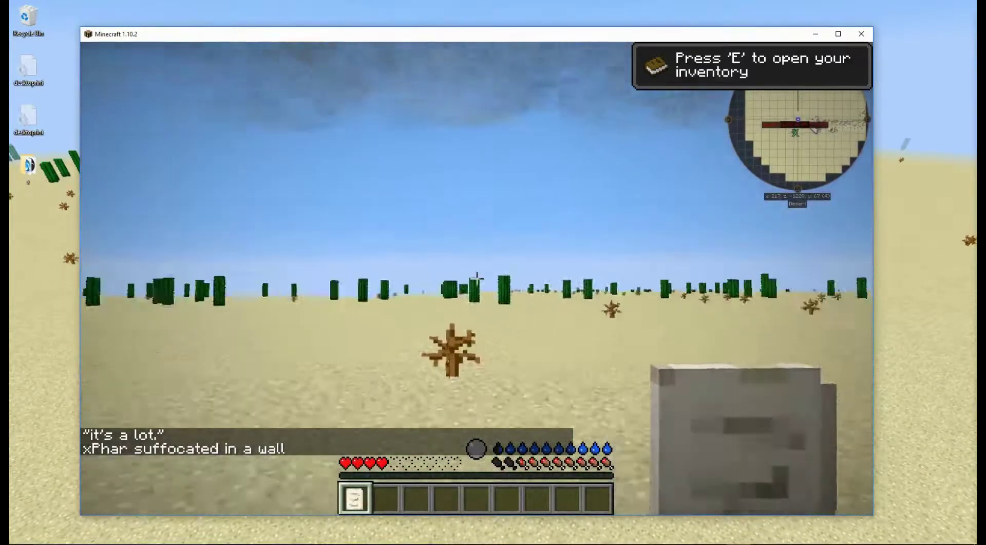
key(w)
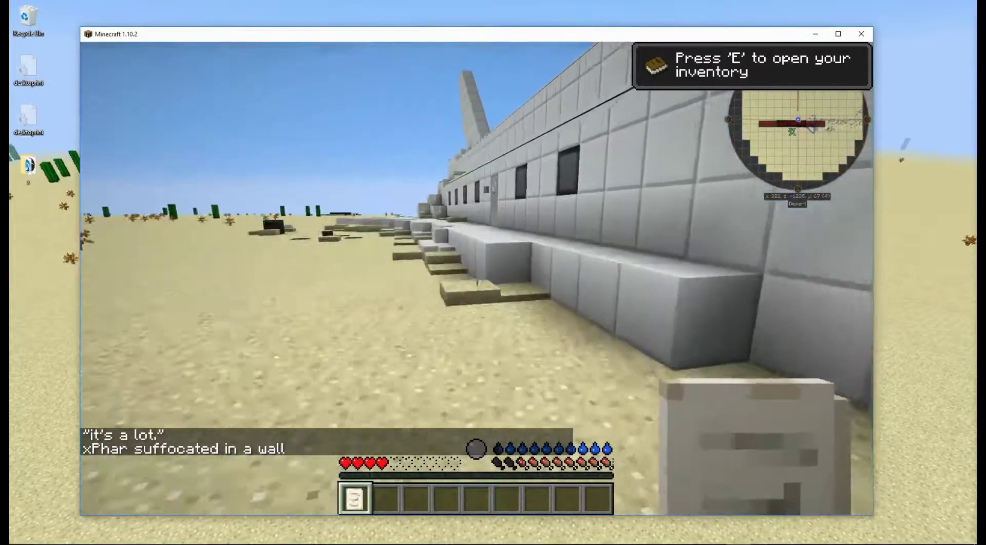
key(w)
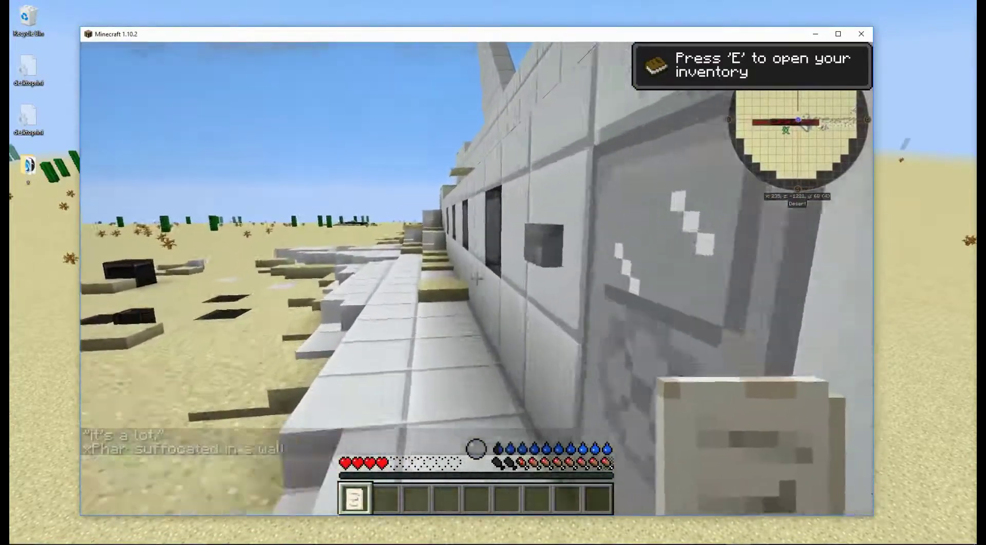
right_click(477, 282)
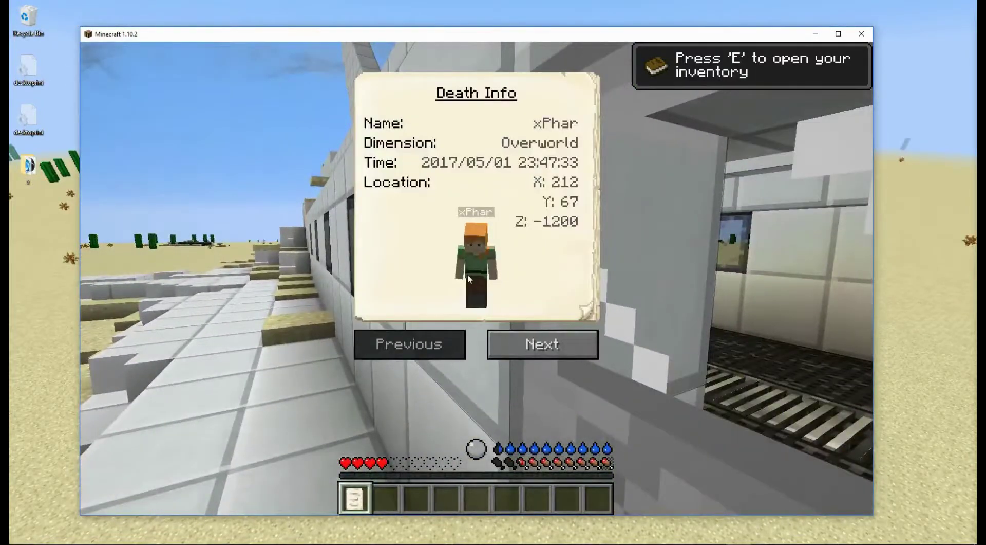
key(Escape)
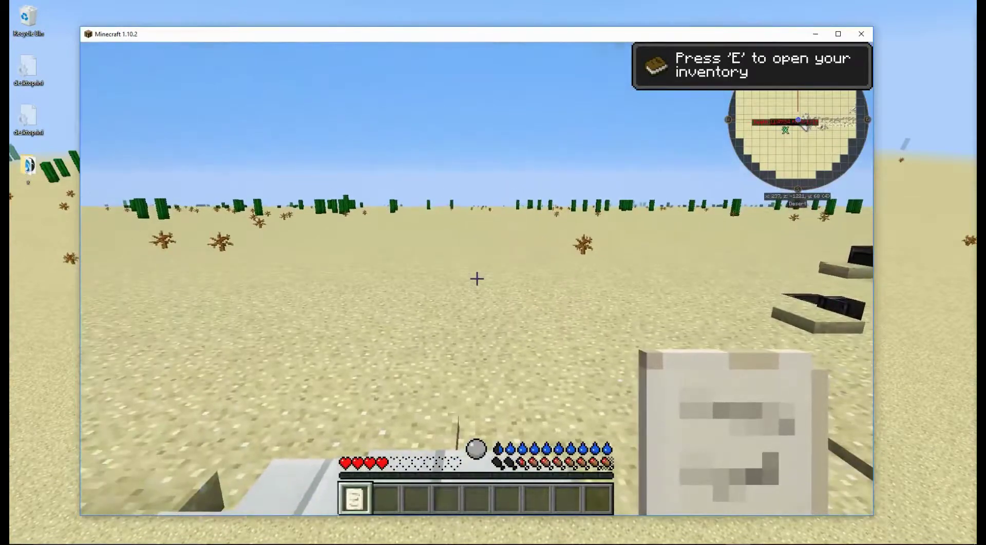
- Check the world map, then save and quit to title and quit the game
key(j)
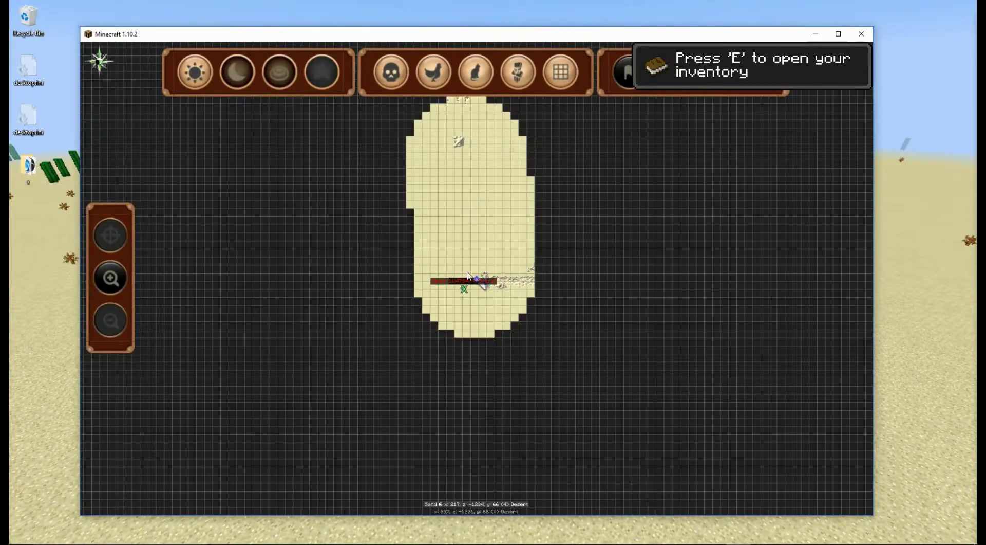
key(Escape)
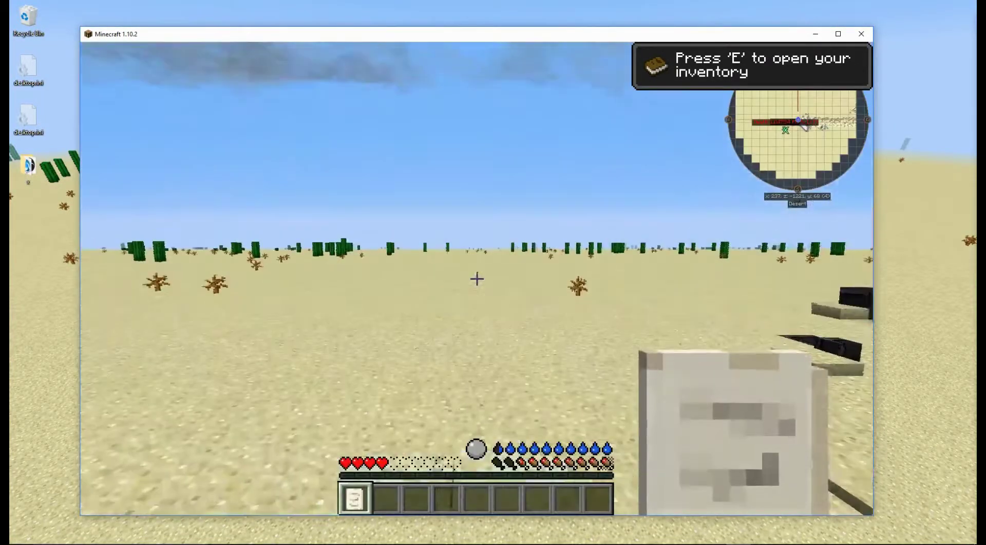
key(Escape)
click(478, 338)
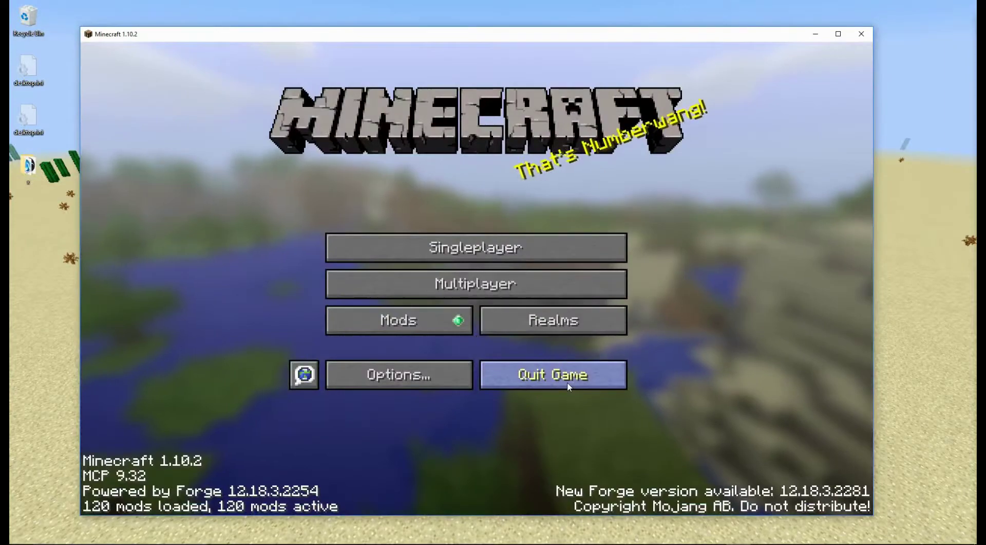
click(569, 386)
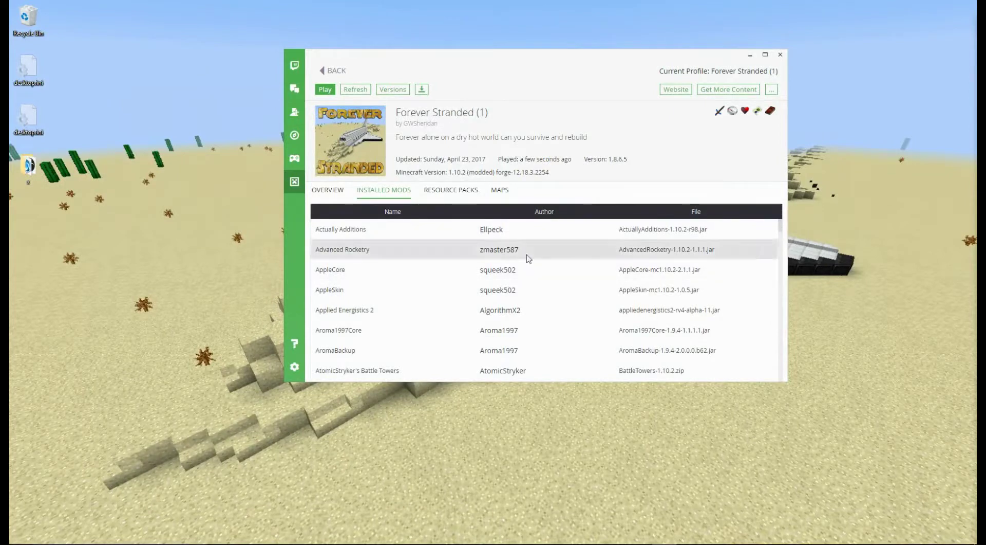
- Copy the install location path from the launcher's Minecraft settings and open File Explorer
click(297, 367)
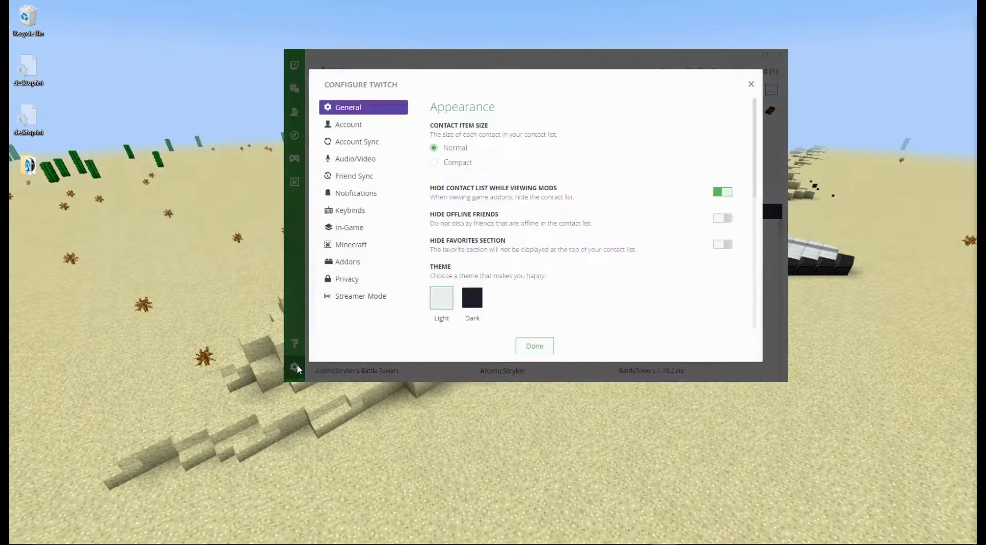
click(345, 242)
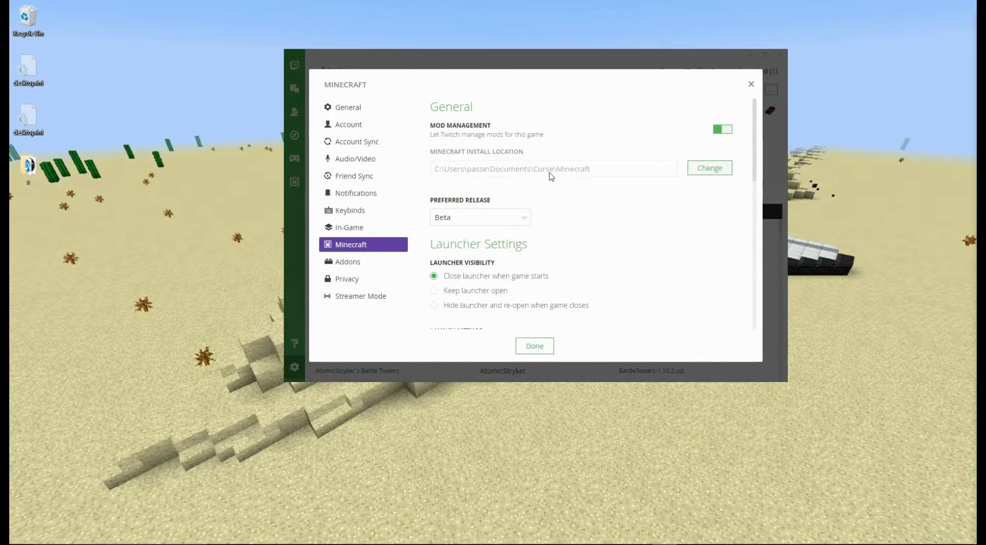
drag(592, 168, 426, 182)
drag(590, 168, 434, 169)
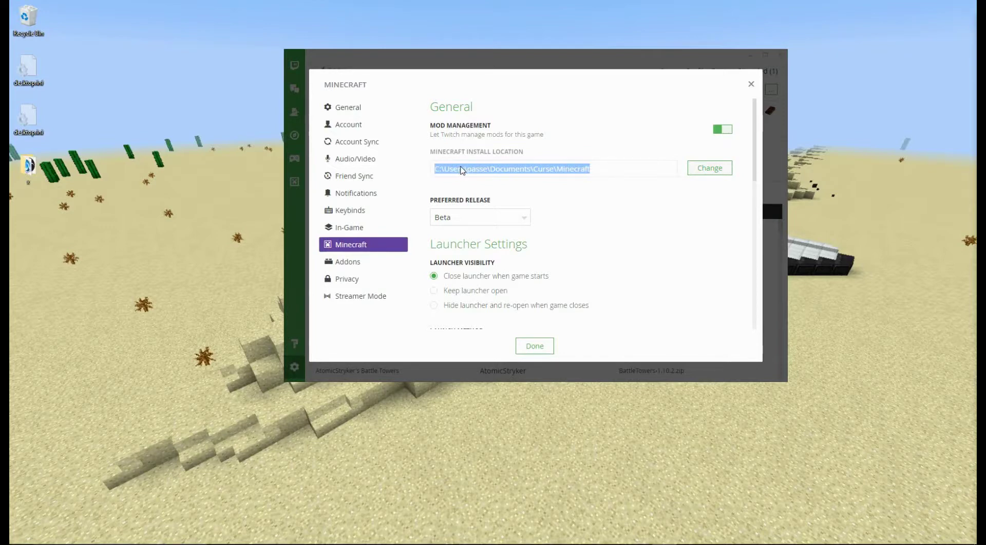
right_click(469, 168)
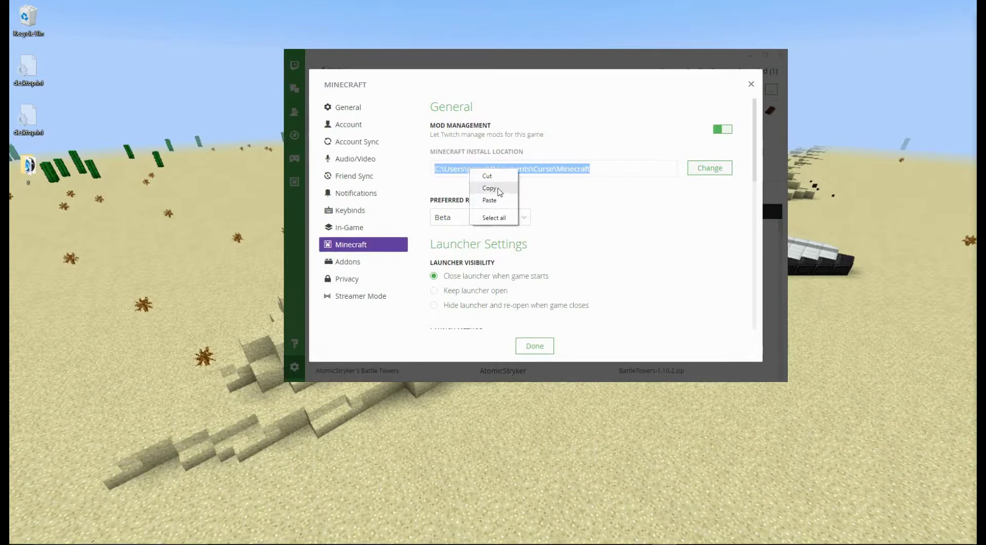
click(495, 190)
key(super+e)
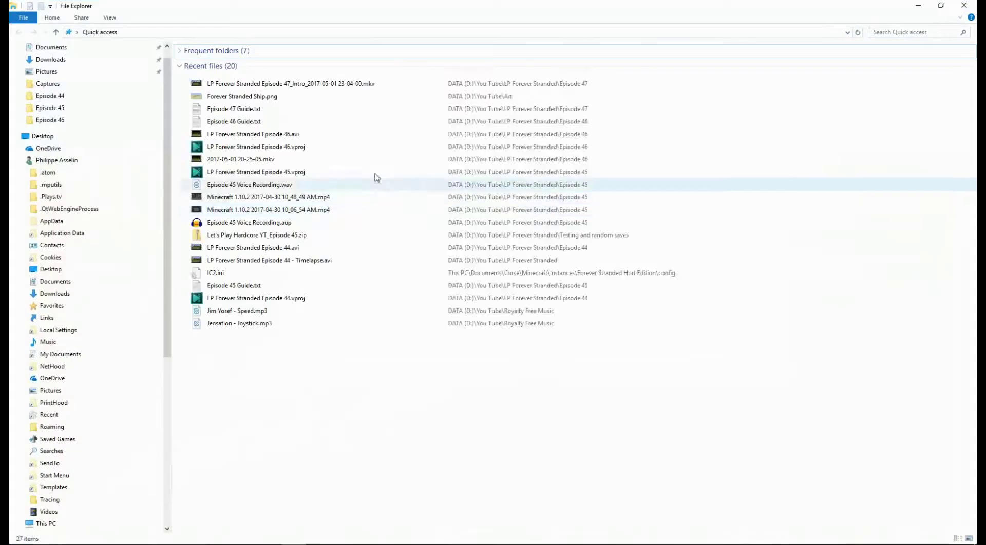
- Paste the copied install path into the address bar to reach the Minecraft folder
click(230, 34)
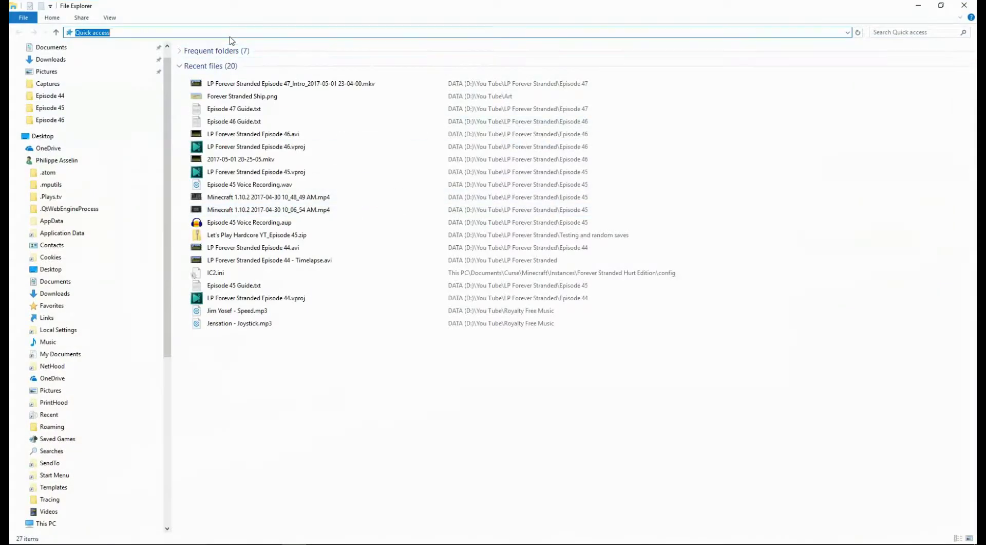
click(220, 66)
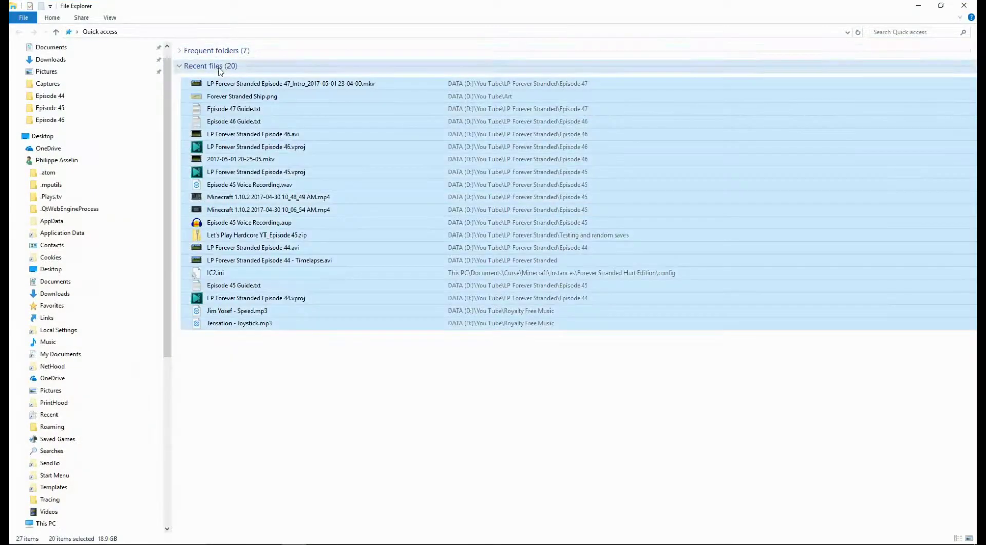
click(180, 66)
click(194, 30)
key(ctrl+v)
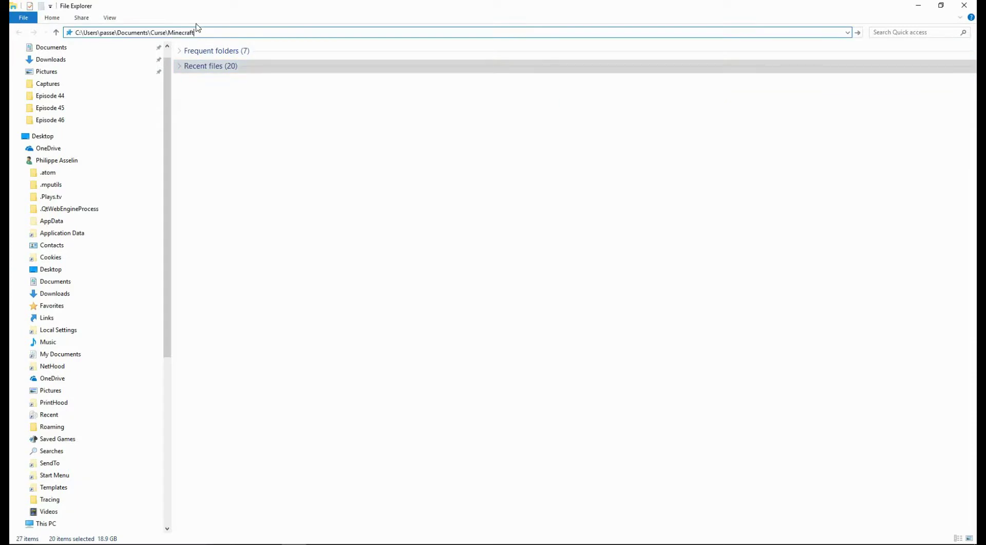
key(Return)
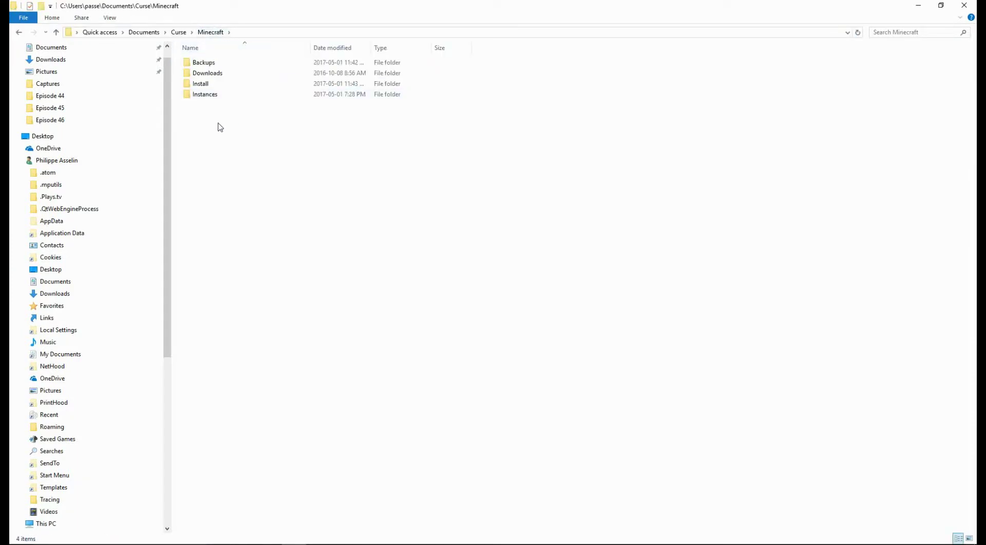
- Open Instances, then the Forever Stranded (1) instance folder
double_click(208, 97)
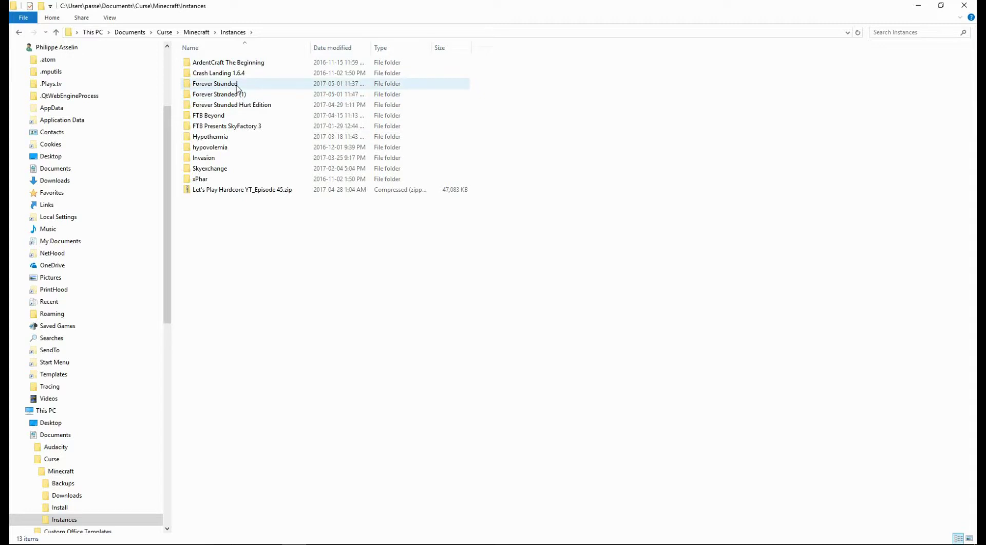
mouse_move(246, 98)
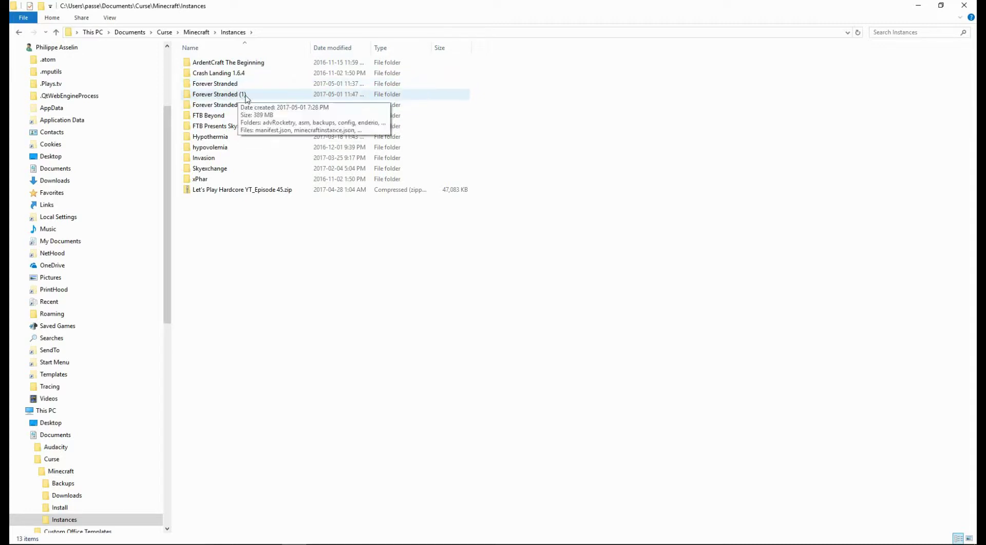
double_click(231, 98)
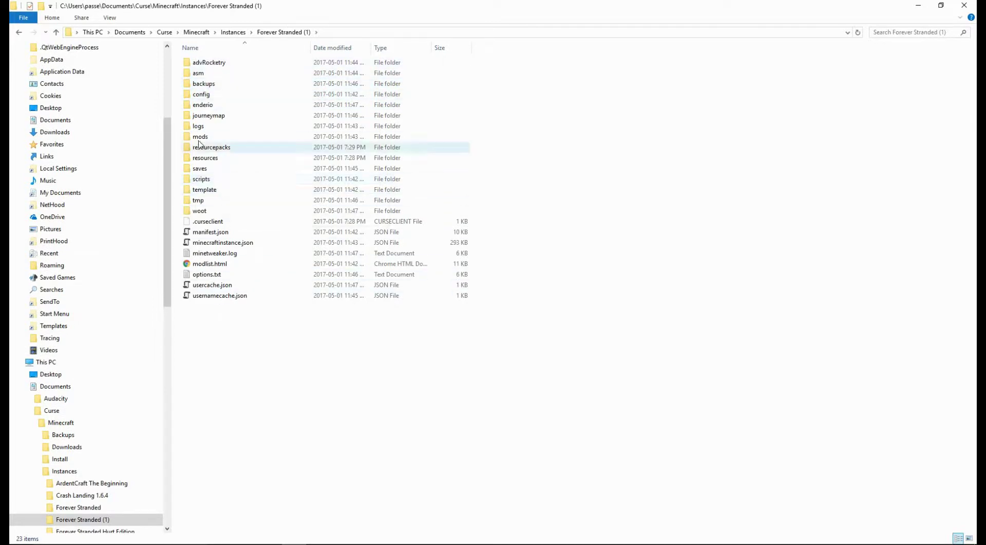
- Compress the New World save into New World.zip with 7-Zip
double_click(201, 169)
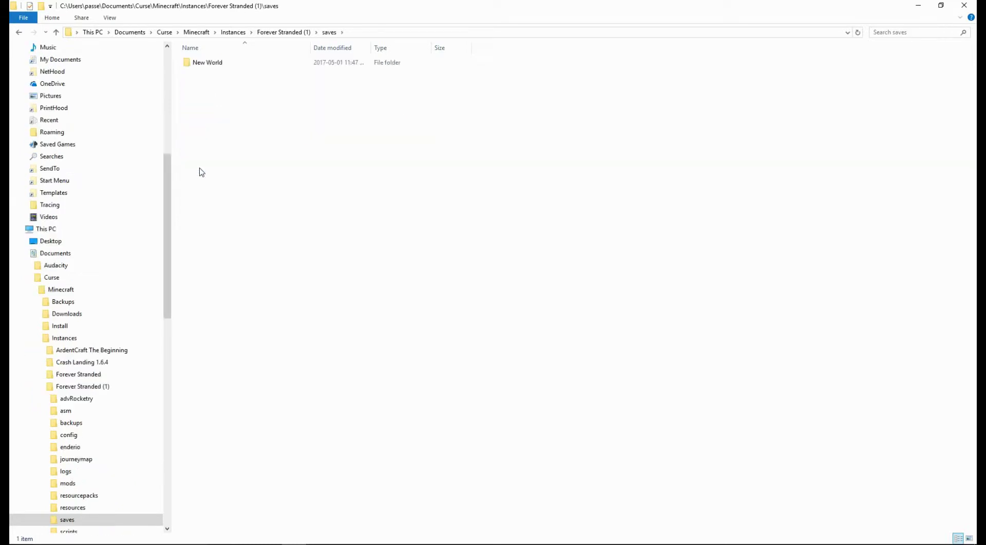
click(207, 66)
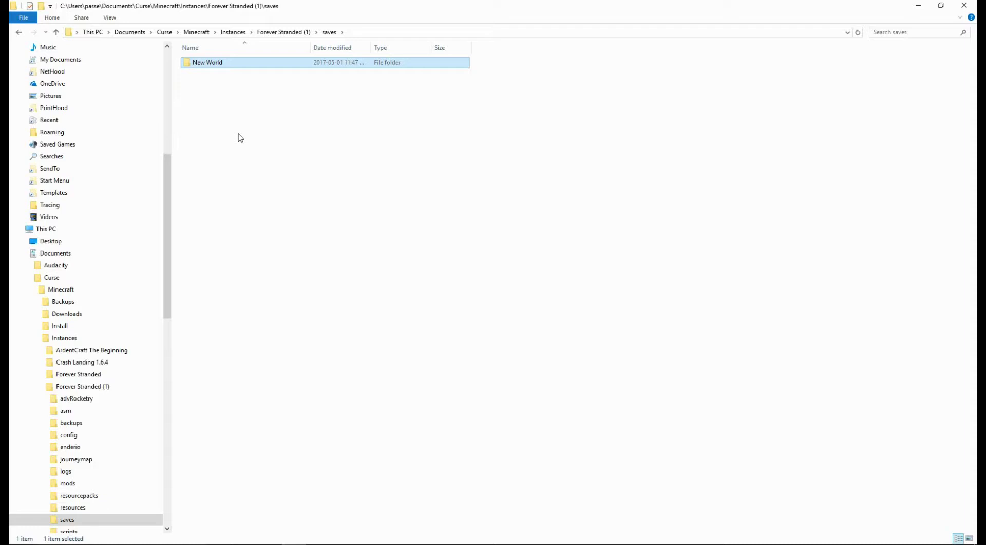
right_click(215, 69)
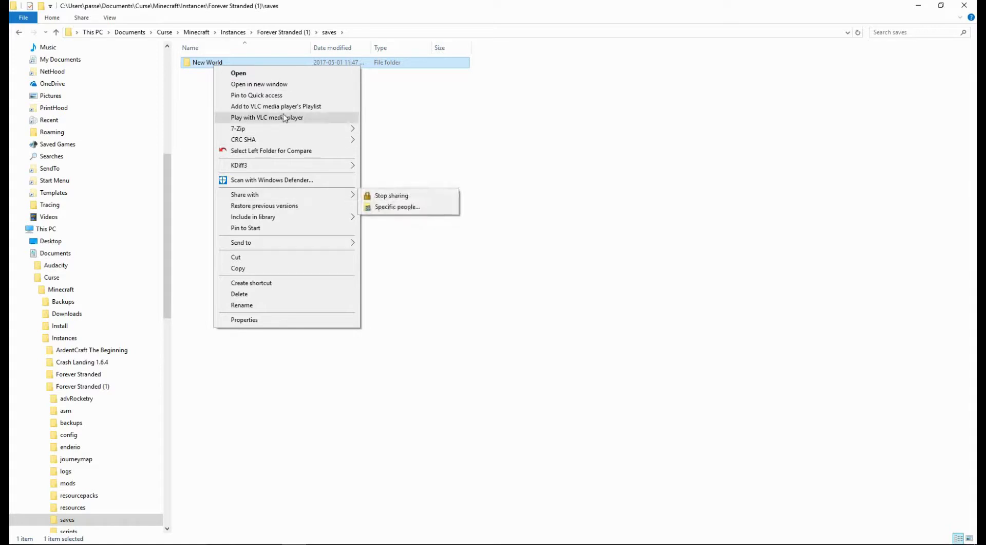
mouse_move(294, 246)
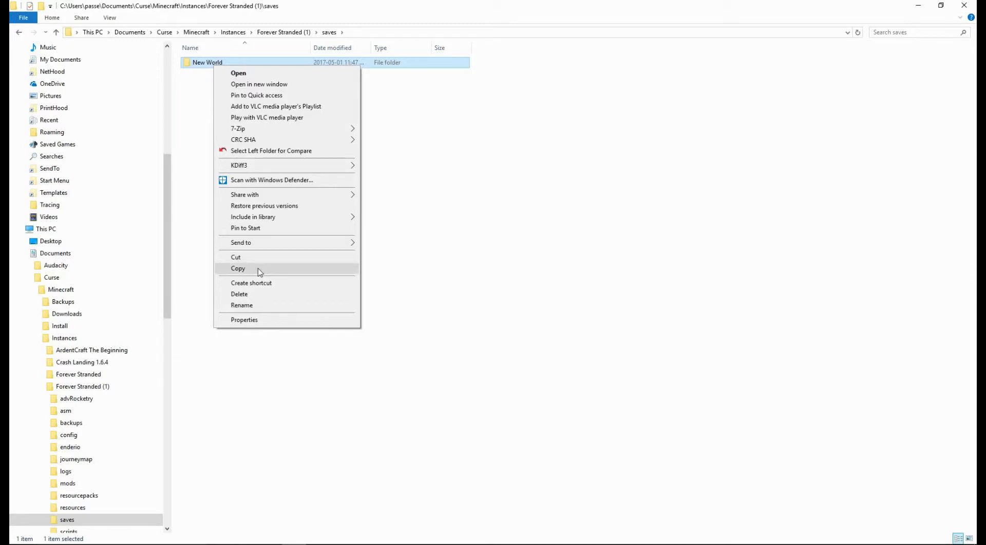
mouse_move(272, 128)
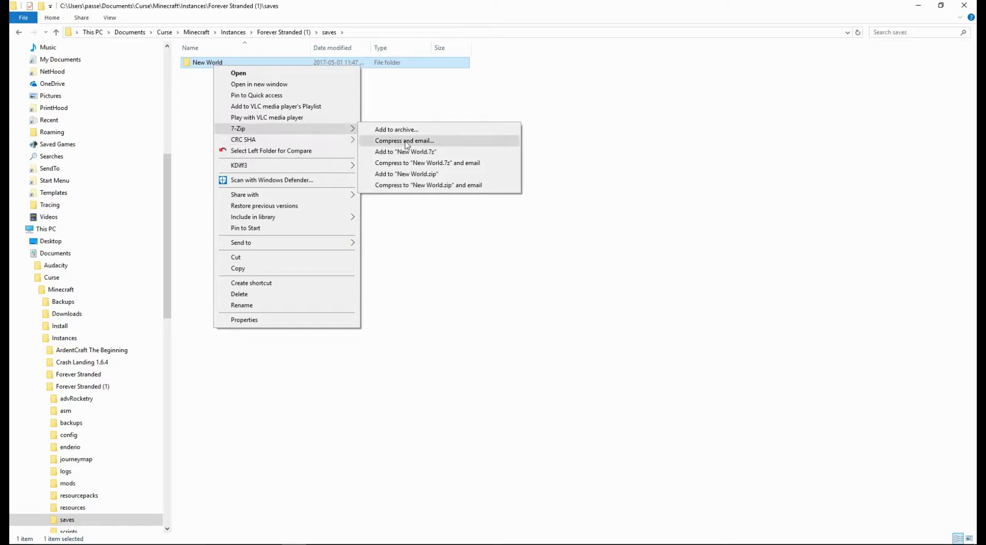
click(412, 173)
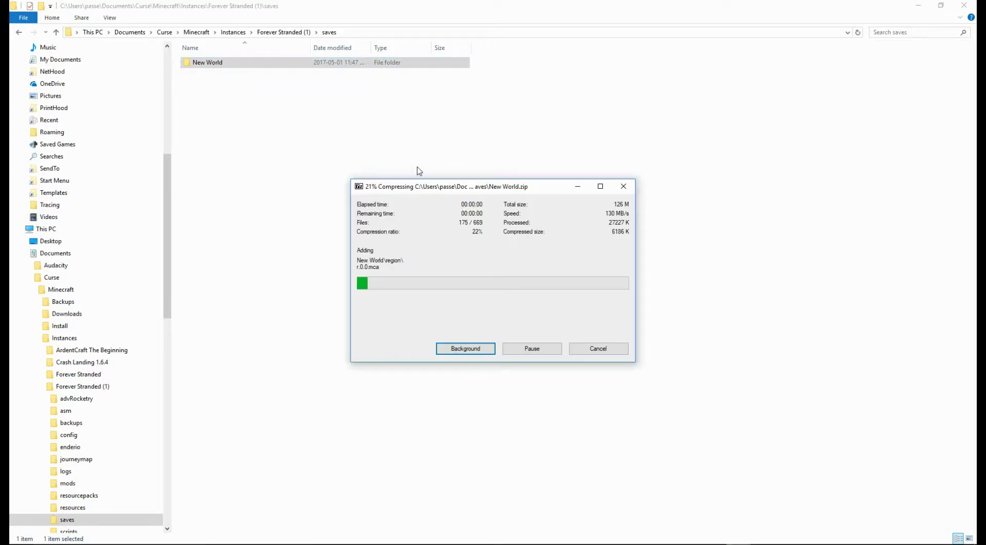
- Drag New World.zip out of the saves folder onto the desktop
click(216, 74)
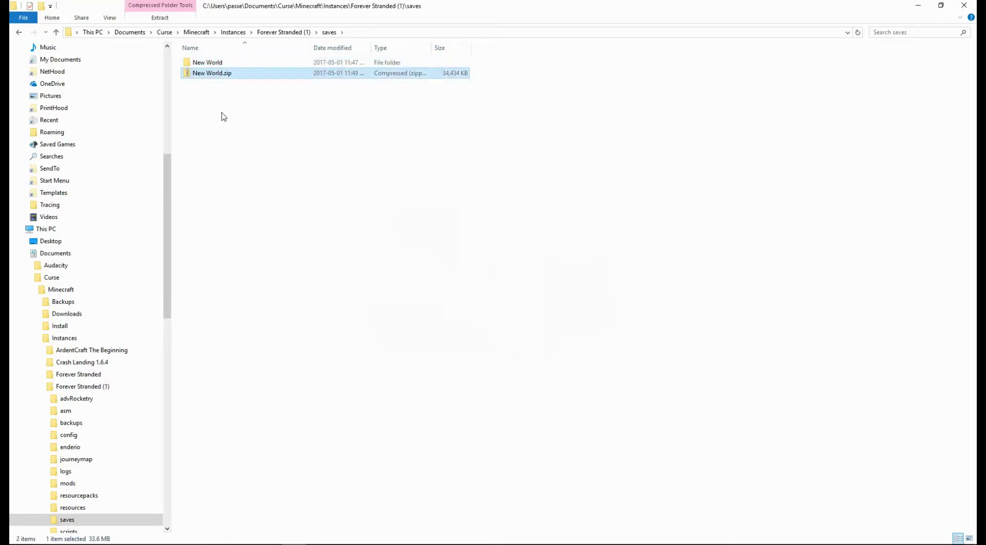
drag(310, 5, 457, 100)
drag(363, 174, 25, 205)
- Confirm moving New World.zip to the desktop, then open journeymap\data\sp in Forever Stranded (1)
click(58, 260)
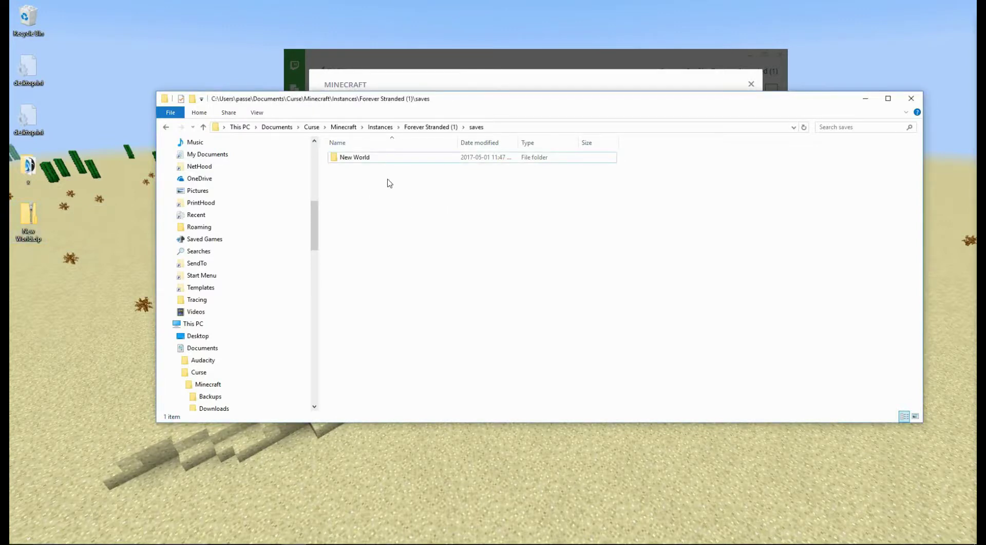
click(166, 127)
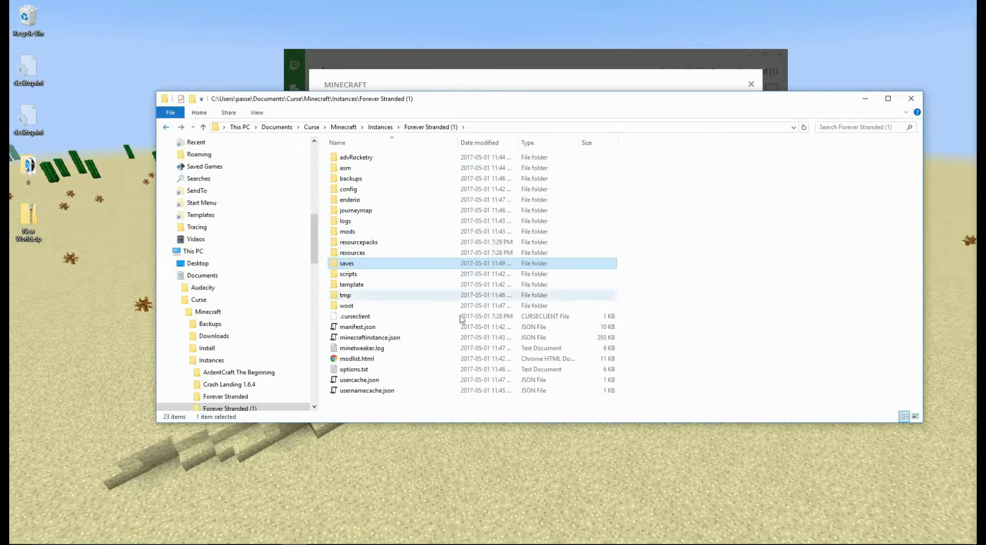
double_click(353, 212)
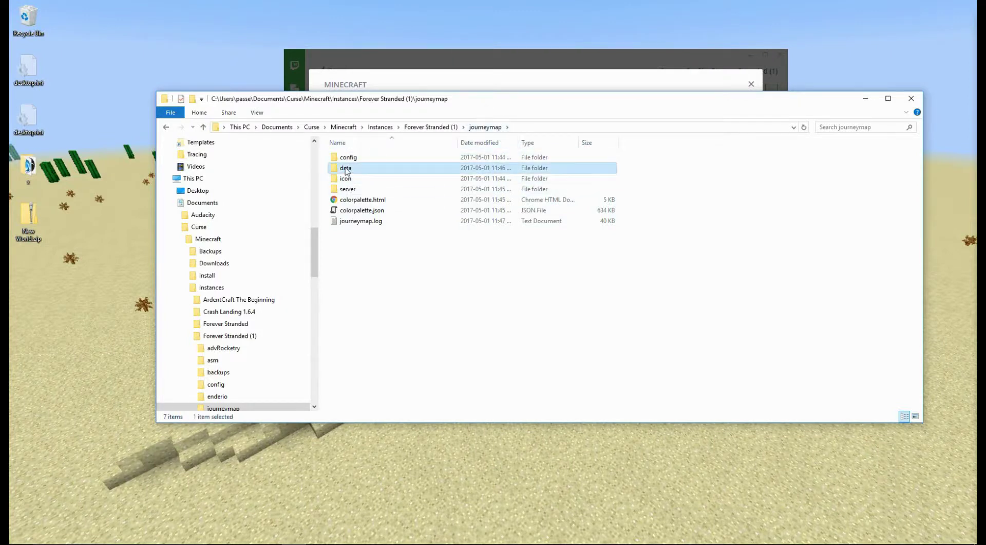
double_click(345, 168)
click(346, 160)
double_click(344, 159)
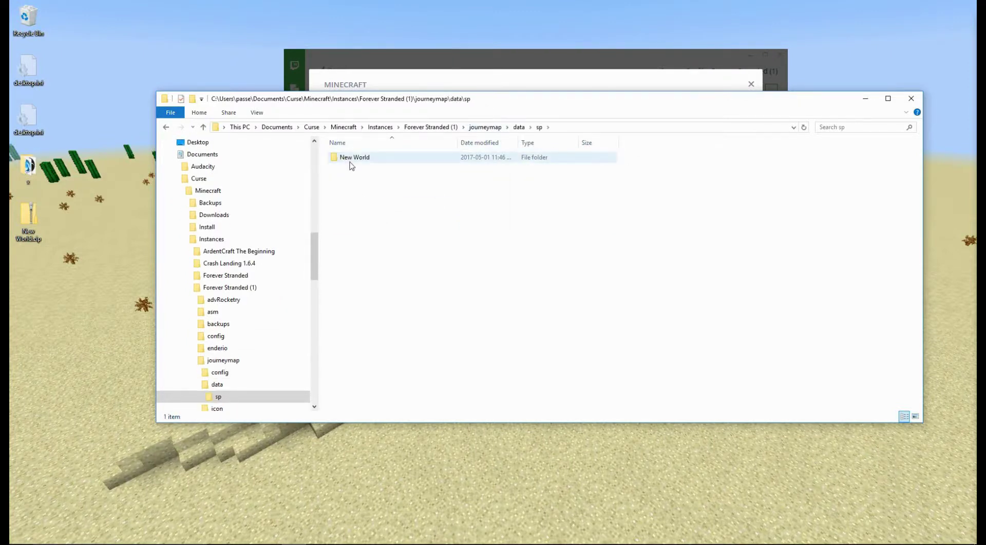
click(350, 160)
- Zip the JourneyMap New World folder and rename it New World Journeymap.zip
right_click(349, 163)
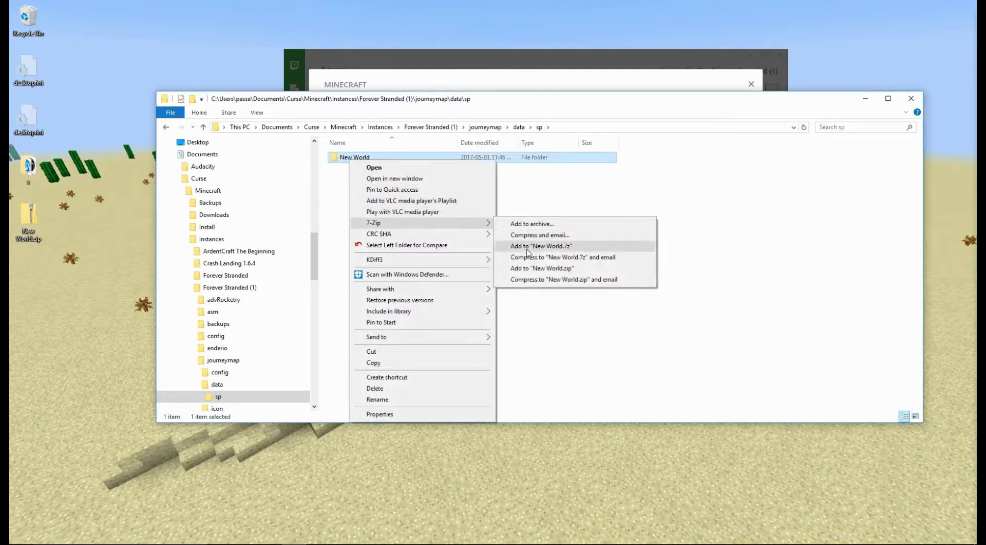
click(541, 268)
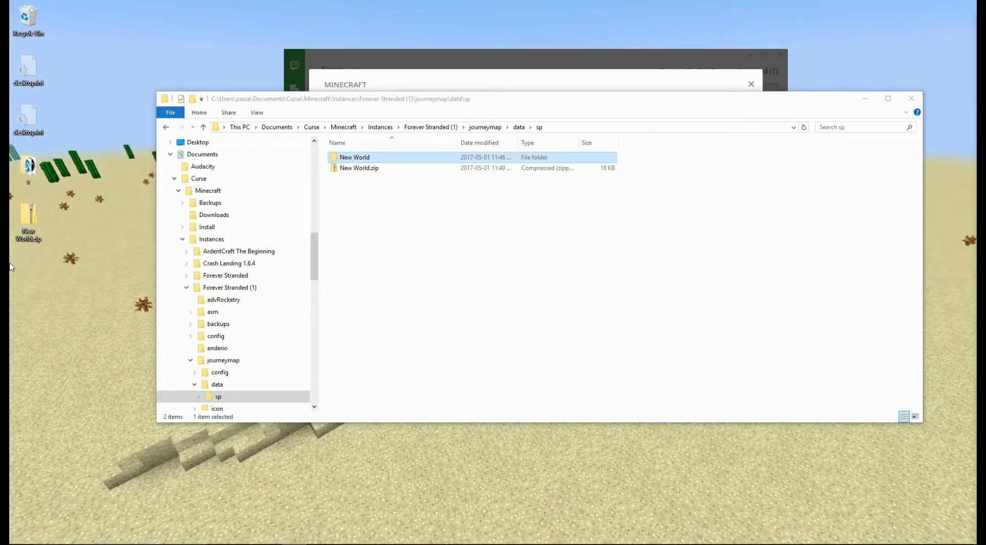
click(350, 168)
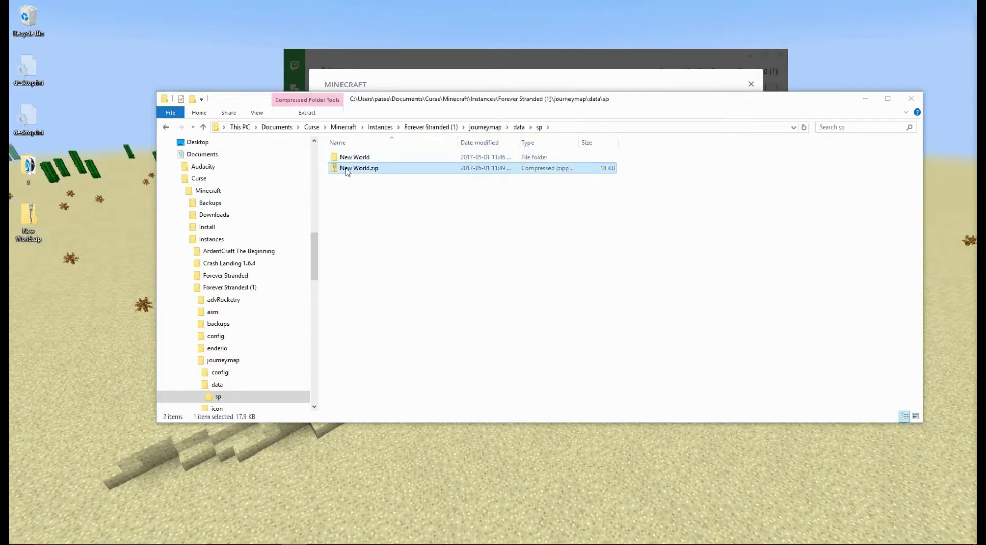
key(F2)
key(Right)
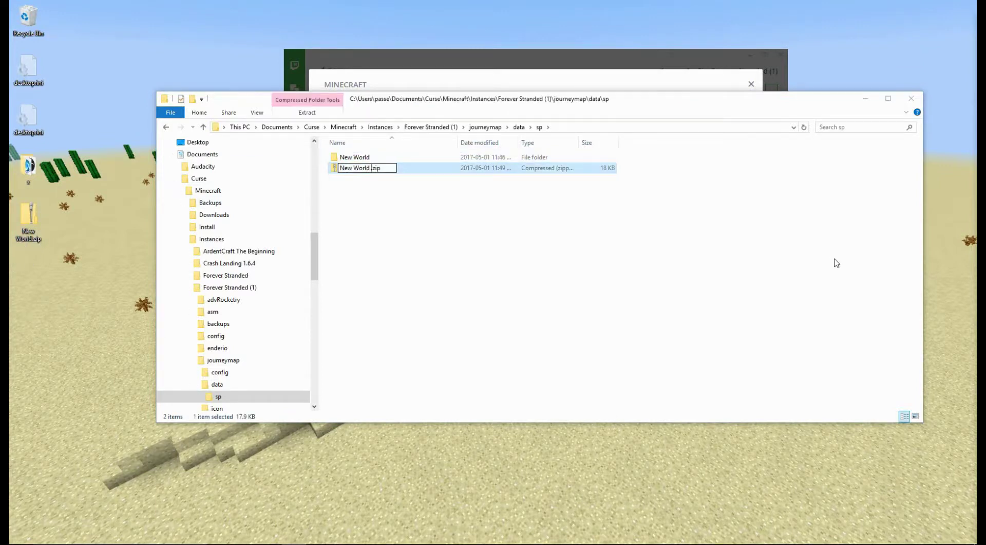
text(Journeymap)
key(Return)
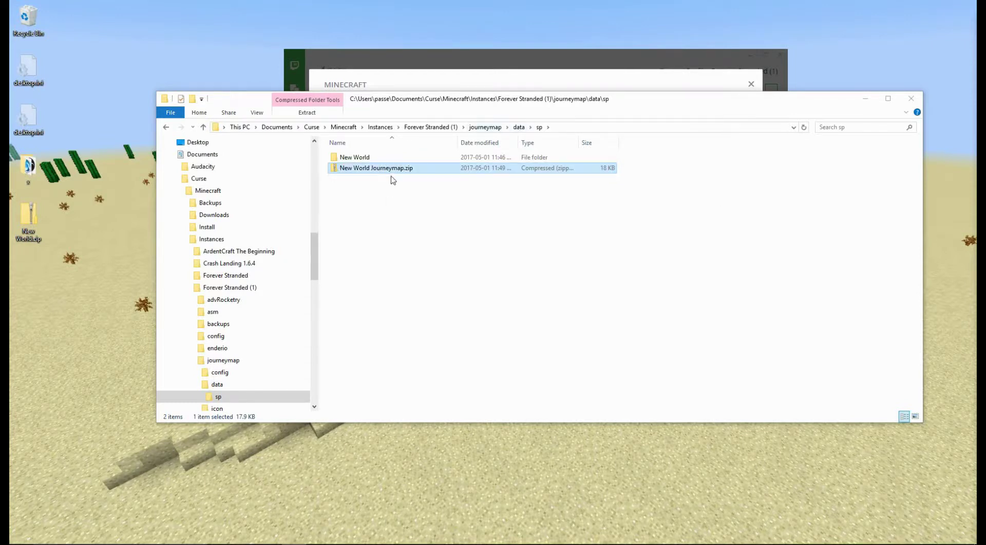
- Move New World Journeymap.zip onto the desktop beside New World.zip
drag(392, 175, 19, 260)
click(52, 314)
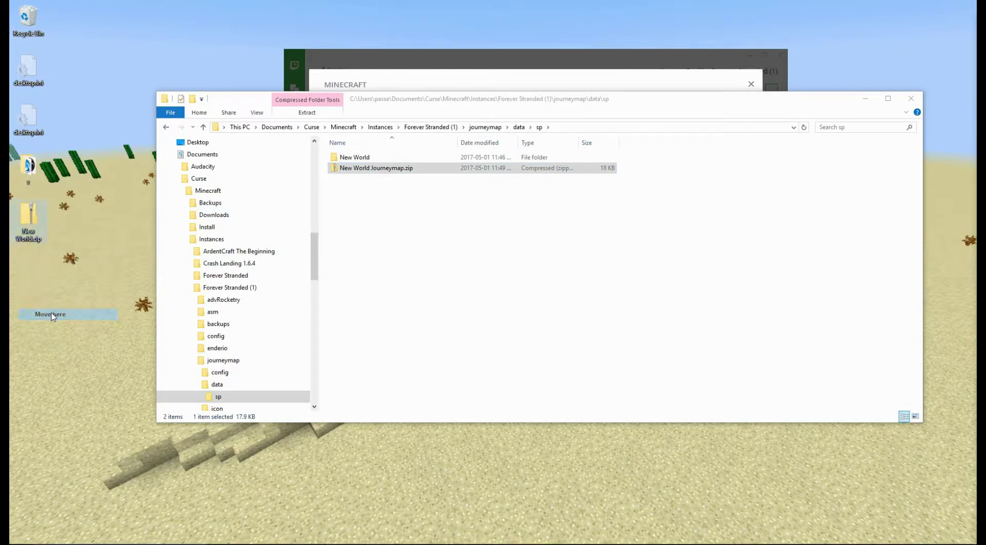
click(446, 194)
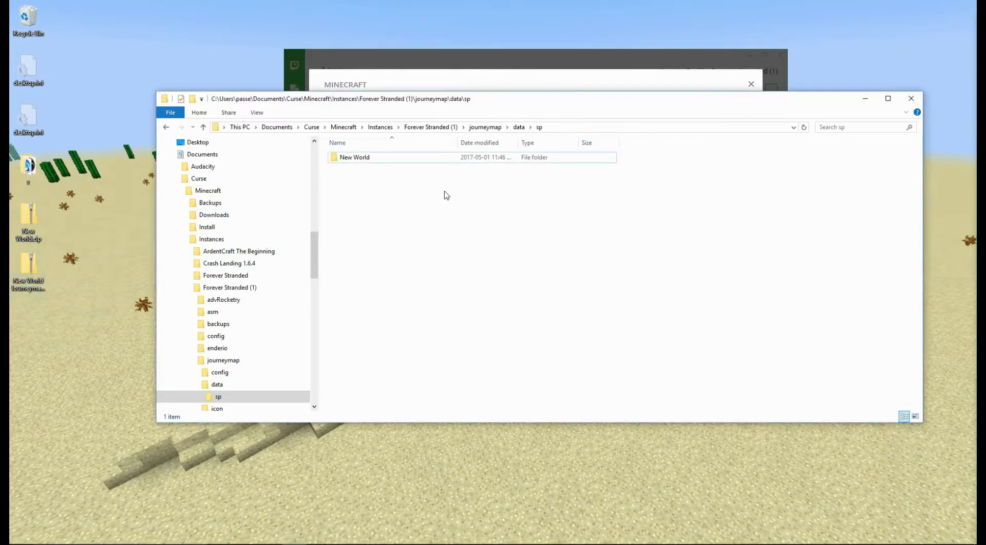
- Inspect the backup zip in Forever Stranded (1)\backups\New World, then show the Instances folder
click(234, 289)
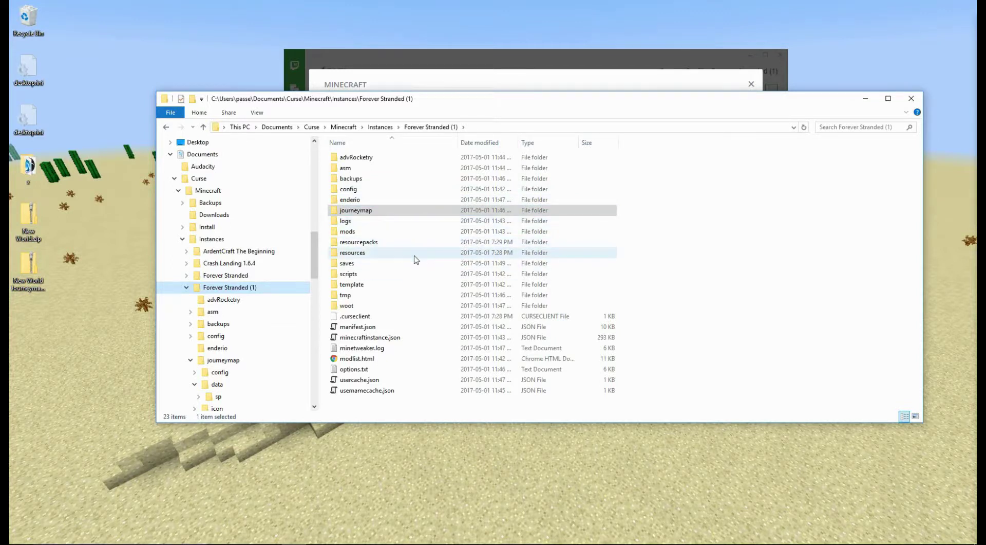
double_click(350, 179)
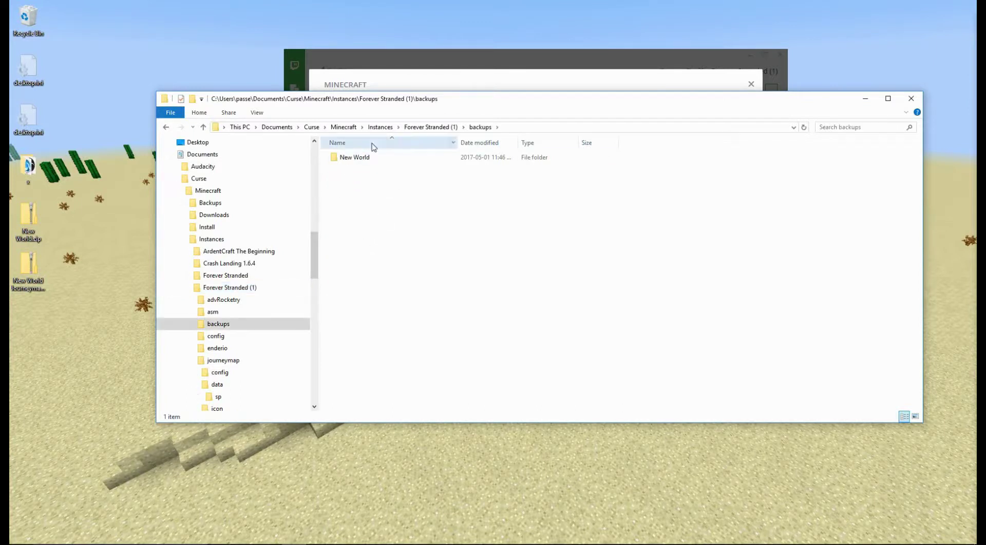
click(356, 162)
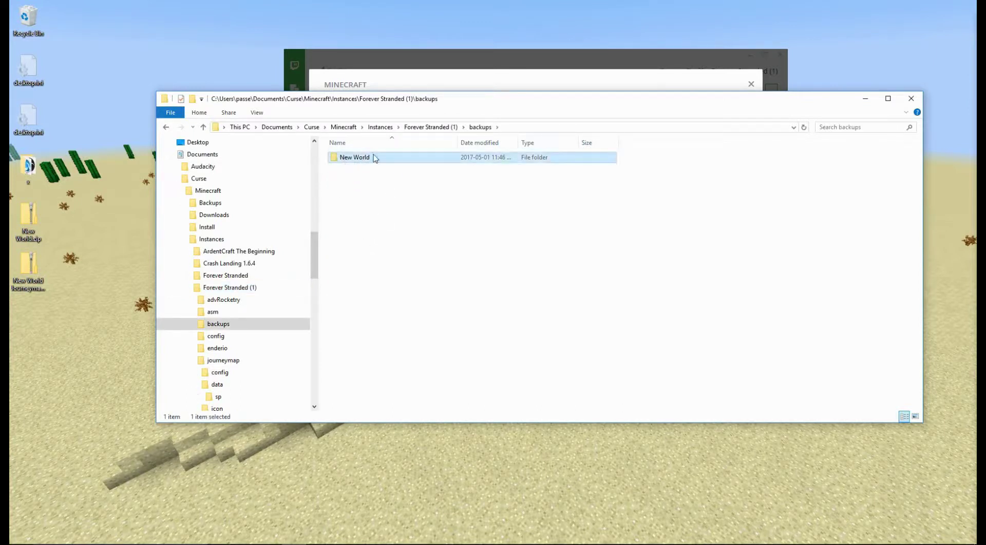
double_click(339, 160)
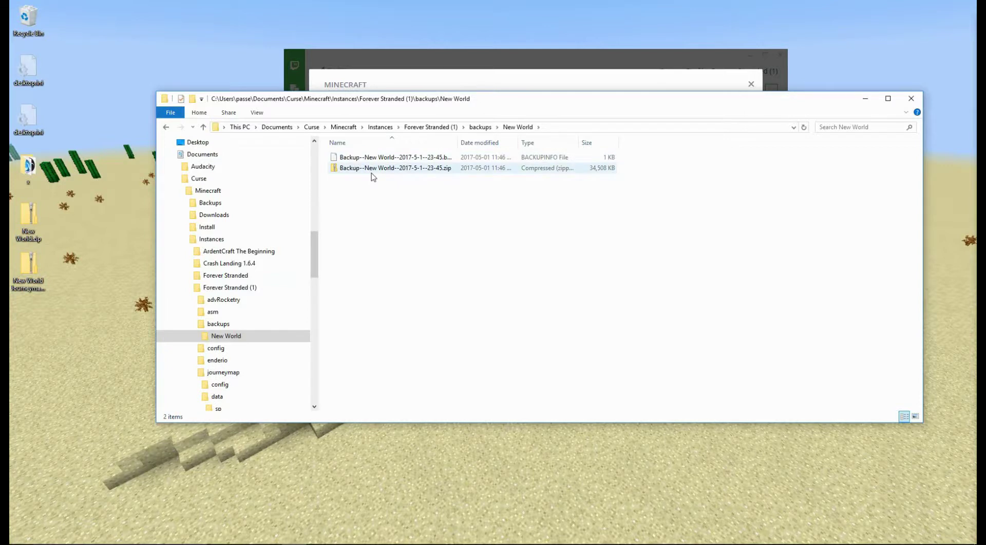
click(372, 171)
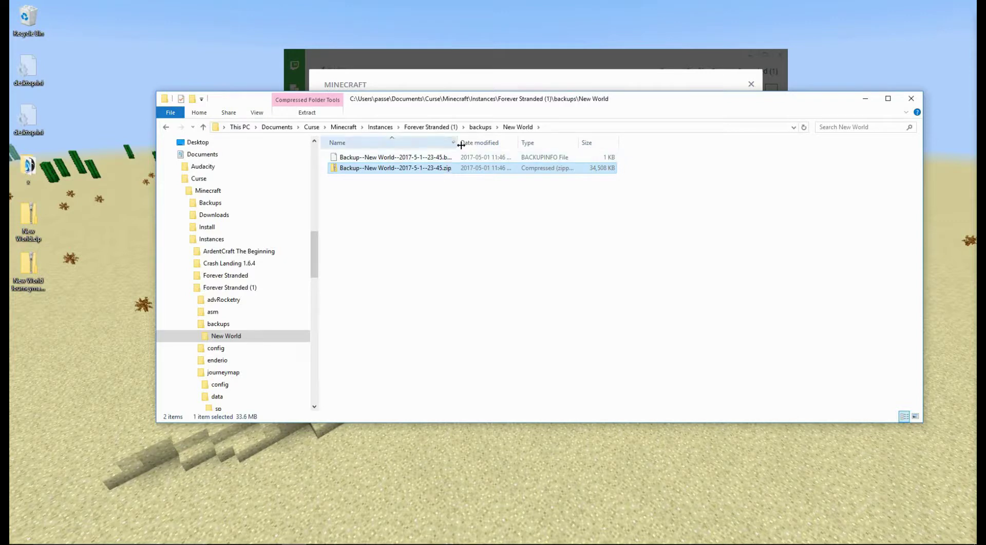
drag(458, 142, 487, 146)
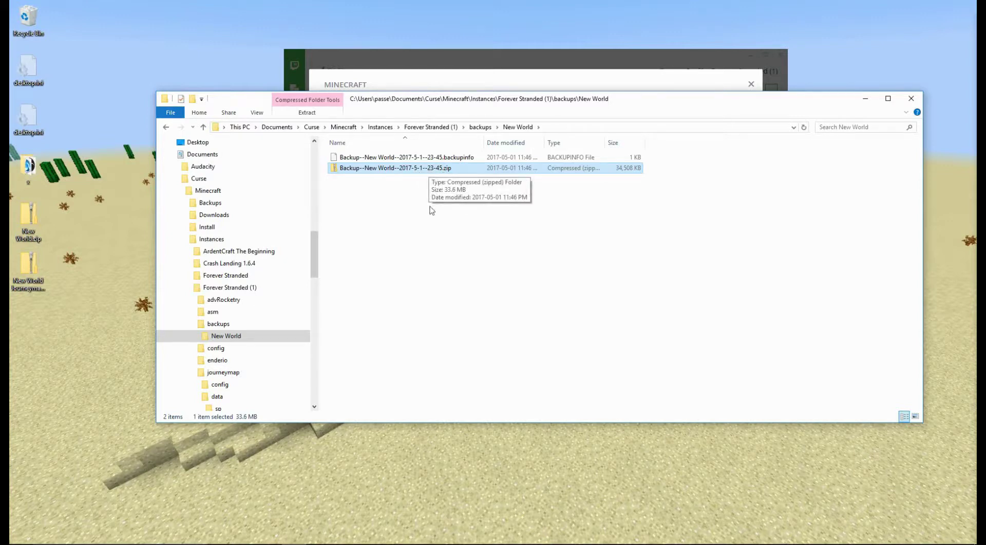
click(391, 202)
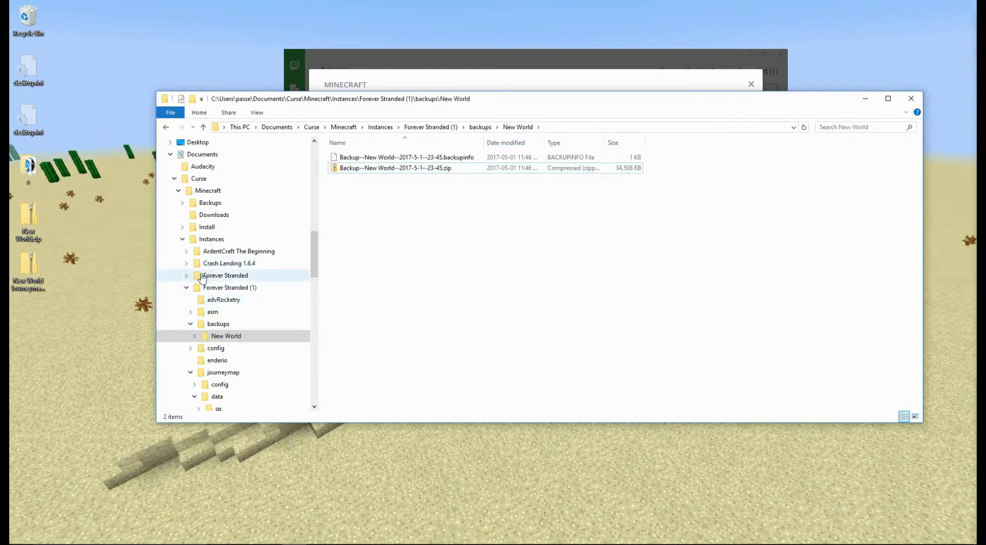
click(202, 244)
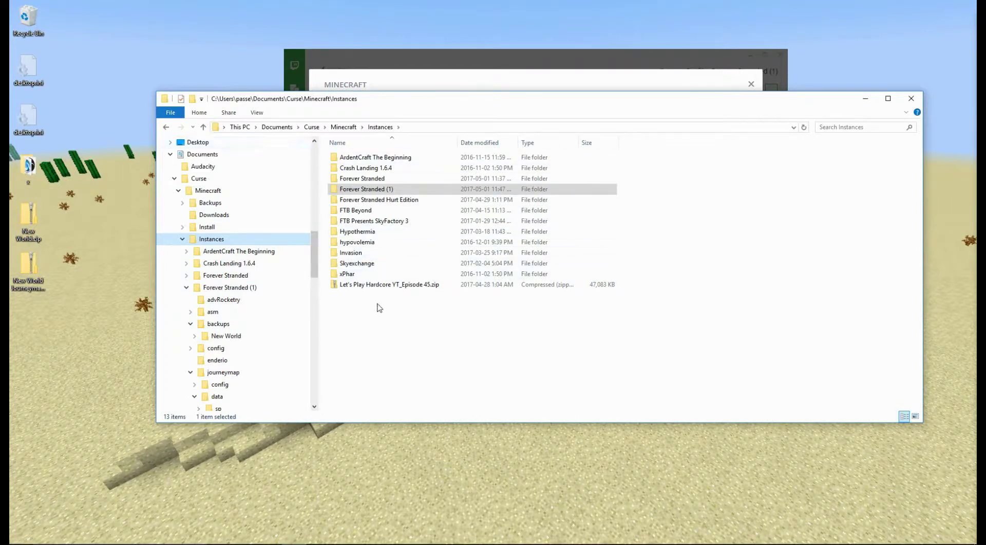
- Open the Forever Stranded saves folder and look over its existing worlds
click(364, 179)
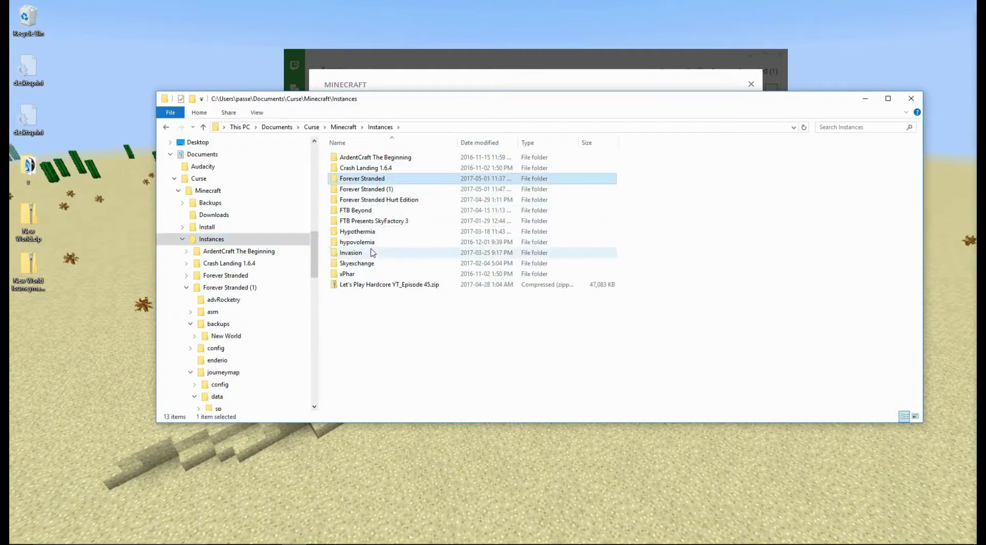
double_click(366, 180)
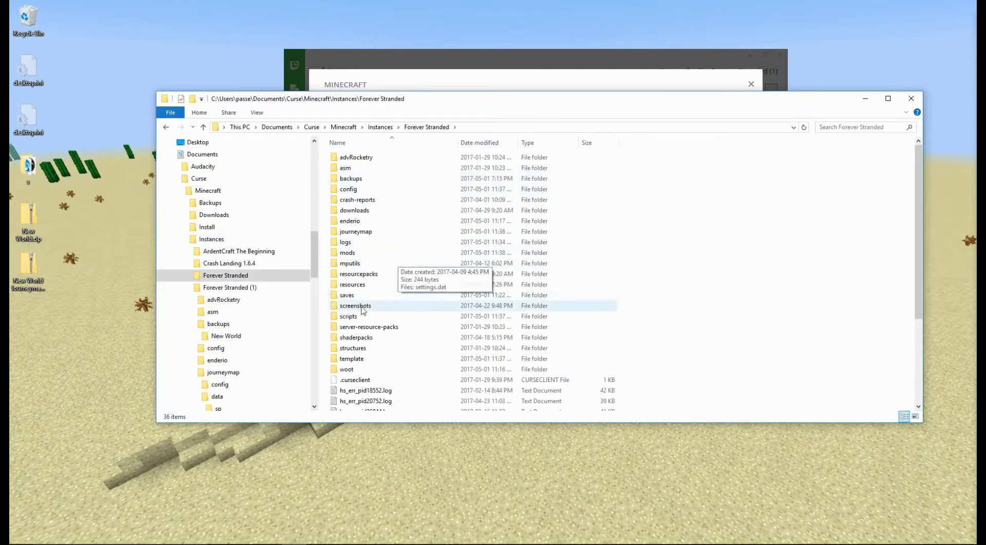
double_click(349, 296)
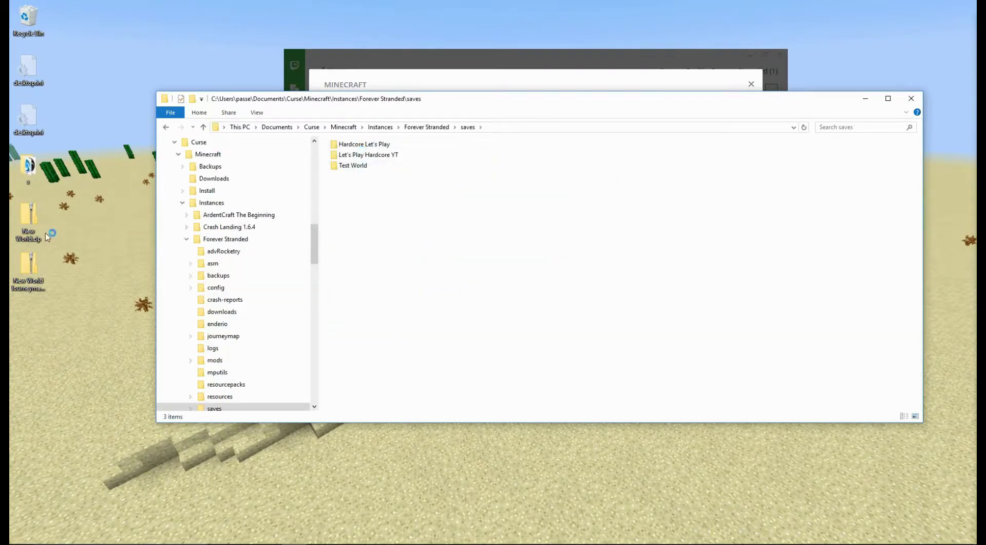
click(373, 144)
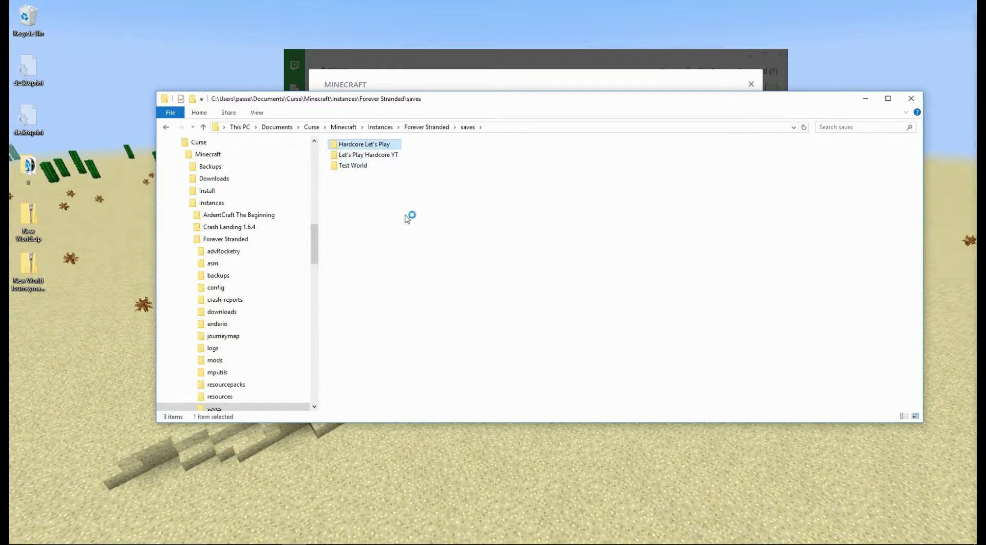
click(385, 157)
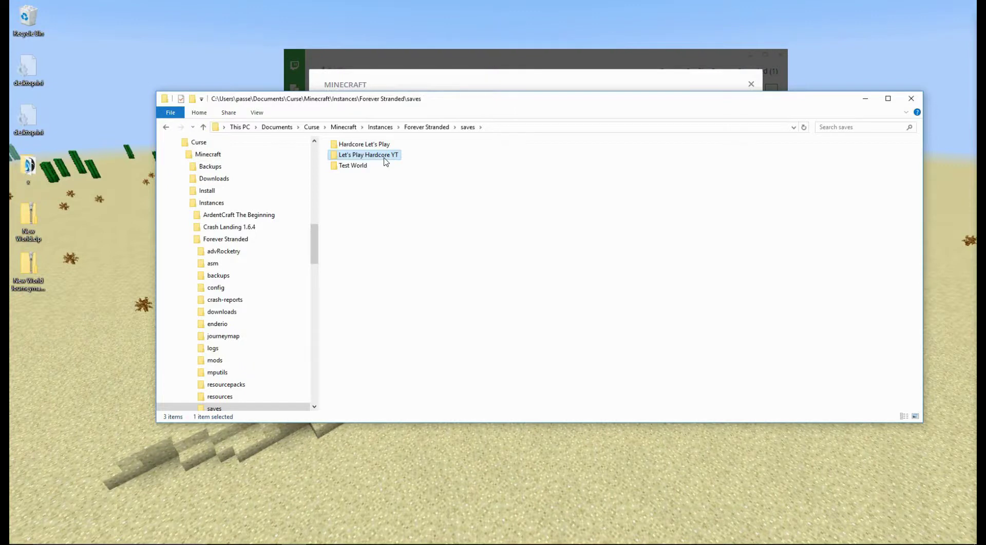
click(363, 167)
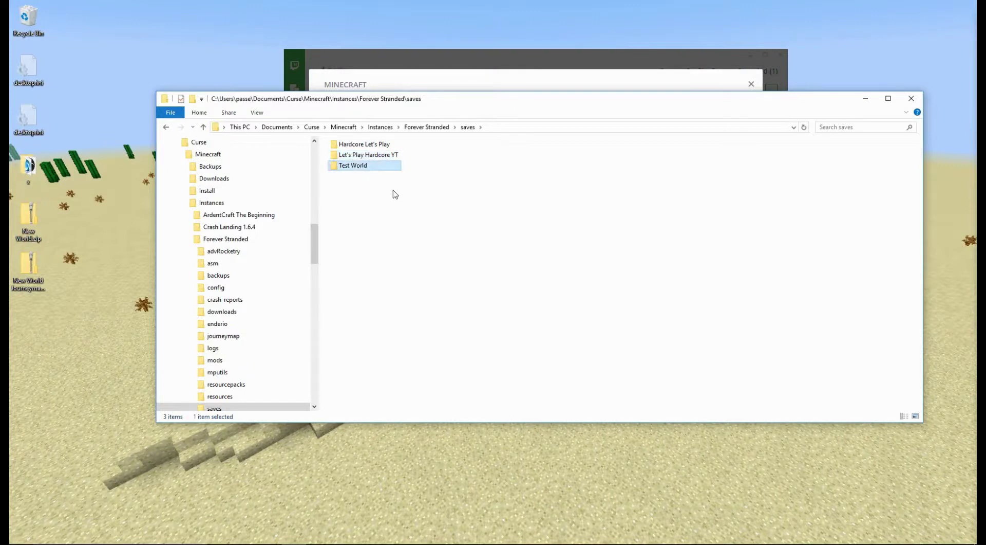
- Copy New World.zip from the desktop into saves and extract it directly there, without an extra subfolder
drag(17, 212, 347, 218)
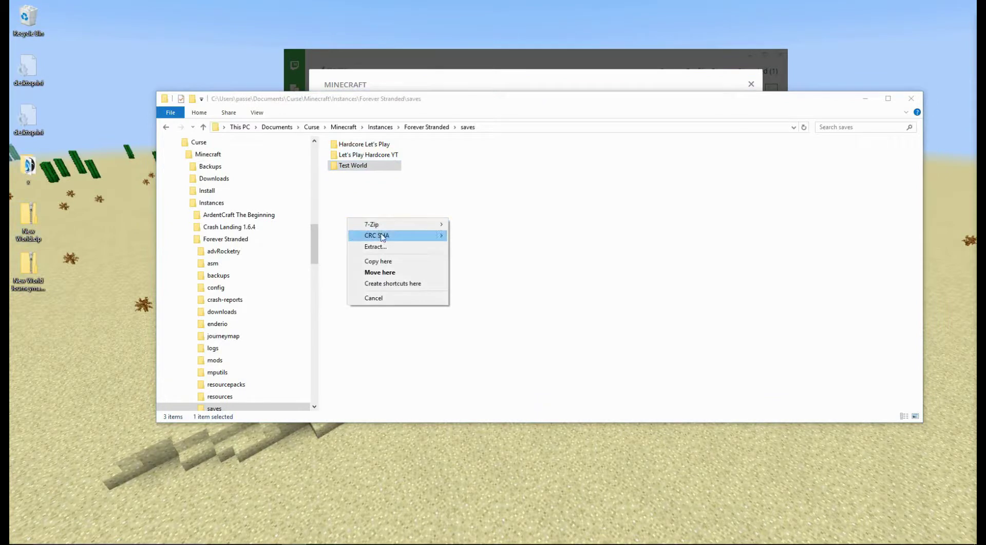
click(394, 264)
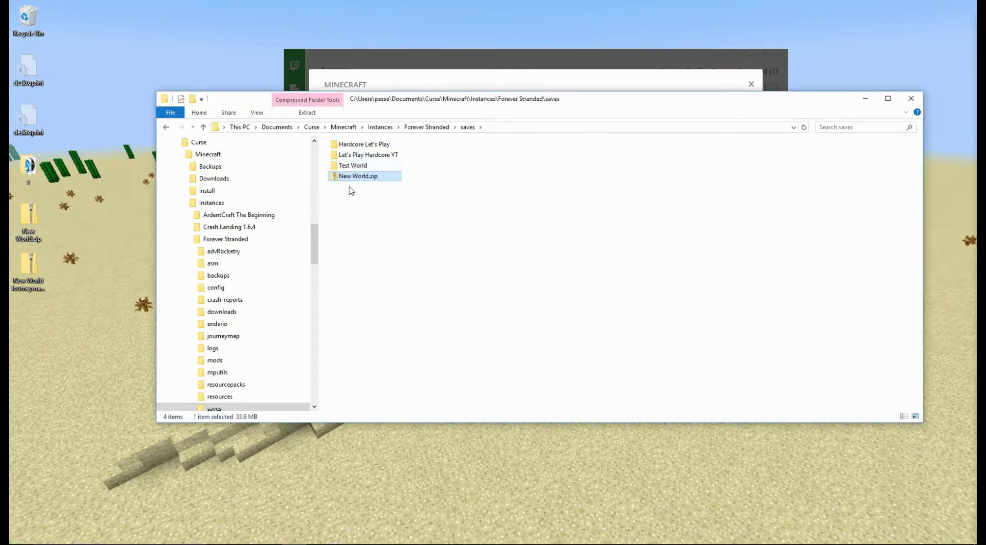
right_click(349, 178)
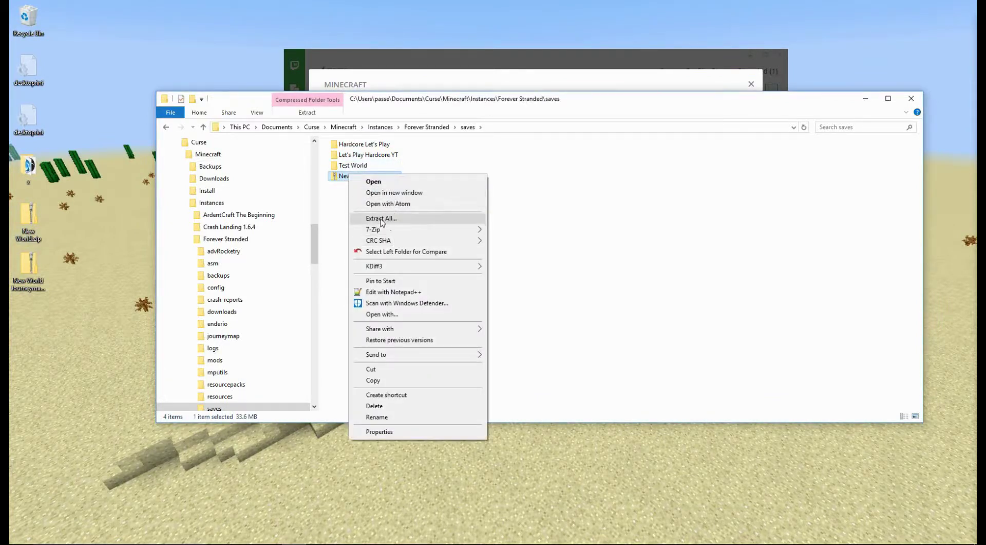
click(380, 219)
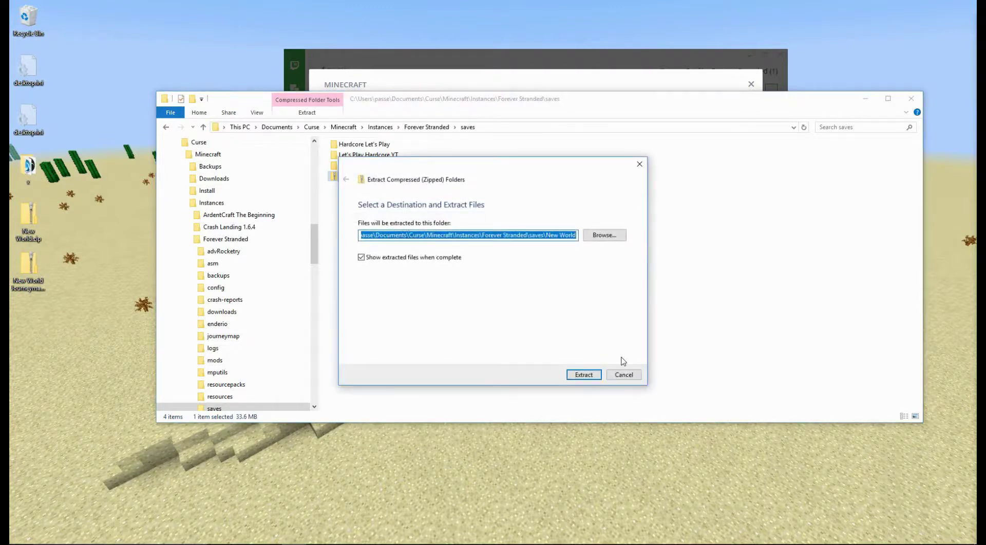
key(End)
key(ctrl+shift+Left)
key(ctrl+shift+Left)
key(BackSpace)
key(Return)
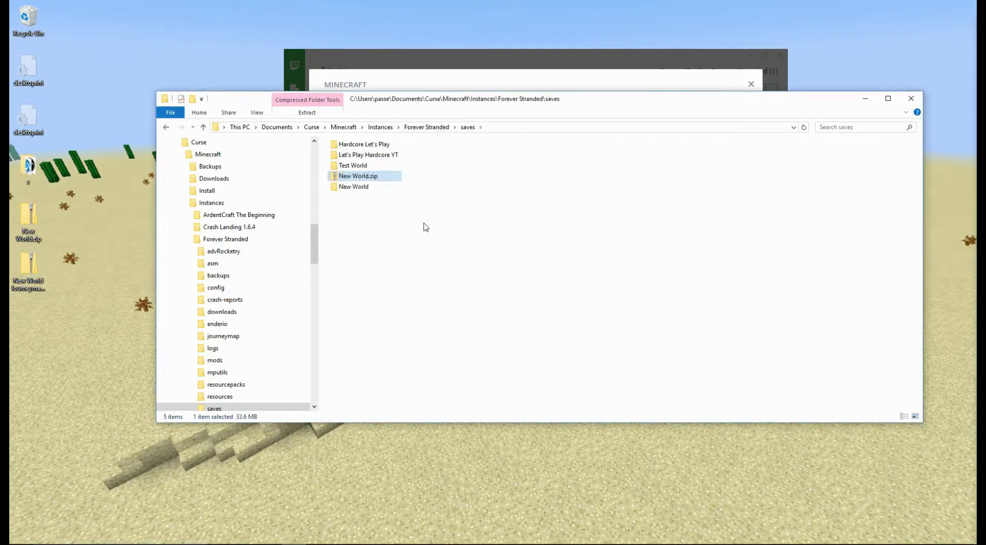
- Check the extracted New World folder and delete the leftover New World.zip
click(362, 187)
click(361, 177)
key(Delete)
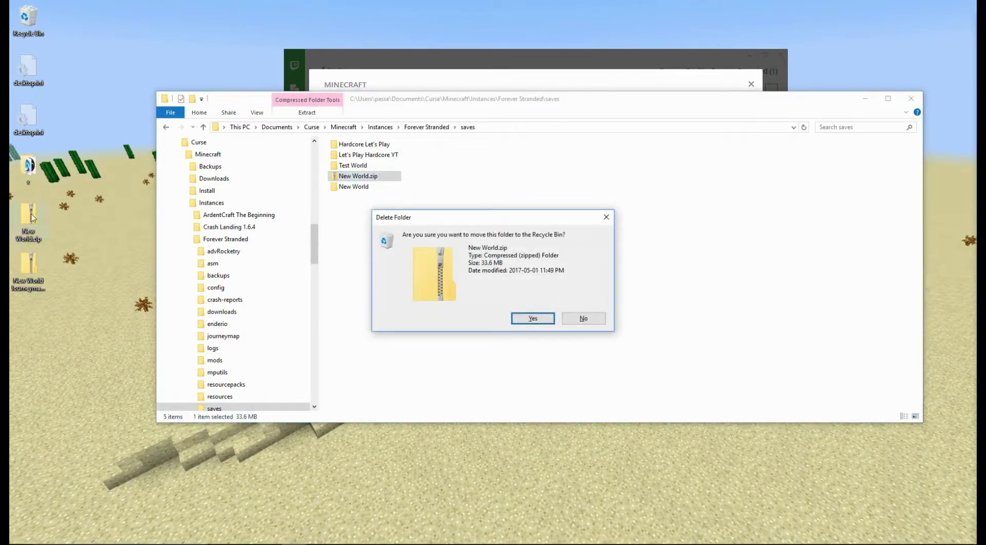
click(546, 321)
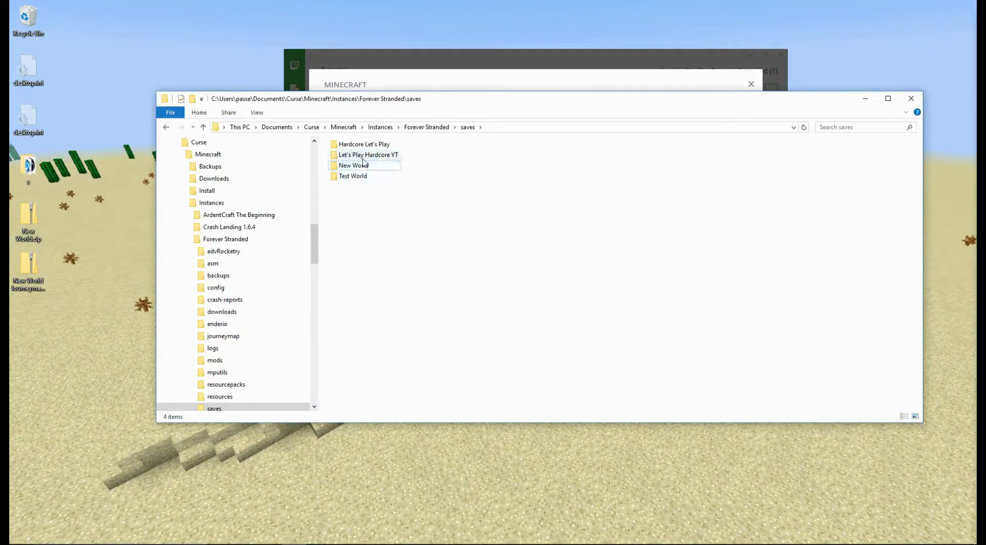
click(472, 90)
- Compare both Forever Stranded profiles in the modpack grid and play the 1.8.9.1 one
click(533, 344)
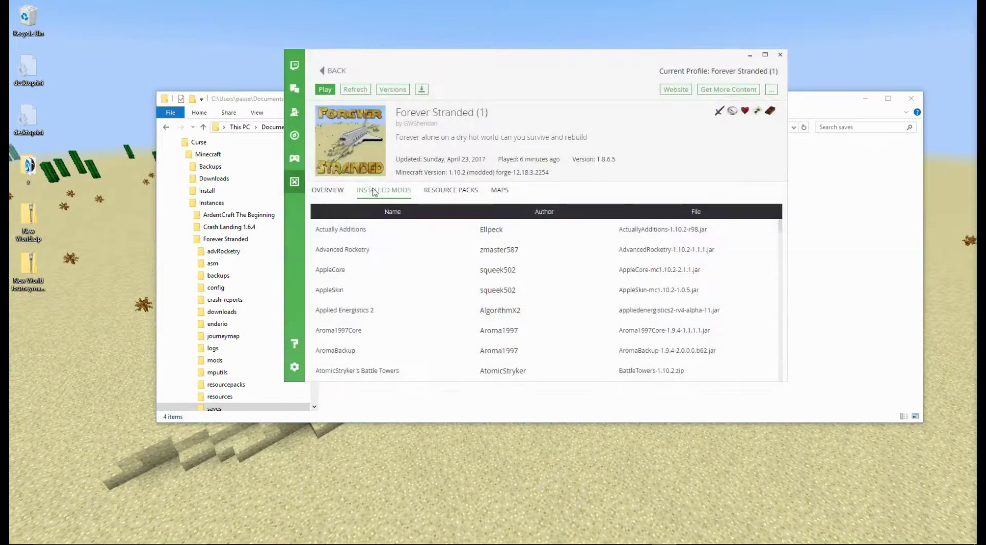
click(331, 72)
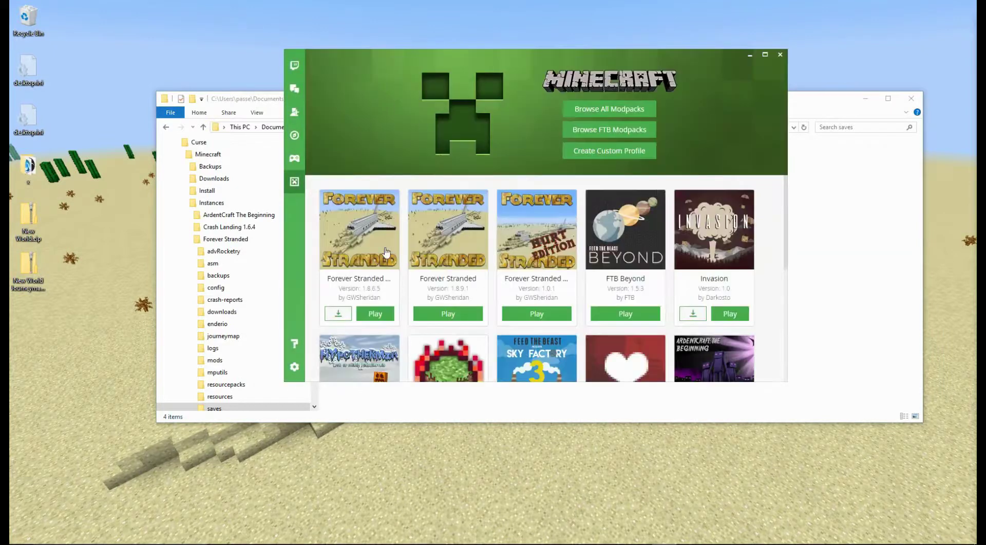
click(365, 239)
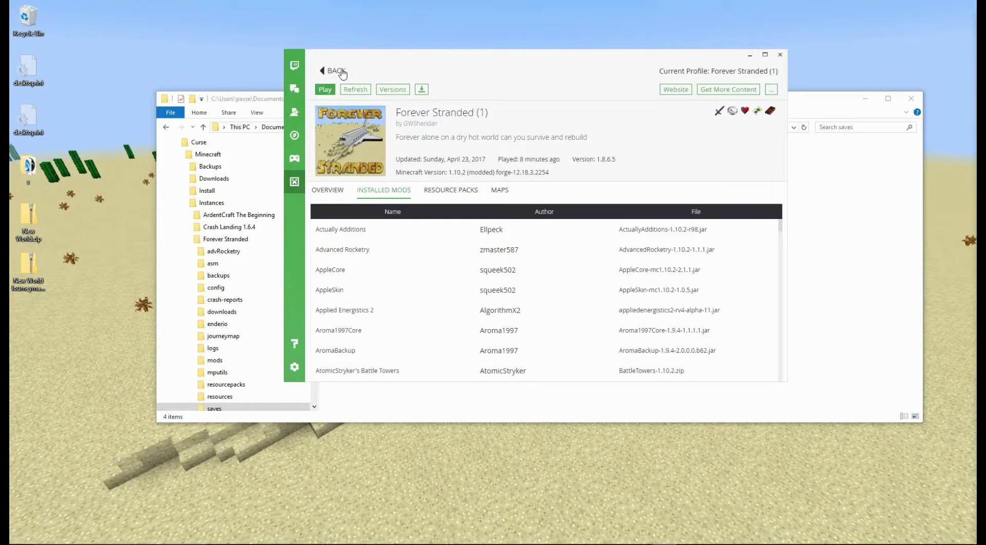
click(339, 72)
click(439, 237)
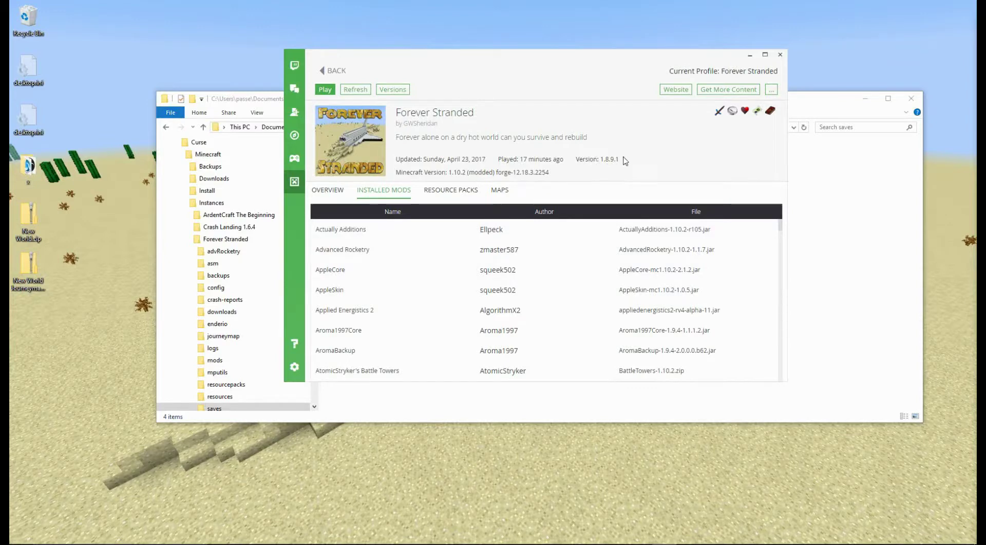
click(325, 90)
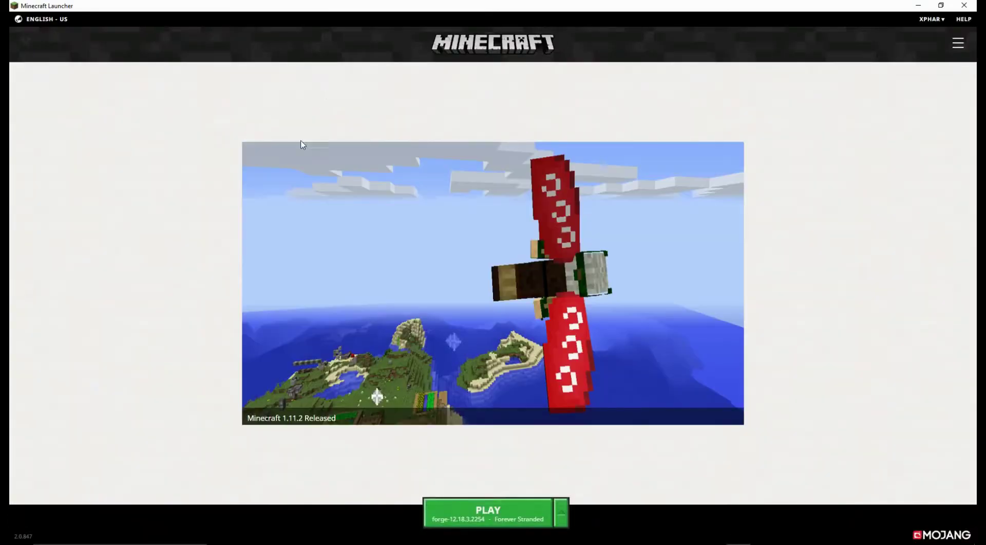
- Play the forge-12.18.3.2254 Forever Stranded profile from the Minecraft Launcher
click(504, 513)
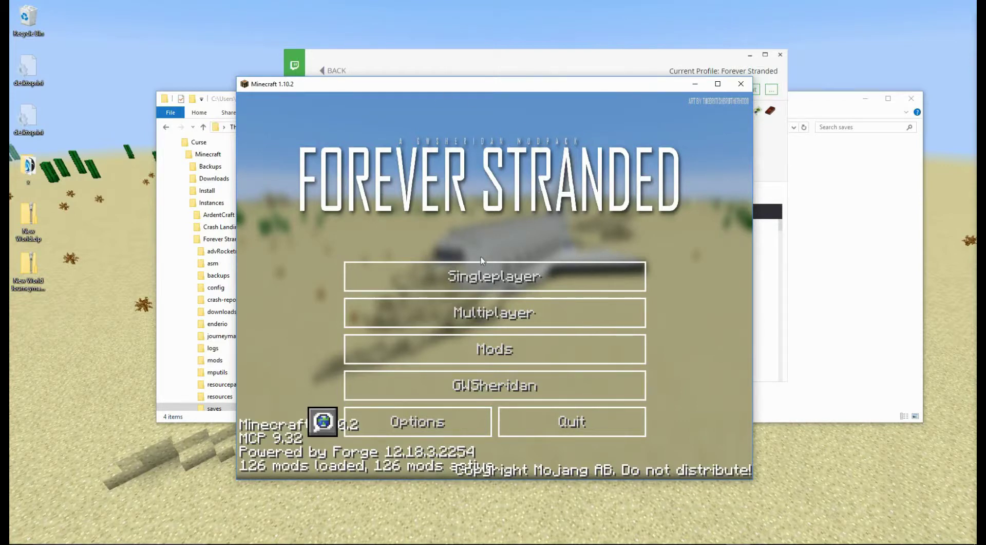
- Select the New World save under Singleplayer and play it
click(496, 277)
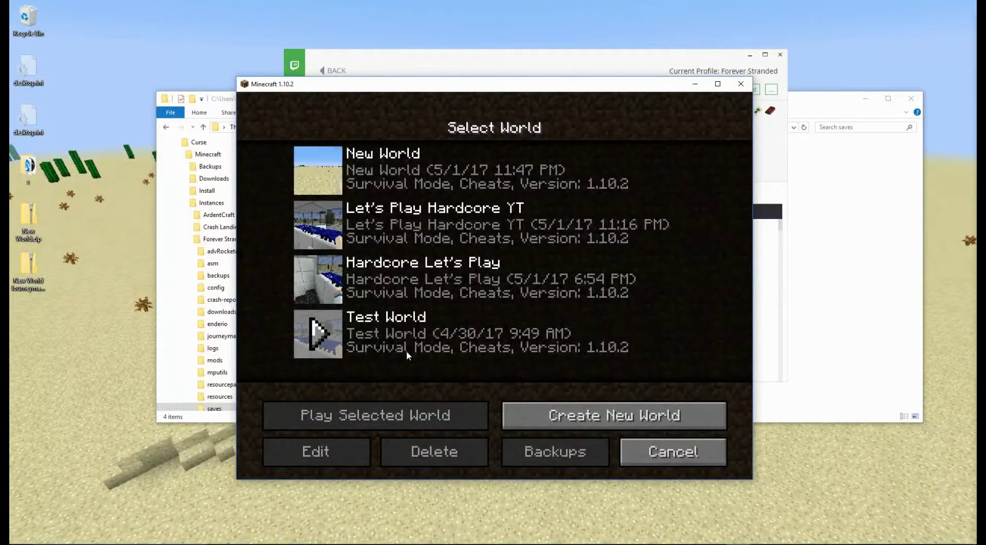
click(378, 166)
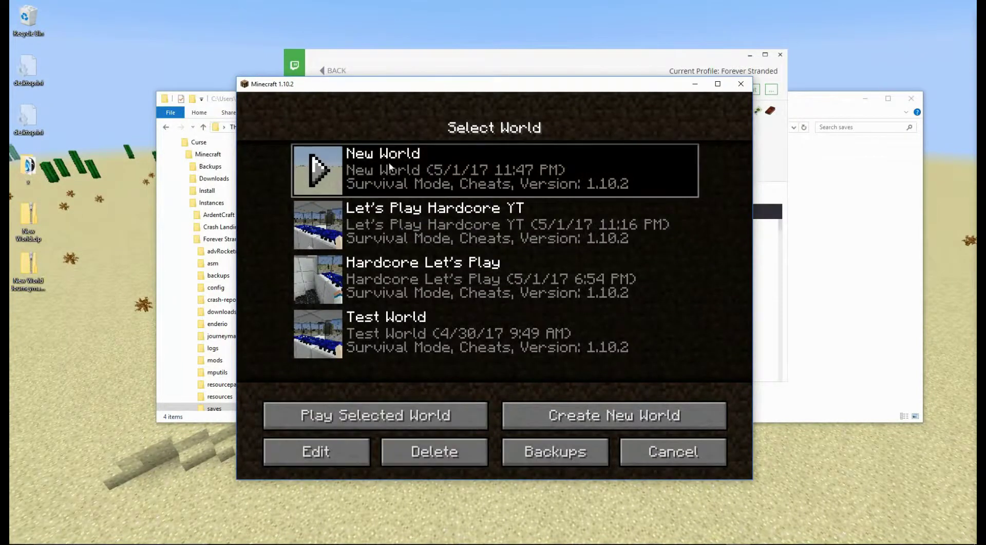
click(383, 414)
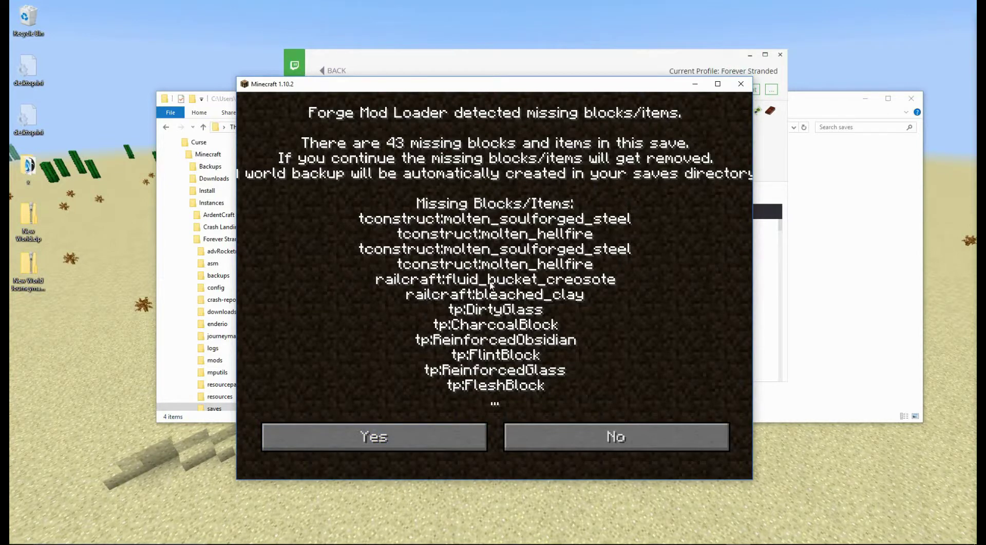
- Accept the missing blocks warning, view the JourneyMap map, then save and quit to title
click(441, 446)
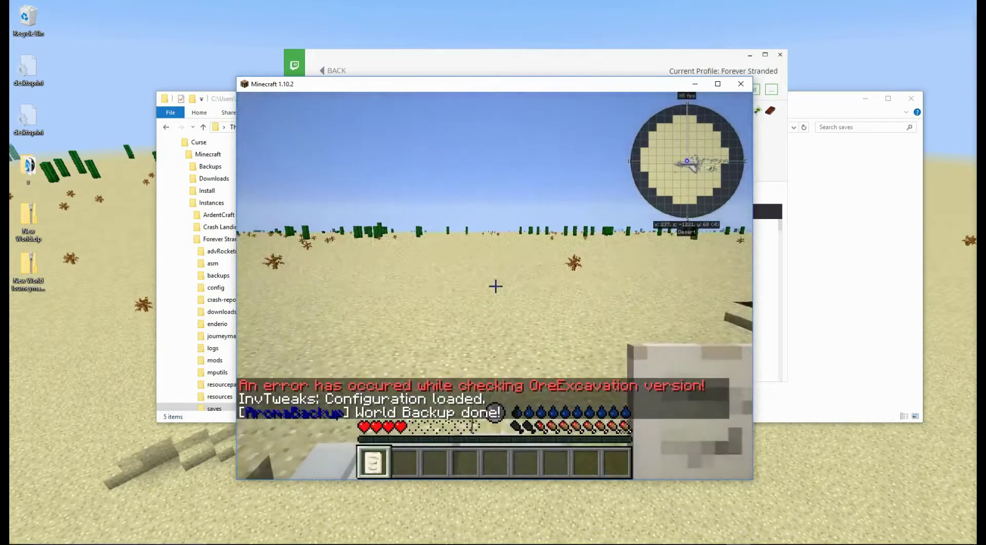
key(j)
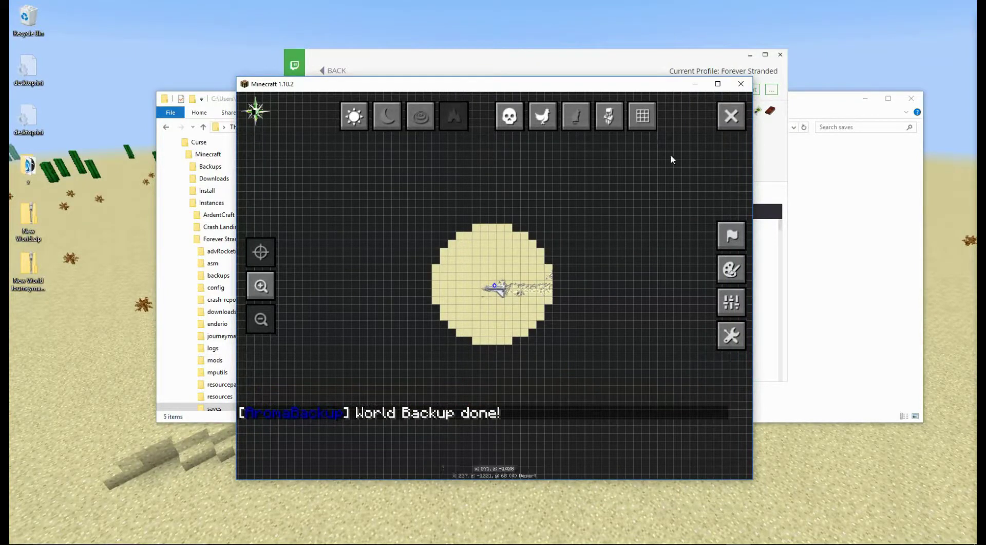
click(732, 117)
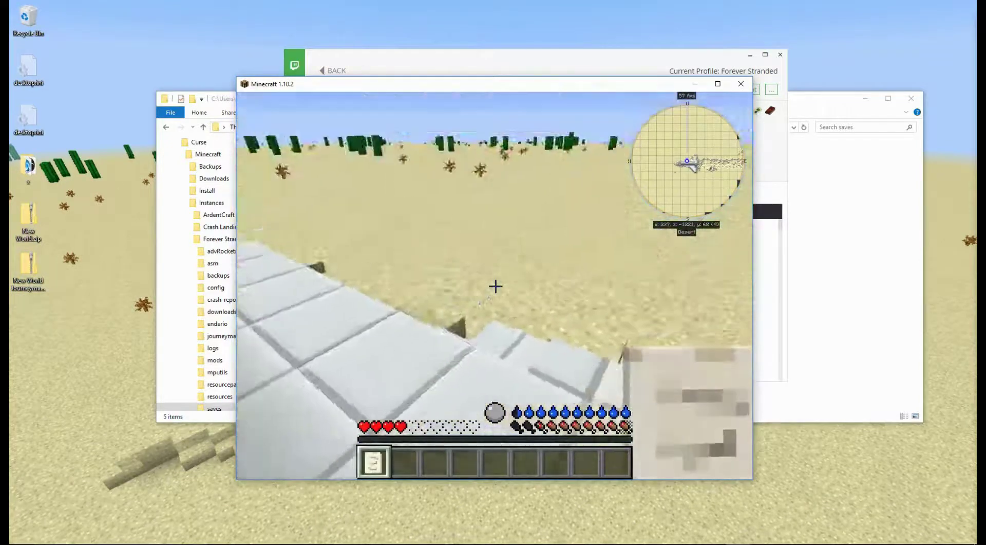
key(Escape)
click(491, 355)
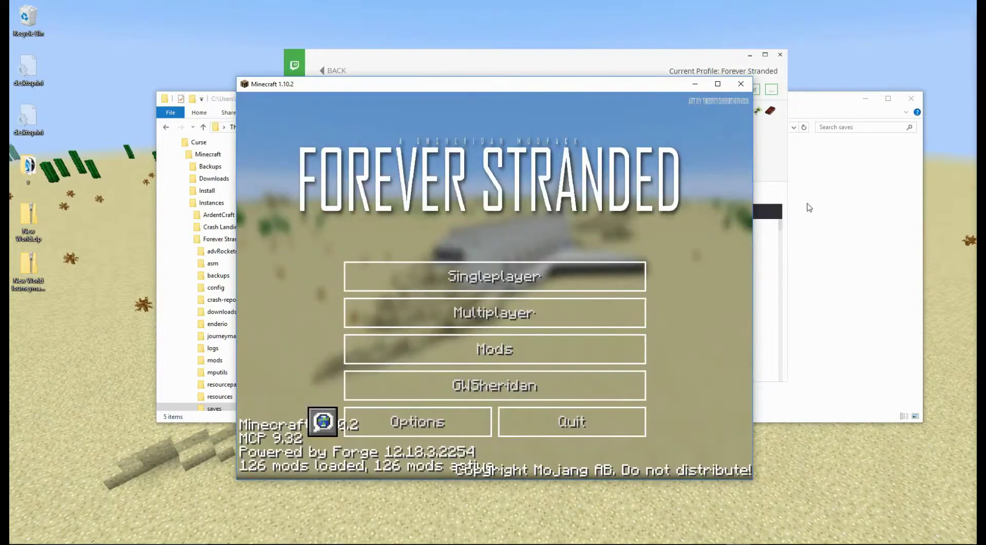
click(807, 204)
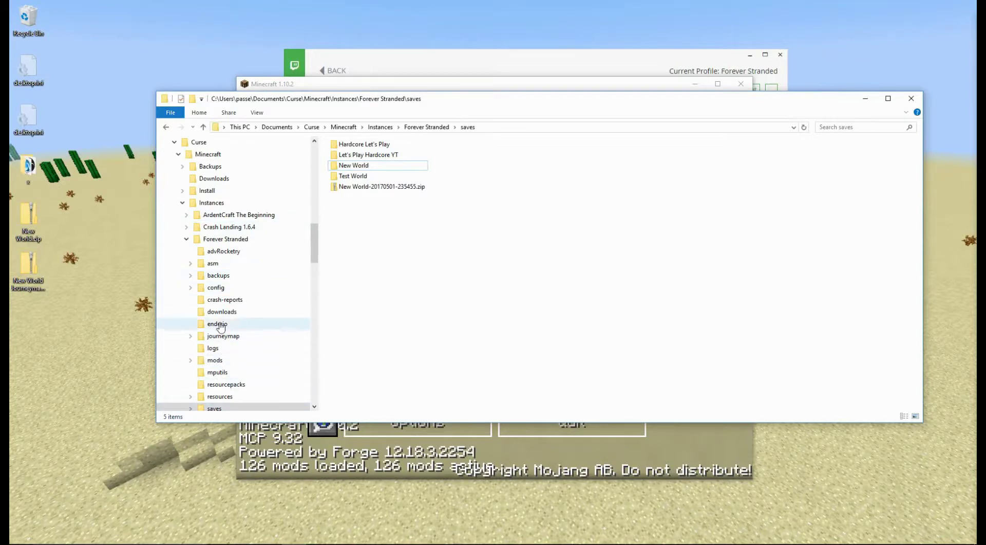
- Go to journeymap\data\sp and delete the existing New World map folder
click(225, 338)
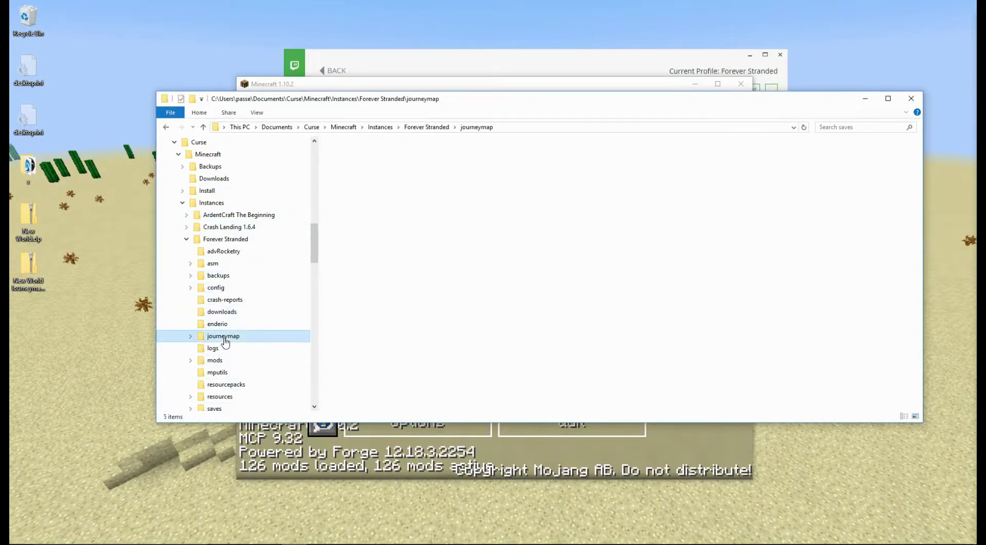
double_click(346, 169)
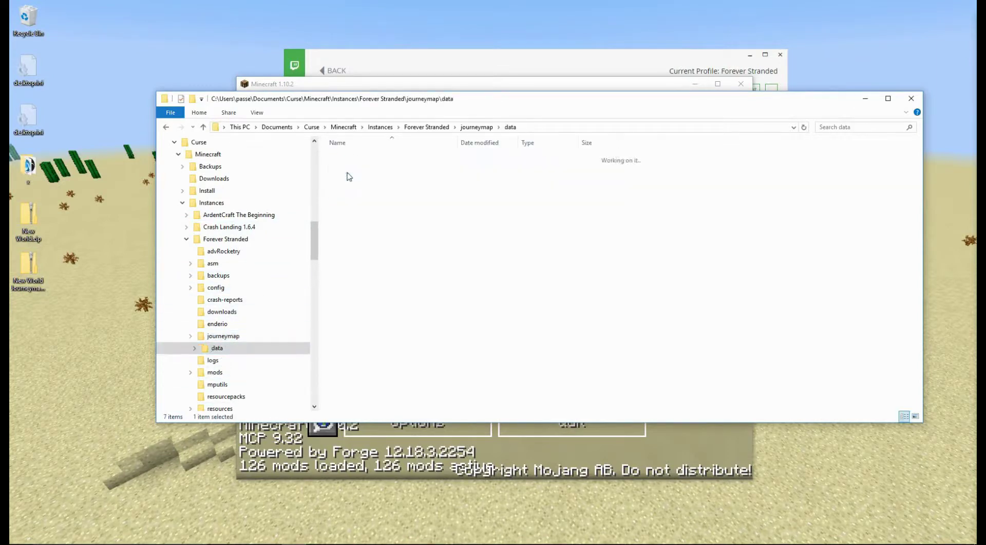
double_click(342, 160)
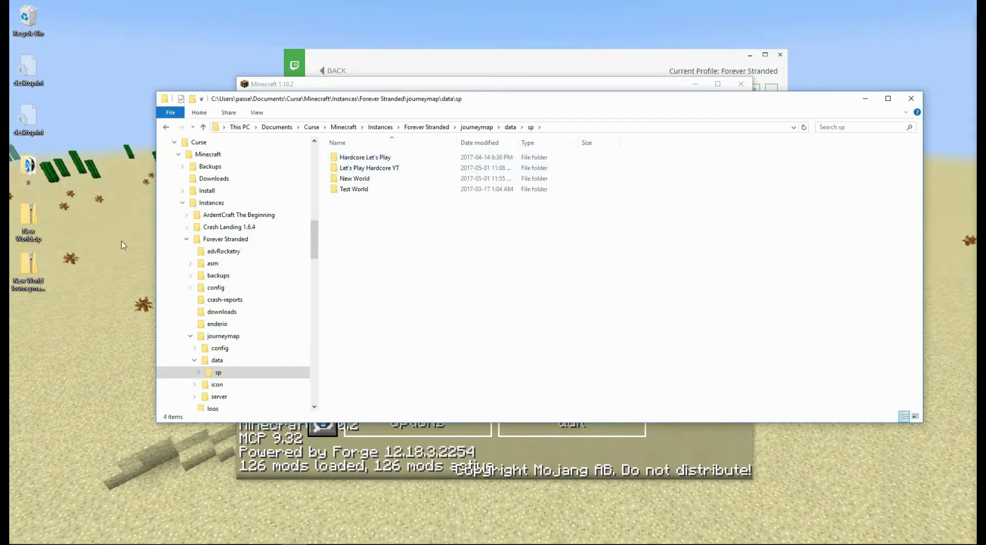
click(354, 178)
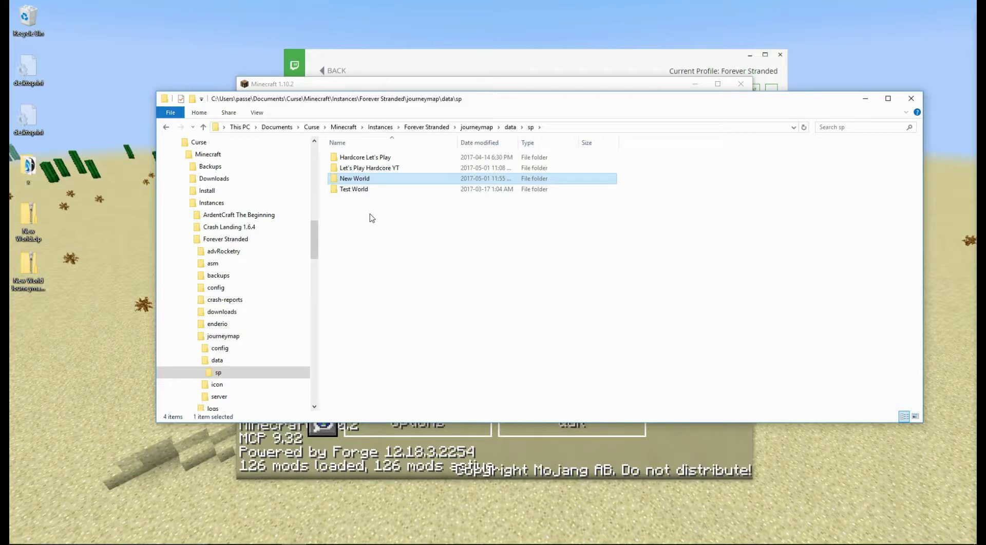
key(Delete)
key(Return)
- Move New World Journeymap.zip into sp, extract it there with 7-Zip, and delete the zip
drag(41, 266, 378, 282)
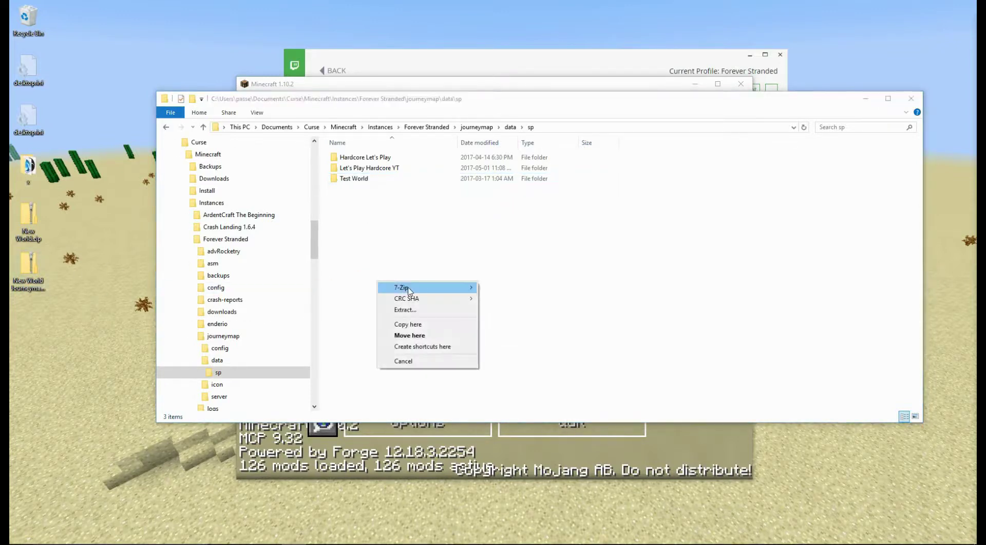
click(416, 335)
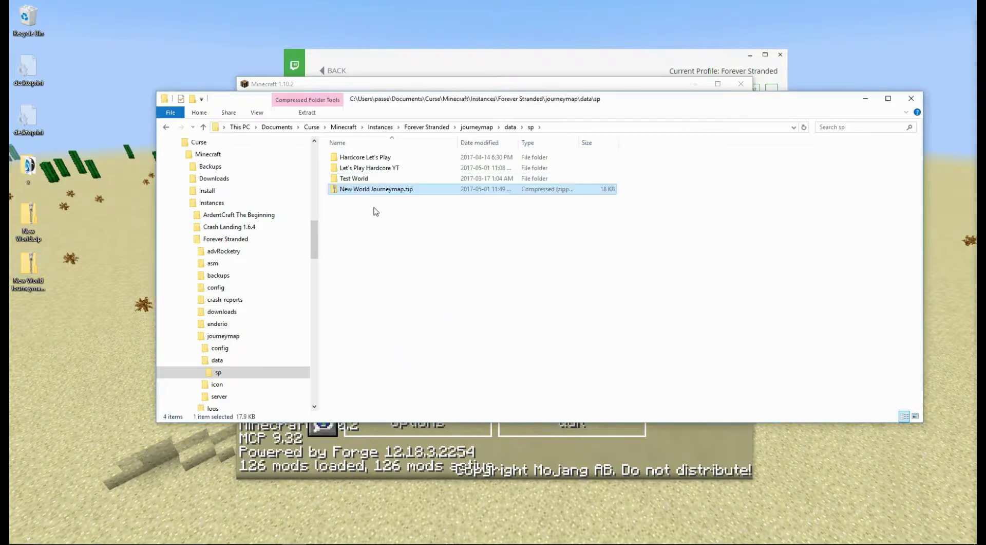
right_click(372, 193)
mouse_move(423, 248)
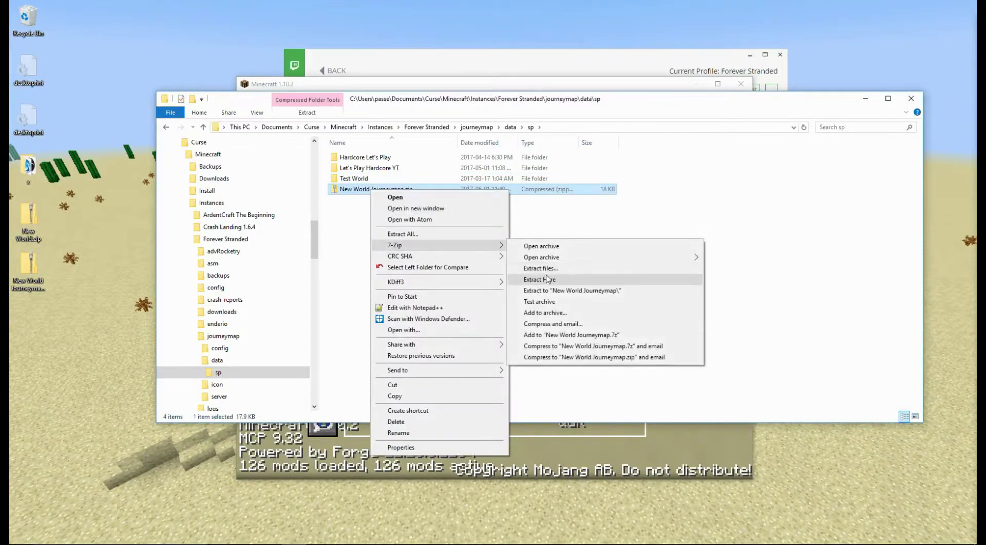
click(547, 280)
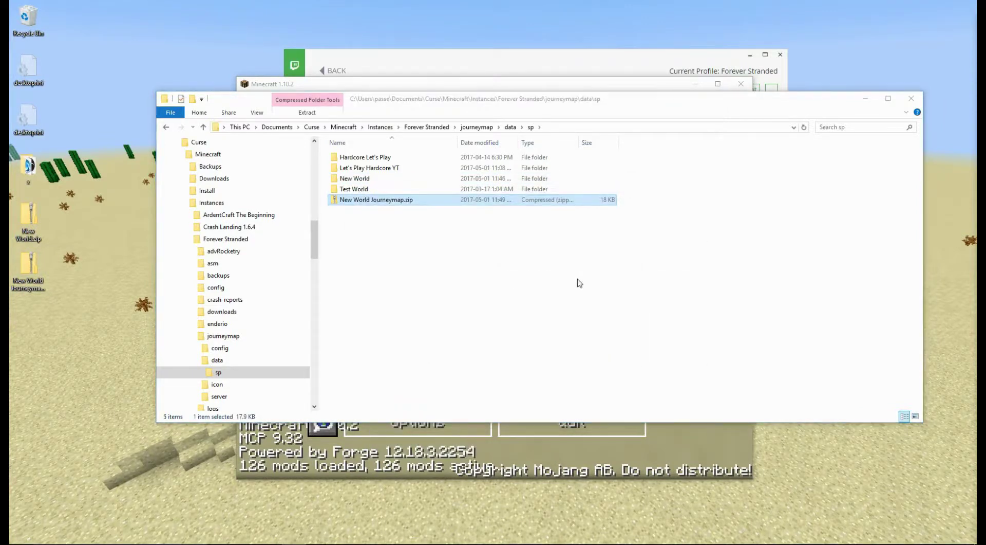
key(Delete)
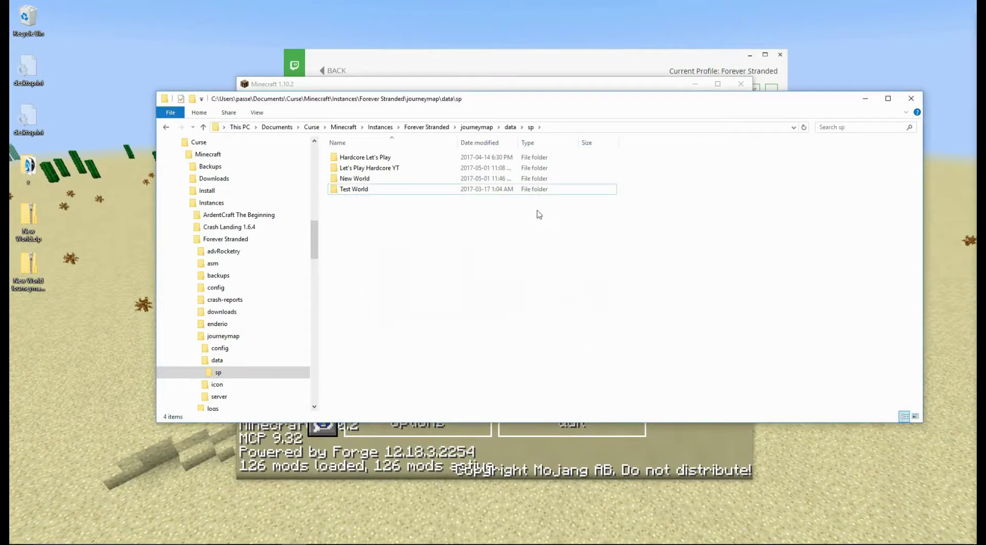
- Load New World and check the restored explored area on the JourneyMap map
click(687, 439)
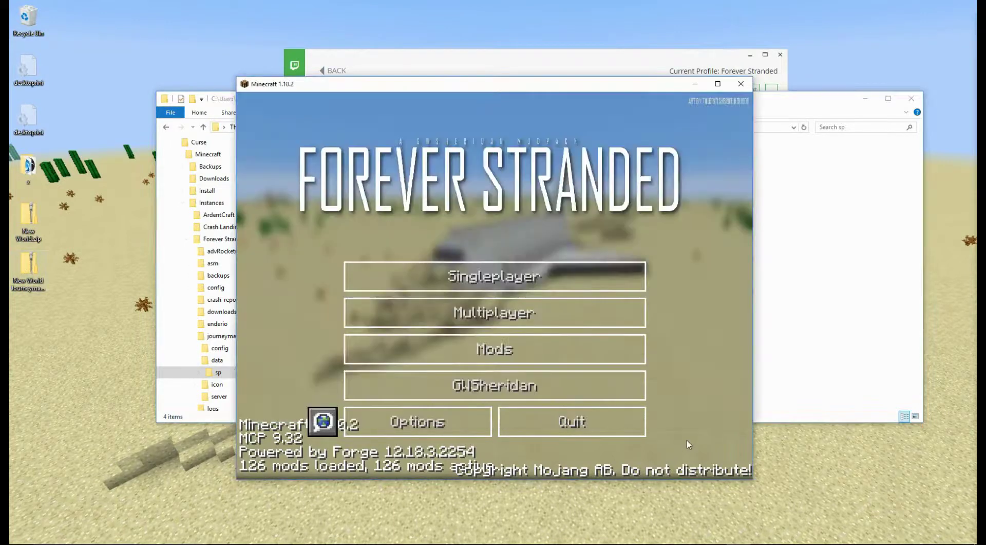
click(416, 275)
double_click(370, 167)
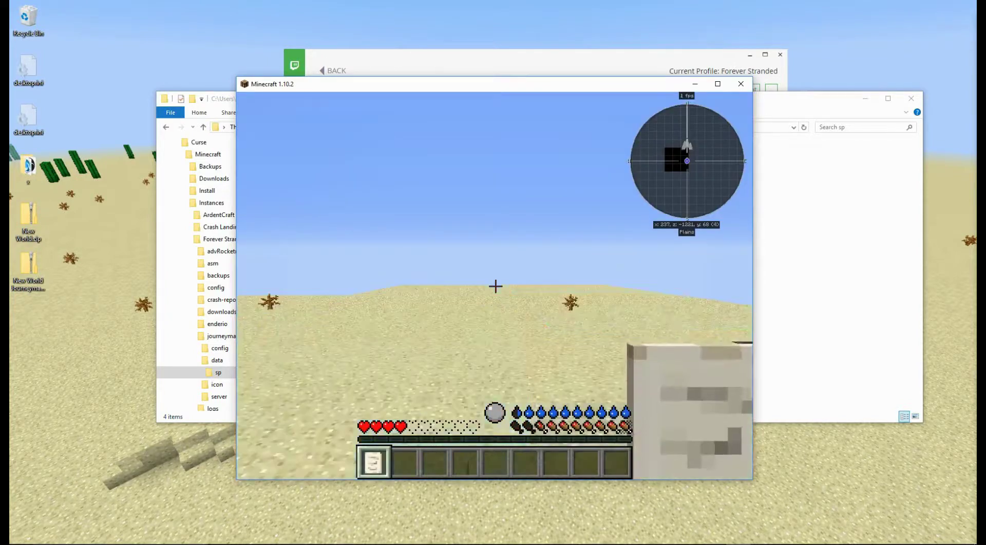
key(j)
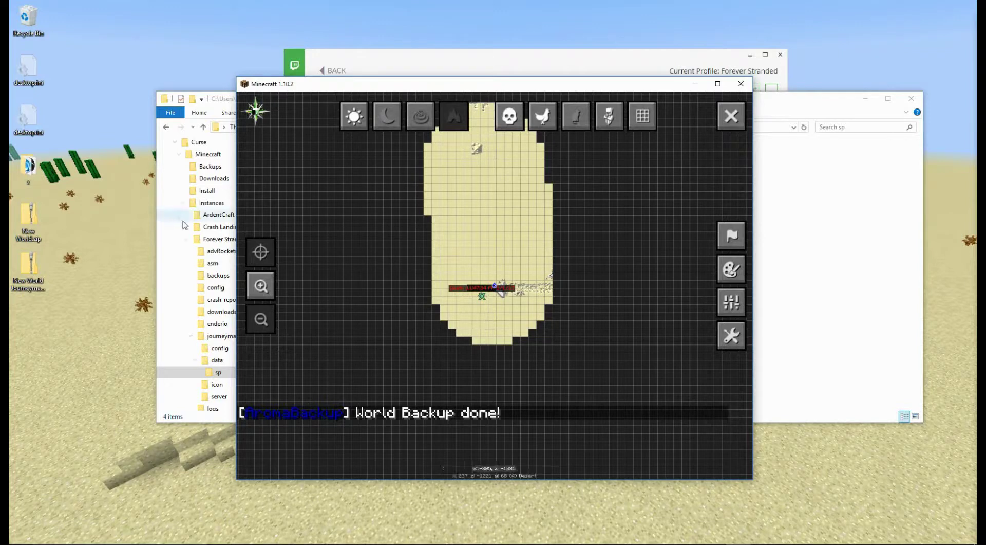
double_click(476, 280)
click(668, 411)
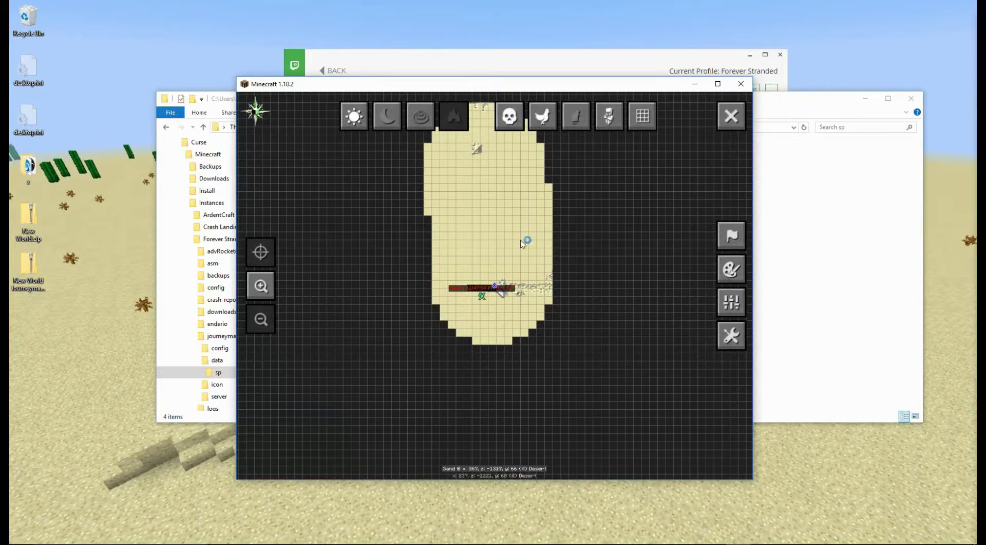
click(730, 116)
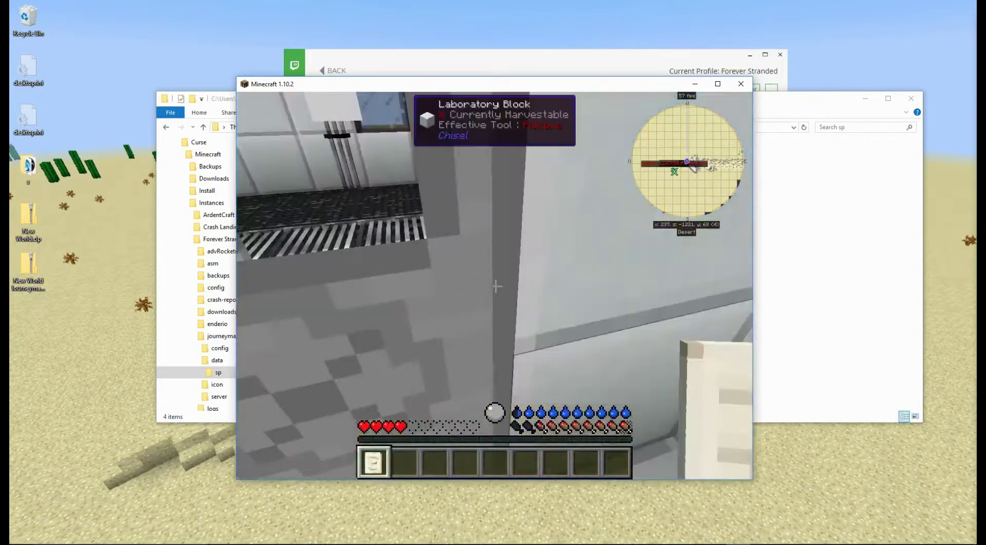
- Save and quit New World to the title screen, then close Minecraft
key(Escape)
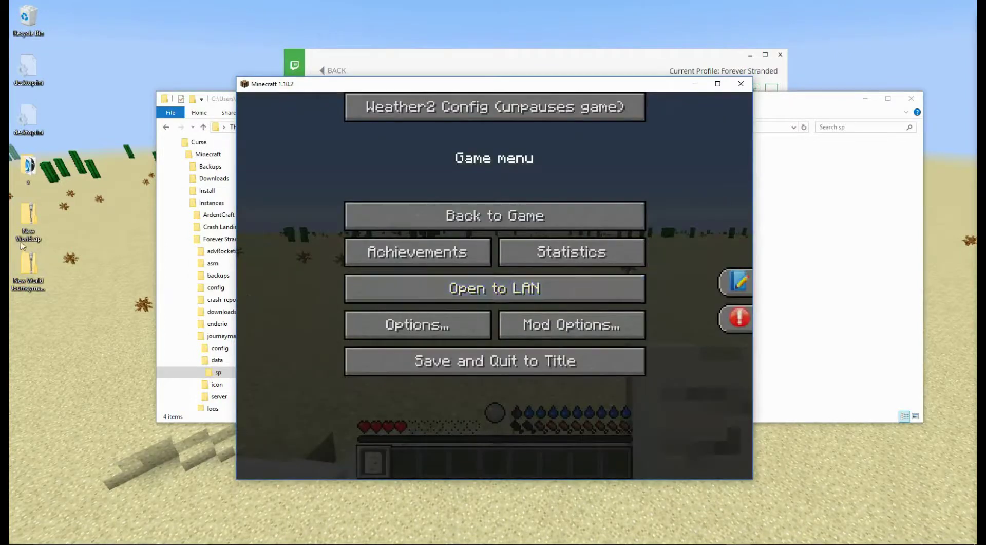
click(23, 233)
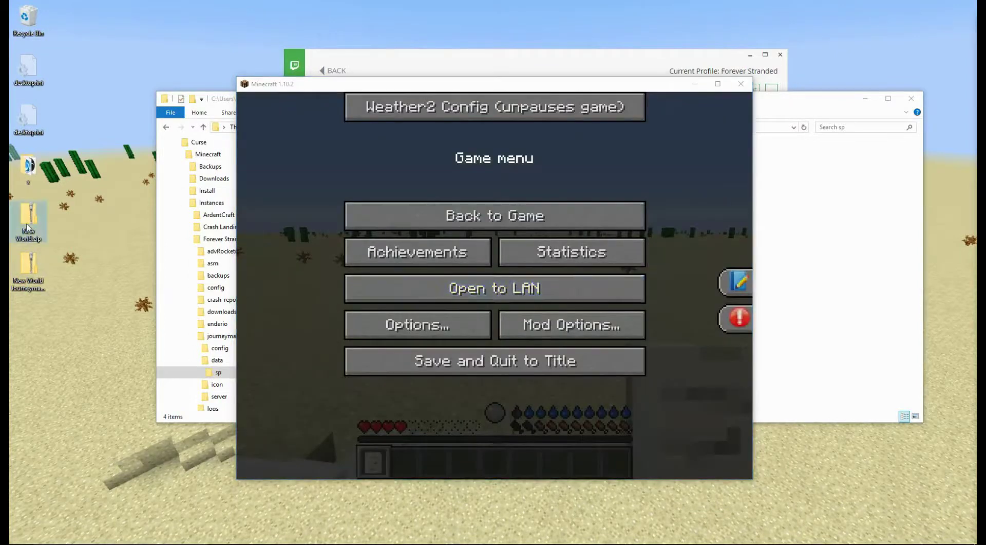
click(34, 276)
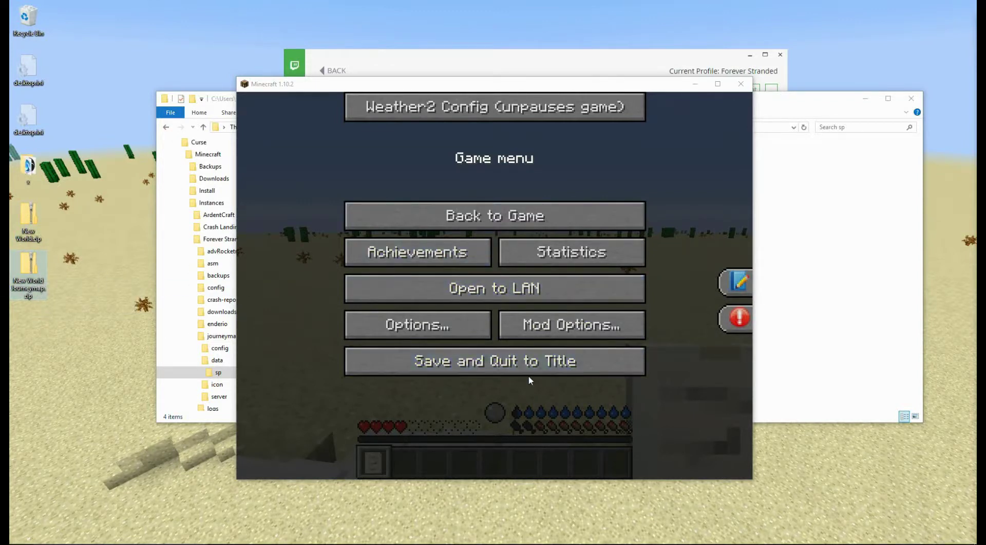
click(490, 362)
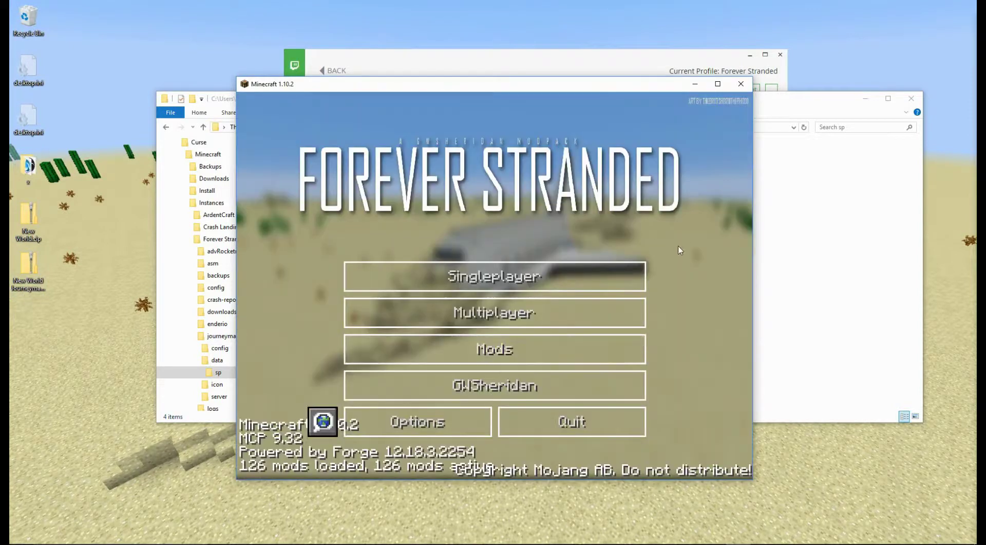
click(582, 430)
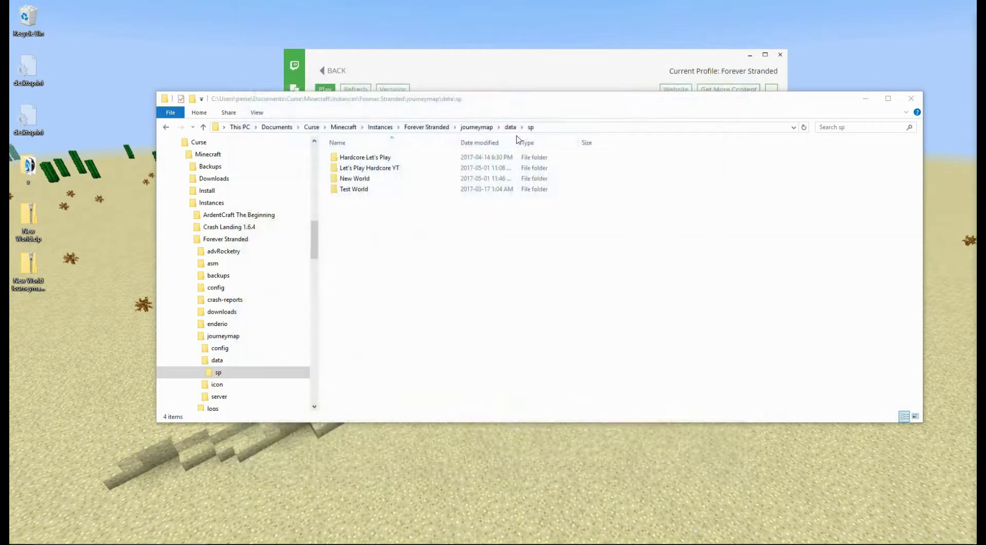
- In the launcher's Minecraft settings, review the Preferred Release options, keeping it on Beta
click(492, 73)
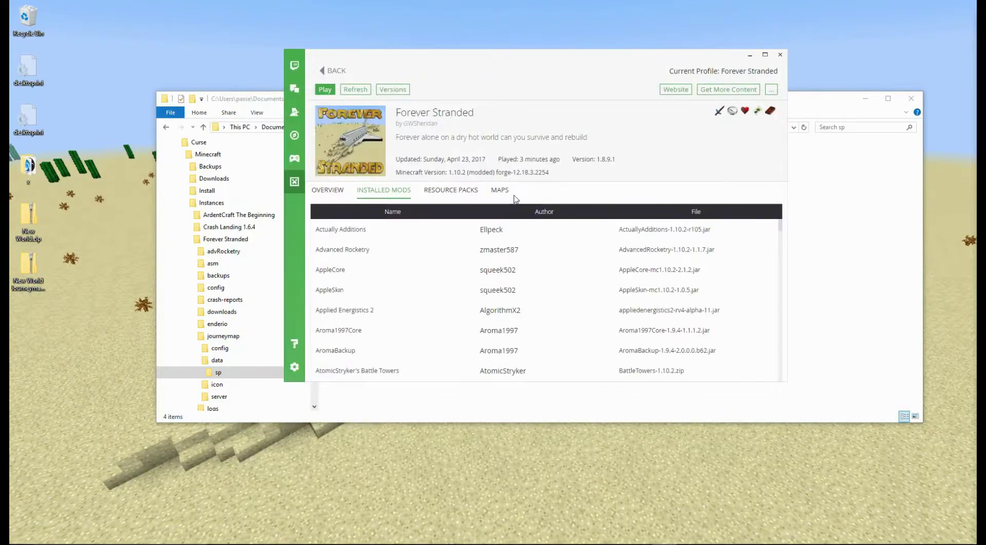
click(294, 368)
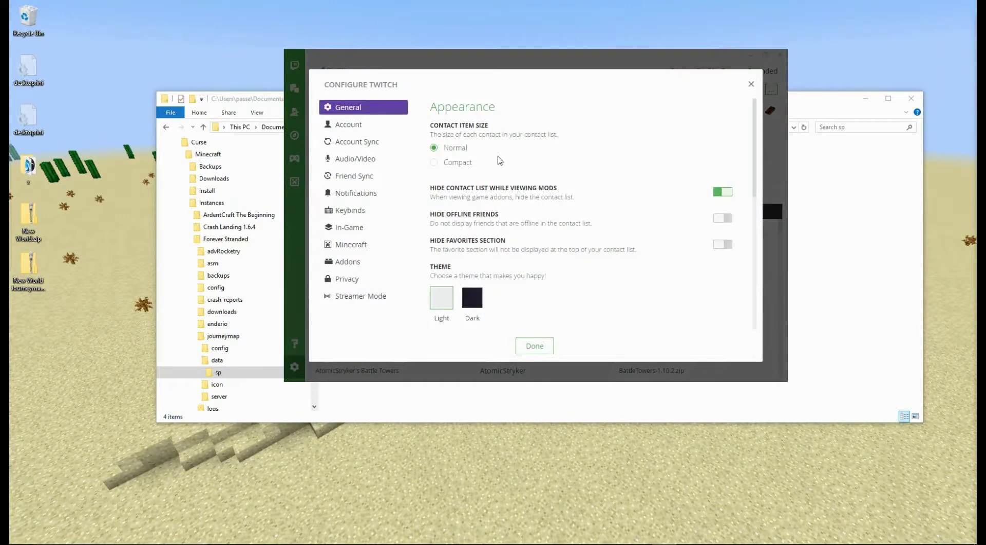
click(349, 246)
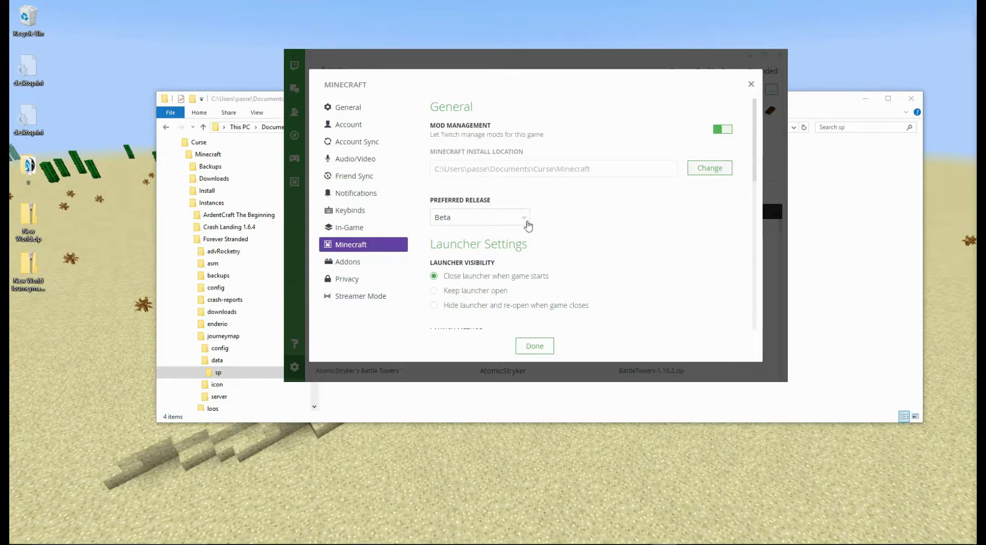
click(524, 218)
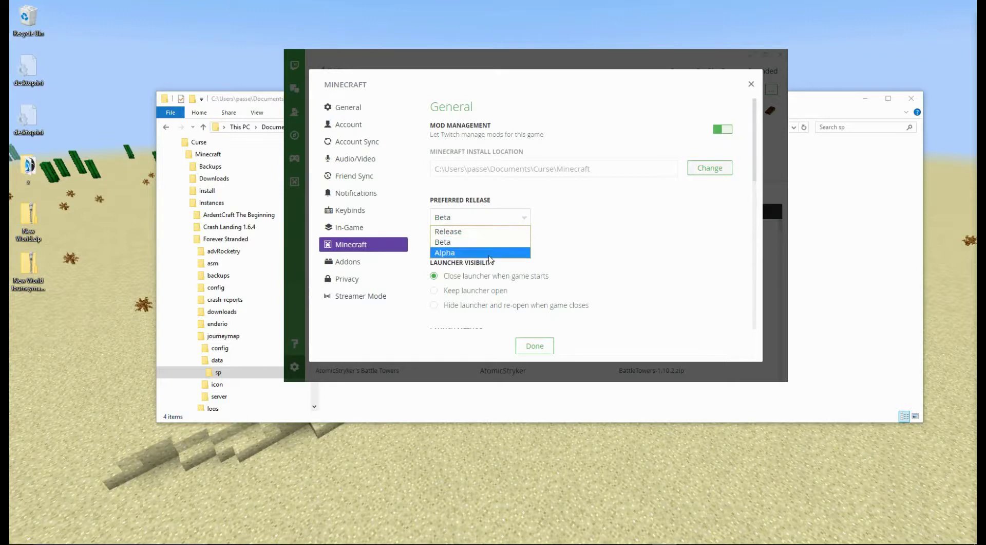
click(614, 220)
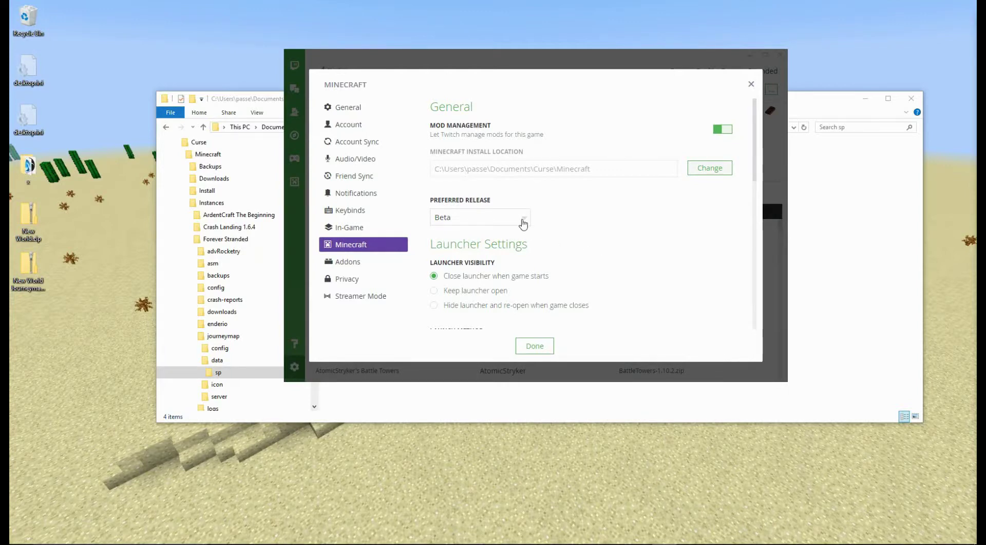
click(523, 223)
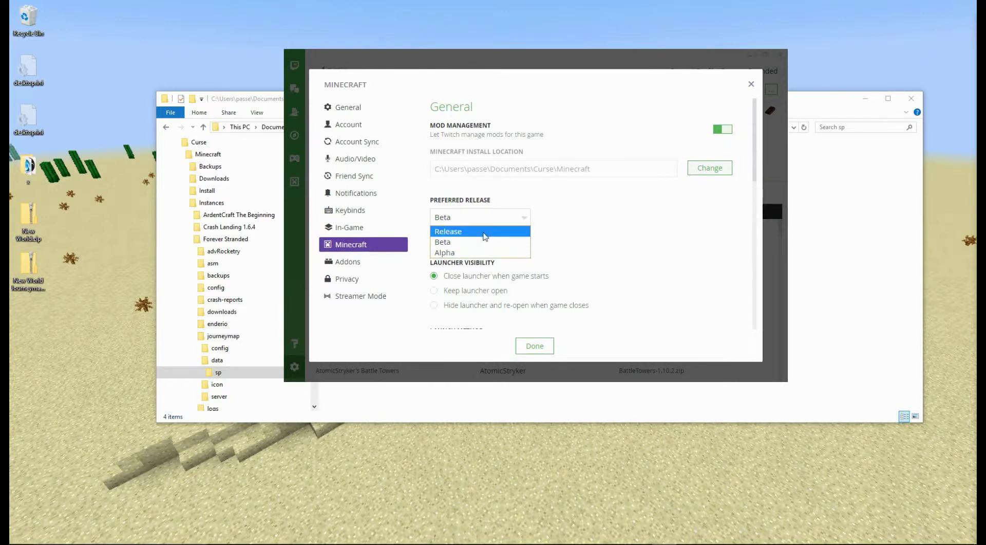
click(483, 242)
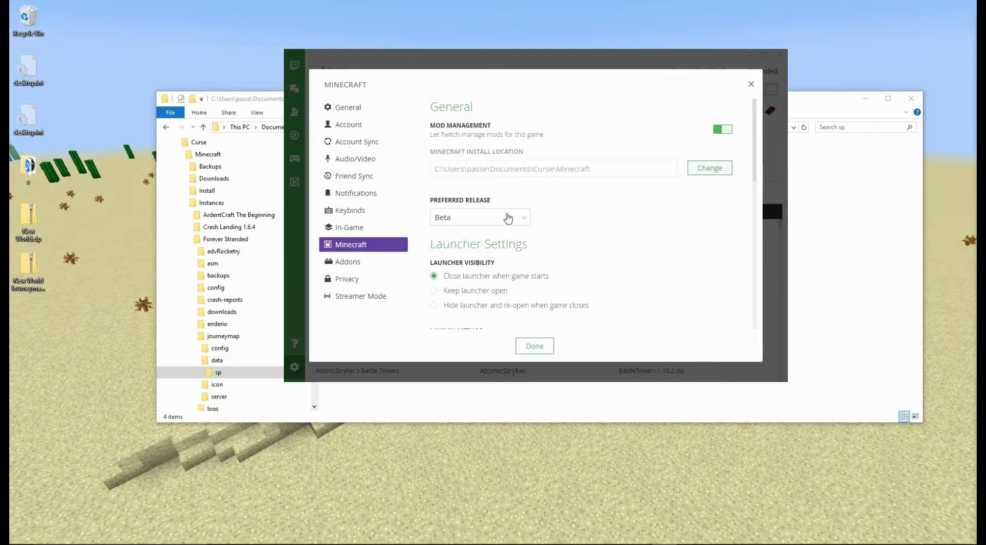
click(510, 216)
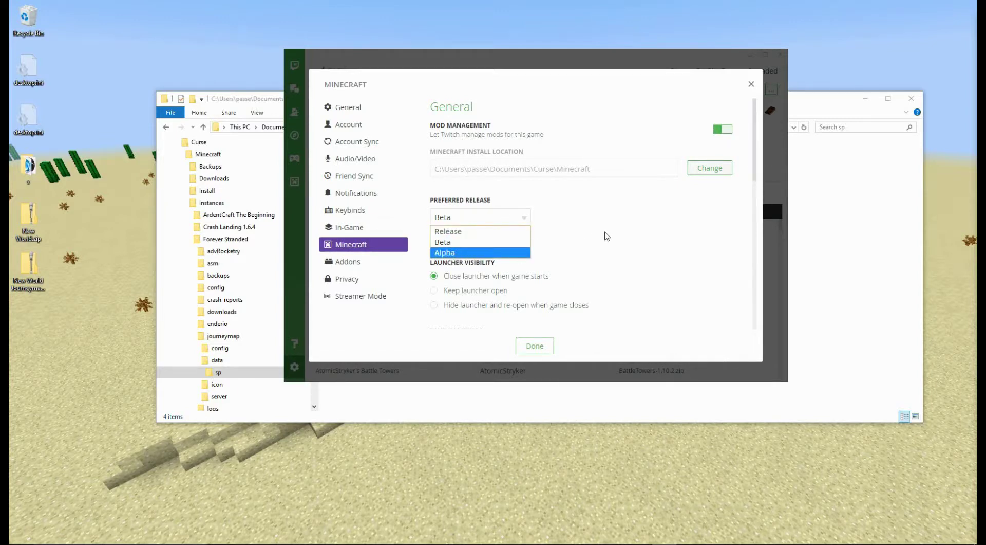
click(607, 236)
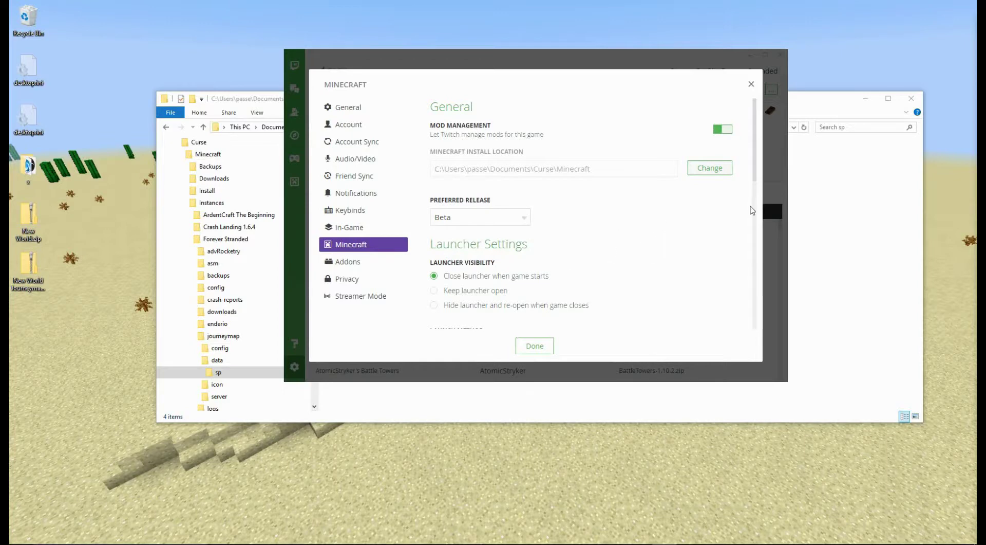
scroll(761, 173, down, 3)
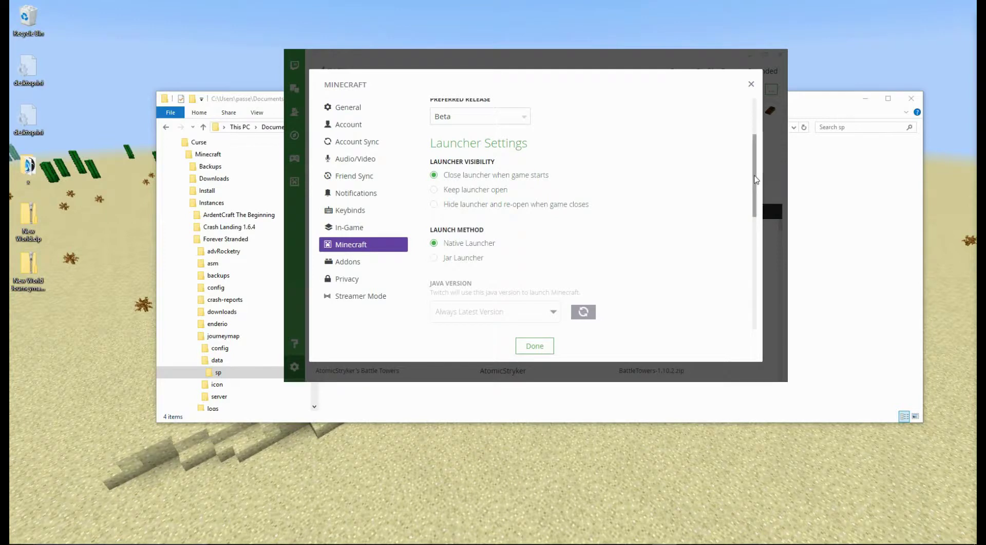
scroll(756, 180, down, 2)
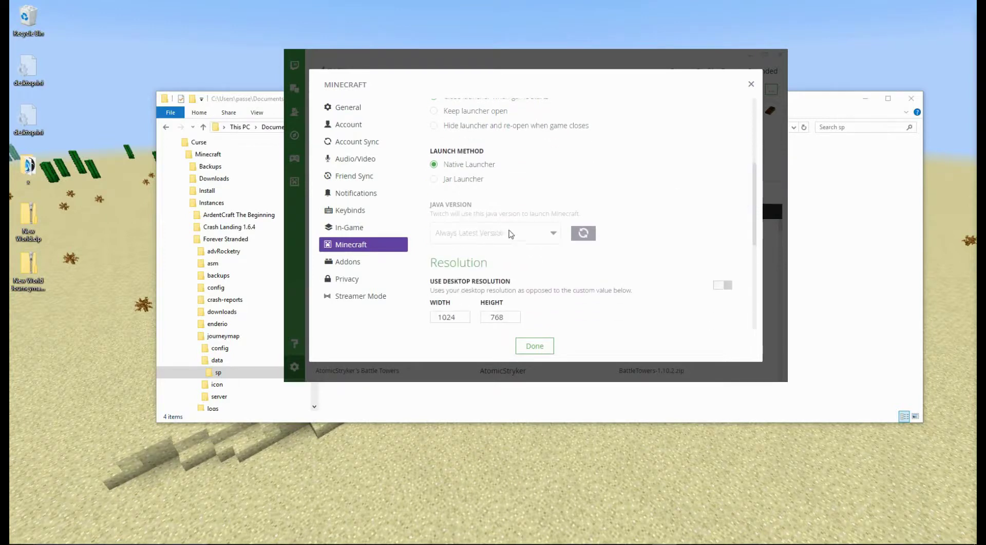
scroll(756, 207, down, 2)
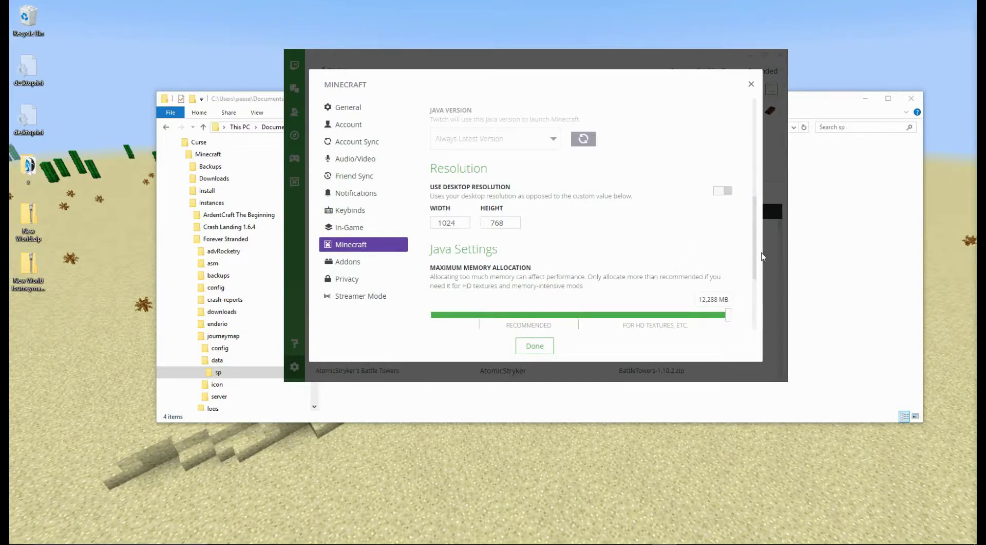
scroll(756, 249, down, 1)
scroll(756, 249, down, 3)
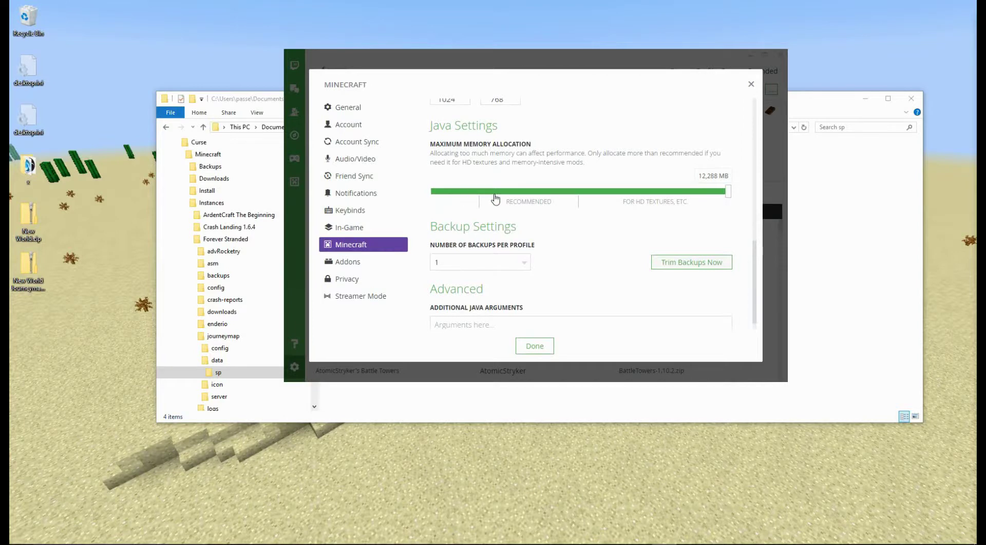
click(495, 195)
drag(497, 196, 529, 198)
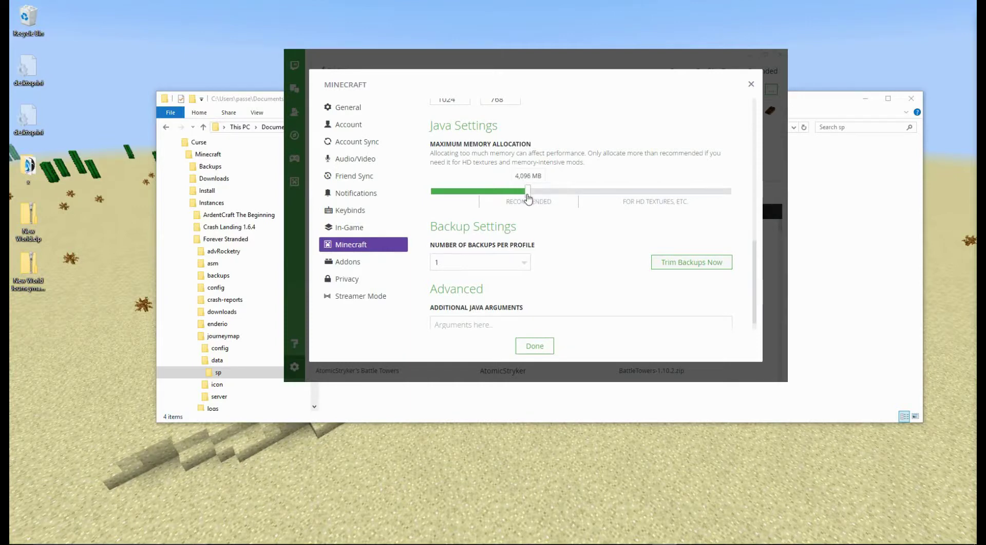
drag(528, 198, 781, 226)
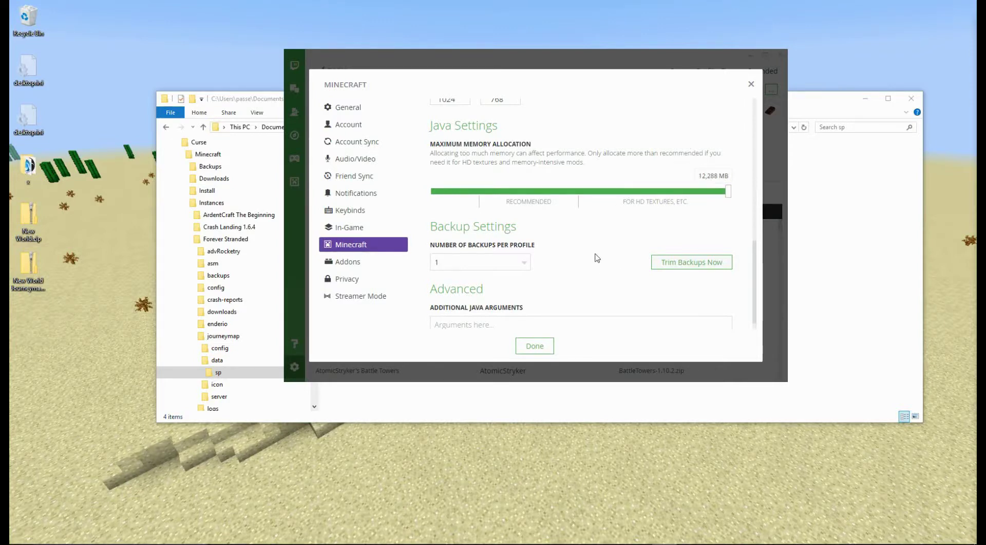
scroll(597, 257, down, 1)
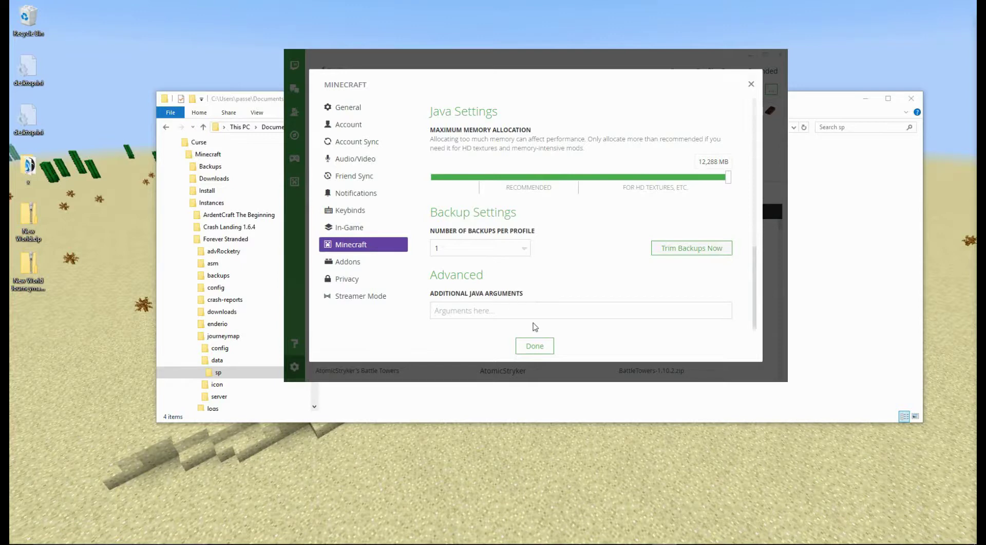
scroll(577, 240, up, 10)
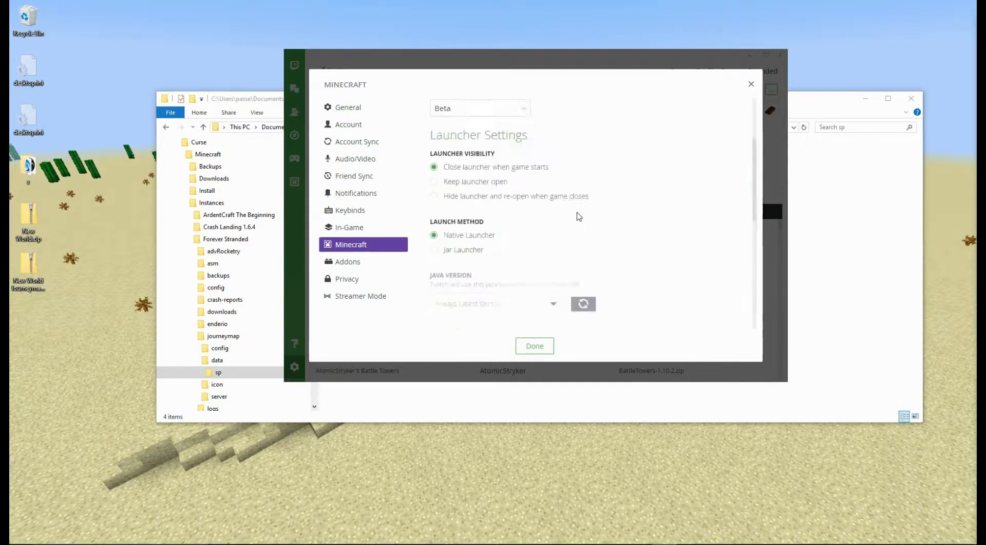
click(535, 346)
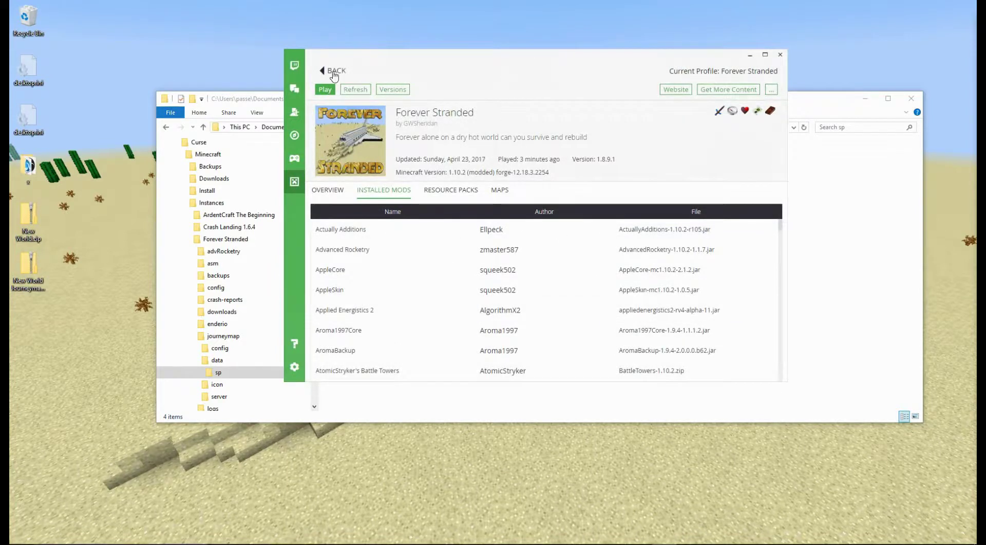
- Delete the Forever Stranded (1) profile via its ... menu, then dismiss the Profile Error
click(330, 71)
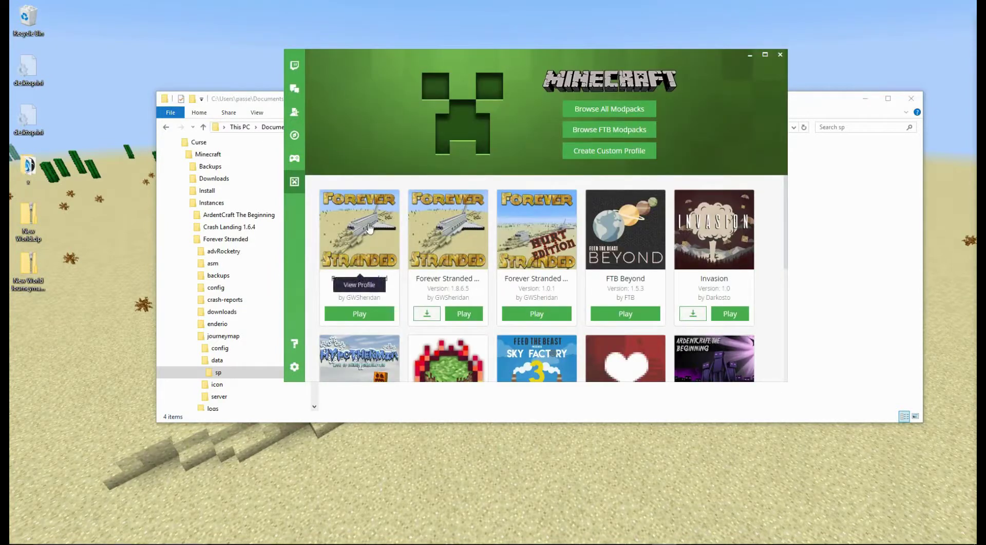
click(445, 248)
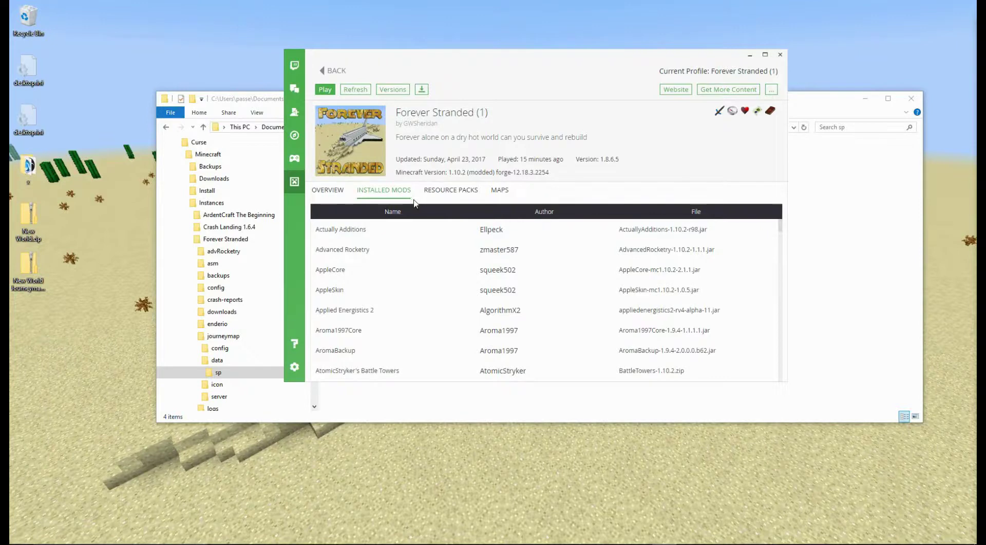
click(772, 91)
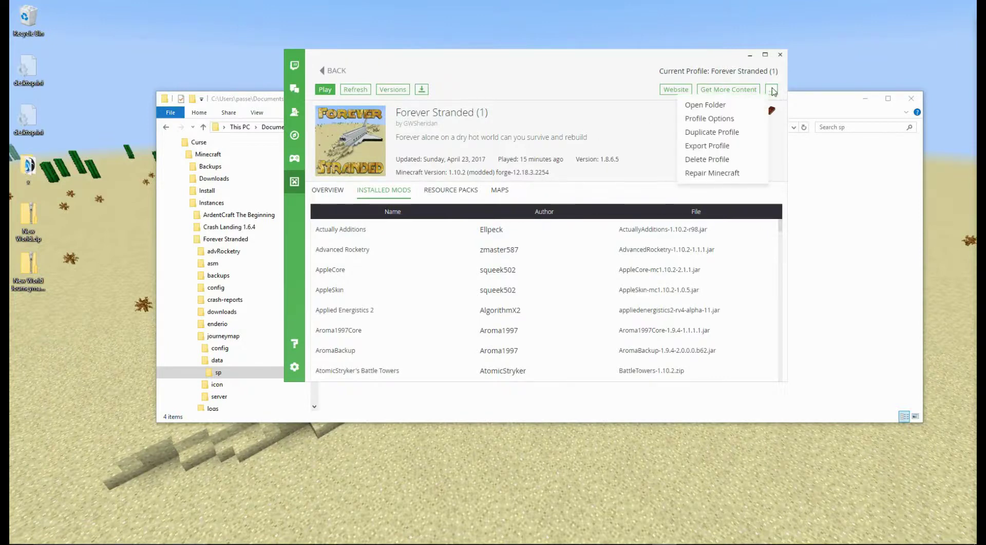
click(709, 159)
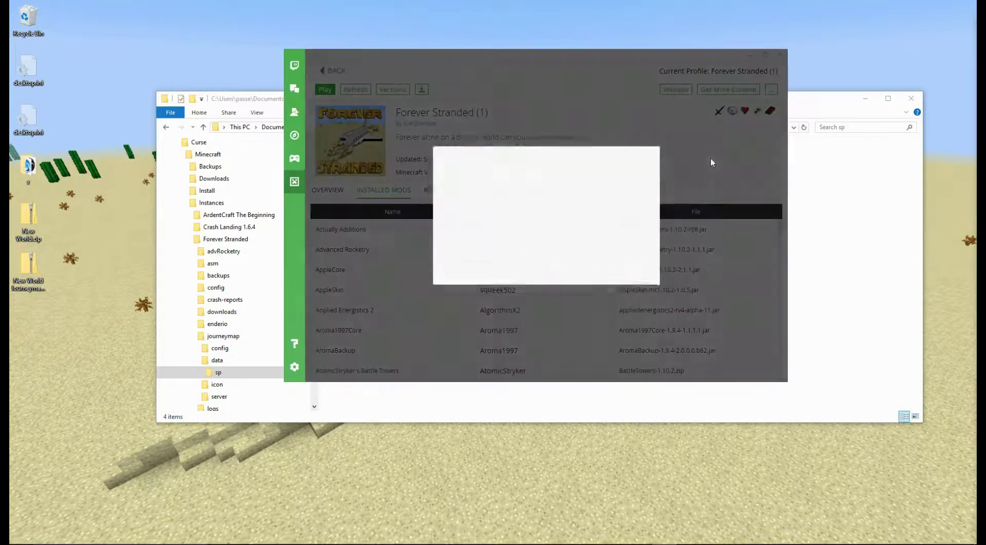
click(628, 272)
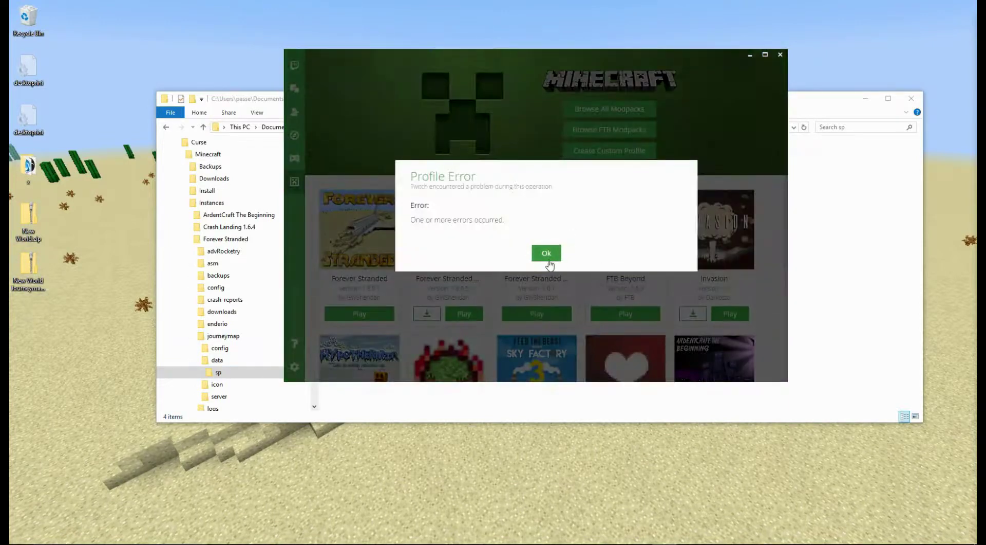
click(546, 253)
- Scroll through the modpack library to review Forever Stranded, FTB Beyond and Invasion entries
scroll(613, 272, down, 2)
scroll(612, 273, up, 2)
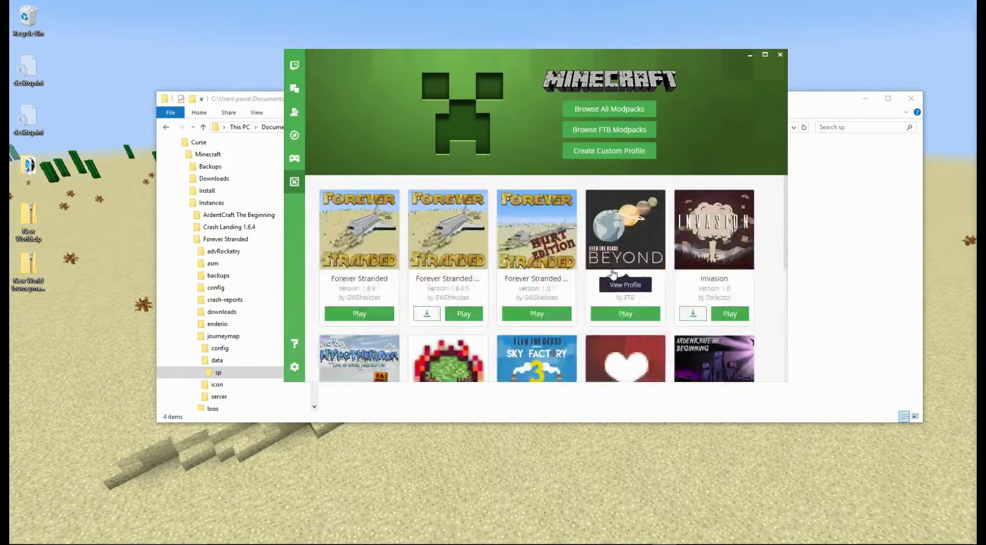
scroll(611, 278, down, 5)
scroll(610, 275, up, 5)
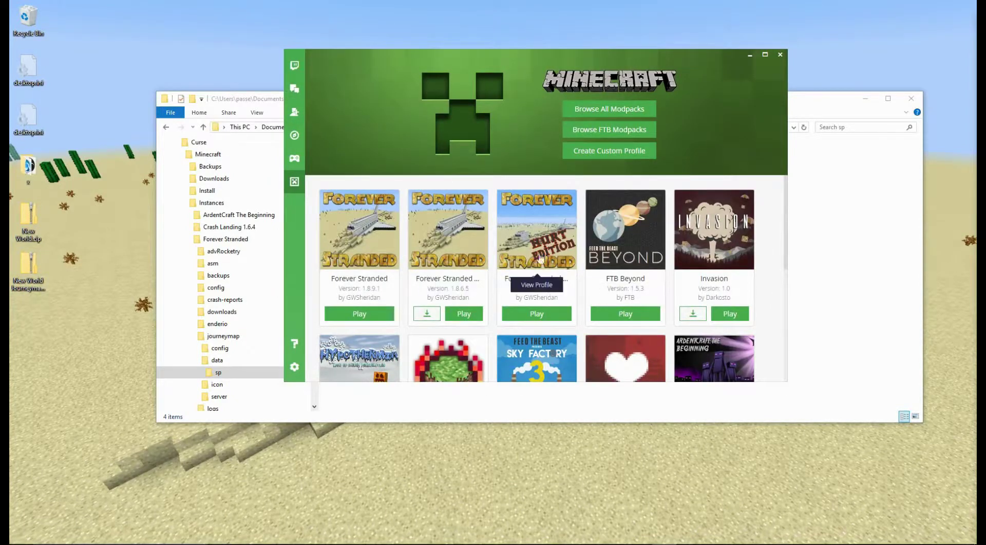
scroll(564, 222, down, 2)
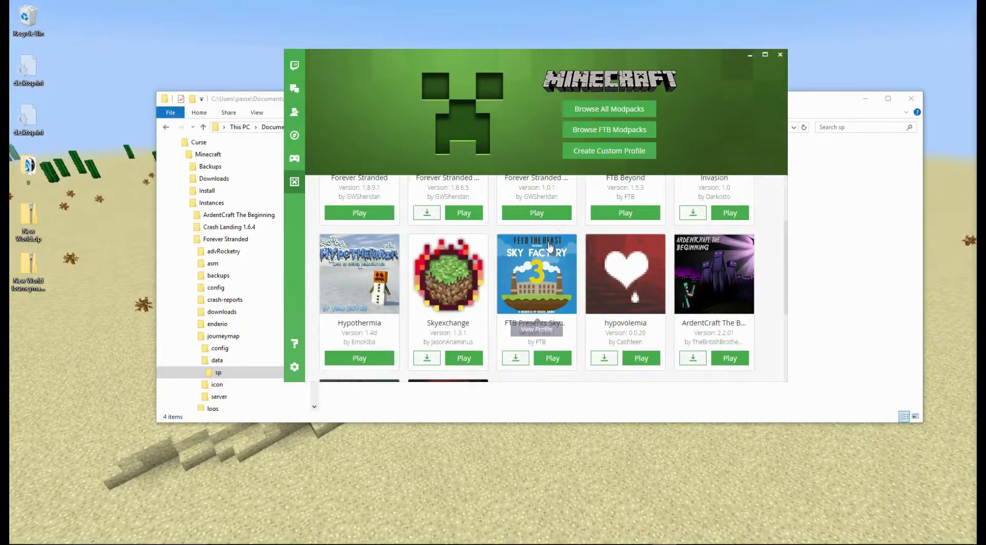
scroll(550, 248, down, 3)
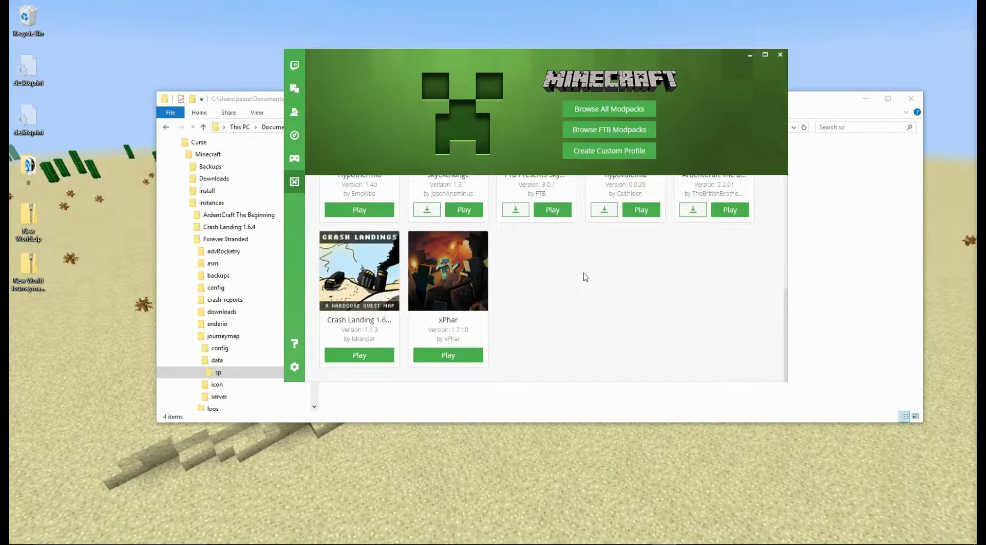
scroll(585, 277, up, 3)
scroll(585, 291, up, 2)
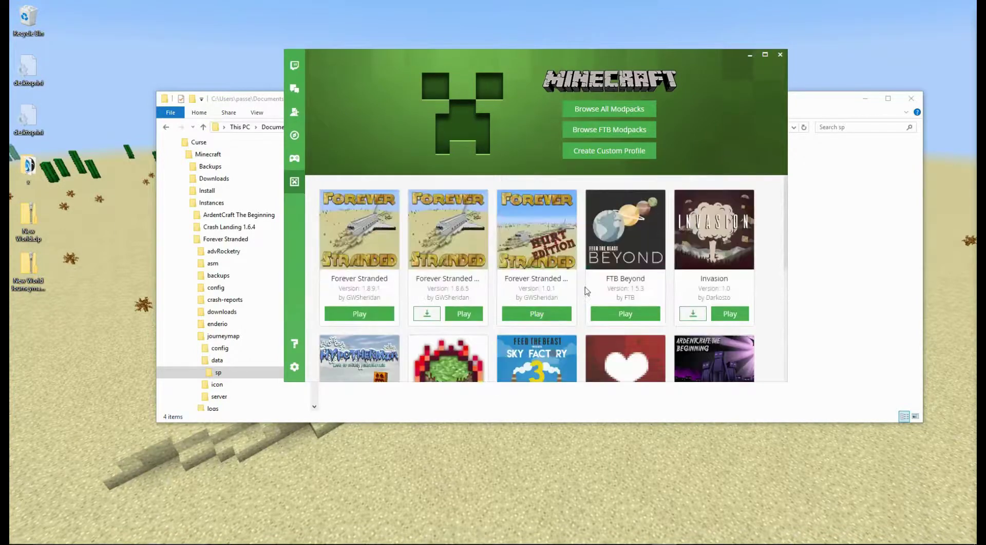